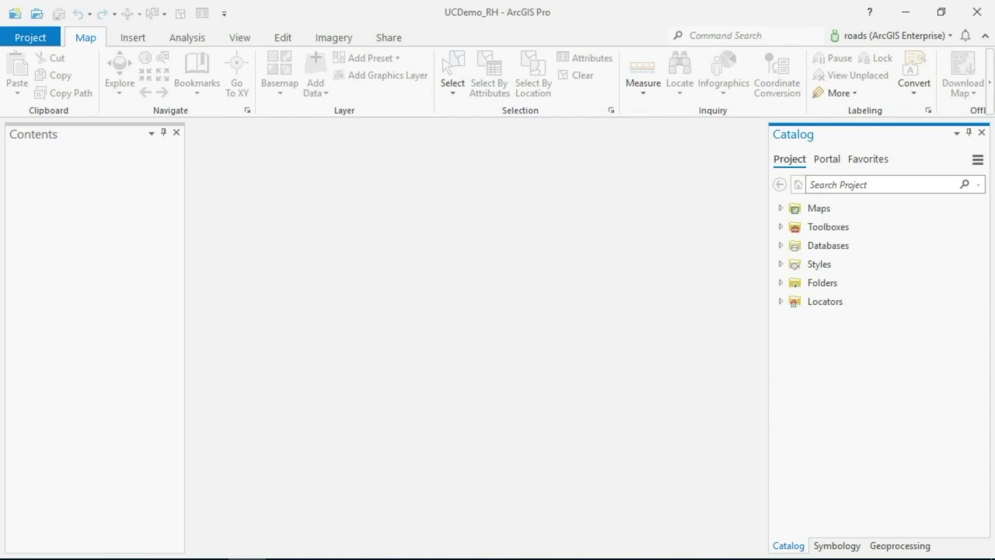
- Examine the Location Referencing Tools toolbox, including its Configuration toolset and the individual geoprocessing tools
click(901, 547)
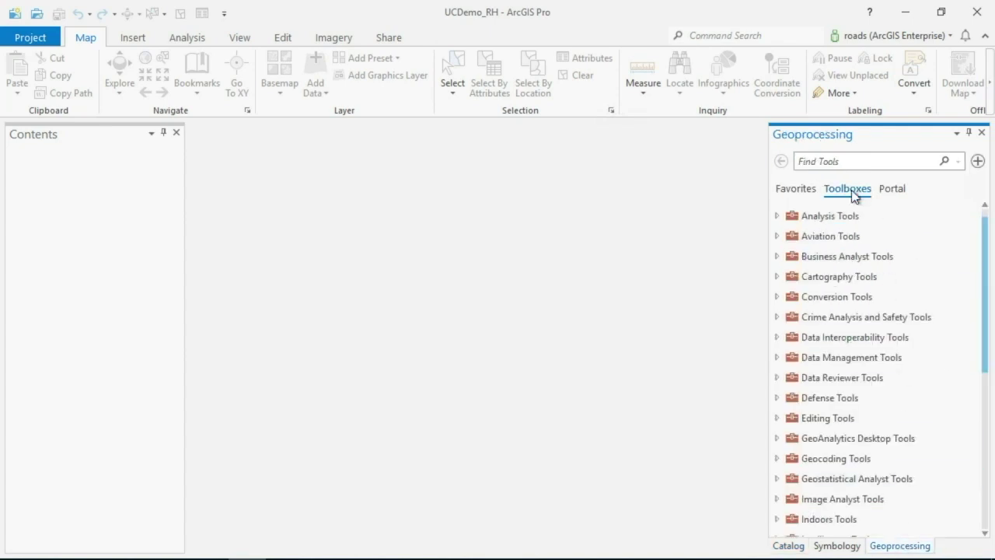
scroll(829, 385, down, 3)
scroll(830, 386, down, 2)
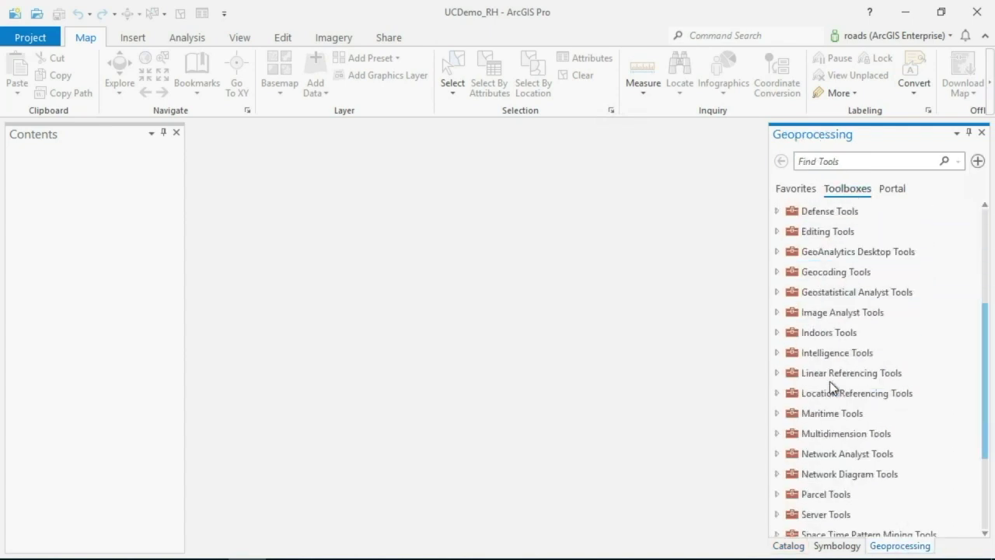
click(776, 394)
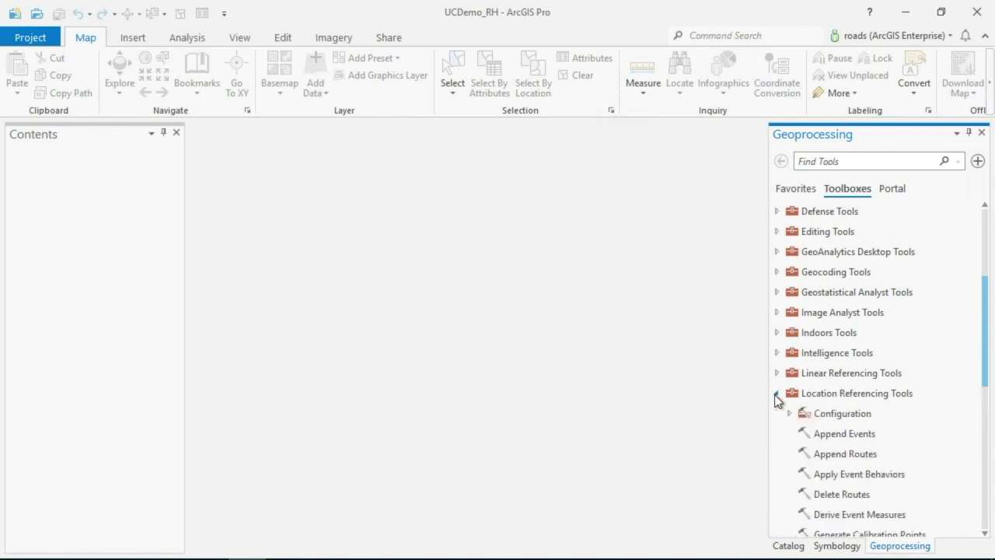
scroll(774, 395, down, 3)
click(789, 302)
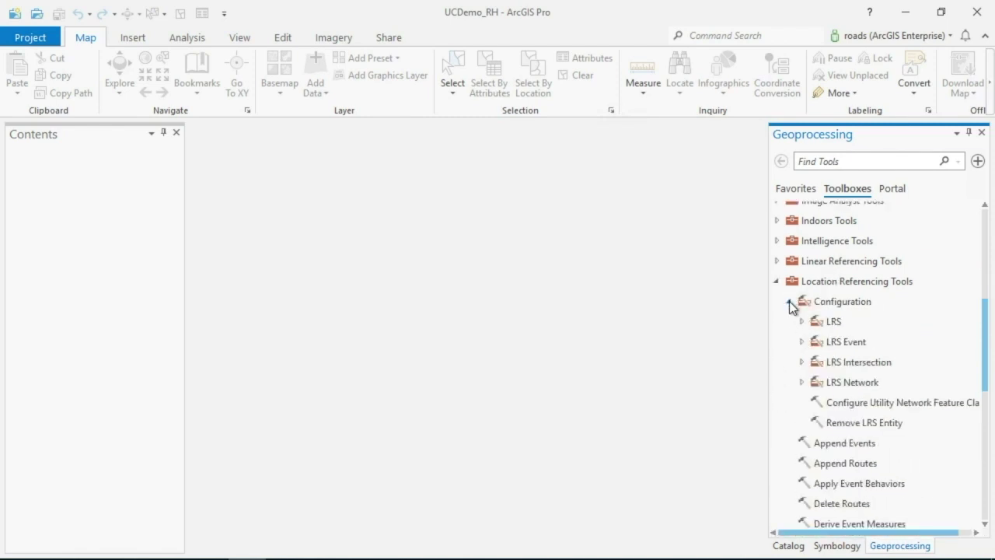
scroll(789, 301, down, 2)
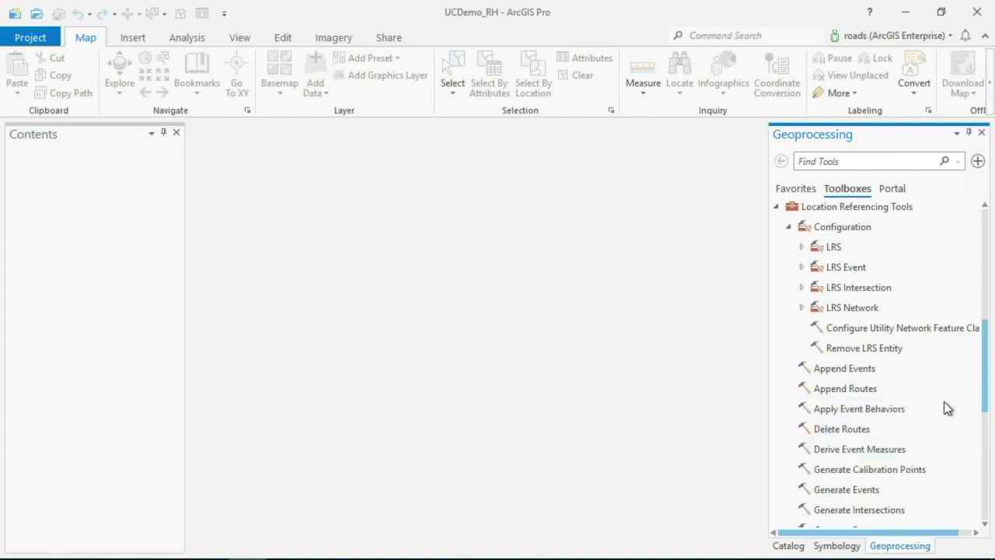
scroll(944, 403, down, 2)
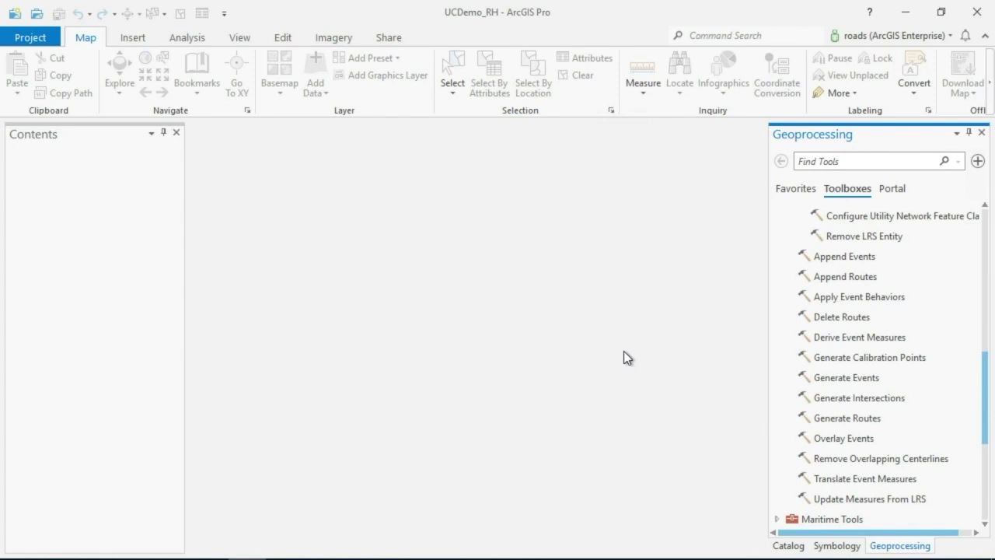
- Open the LRS hierarchy from the Irdev1.LR.LRS dataset in UCDemo.sde and examine the options for Calibration Point
click(789, 546)
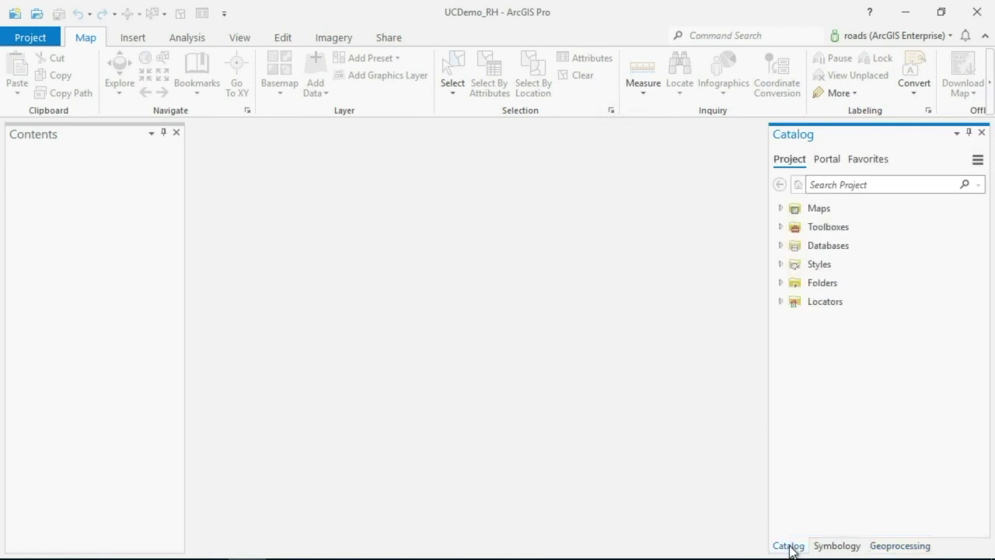
click(781, 245)
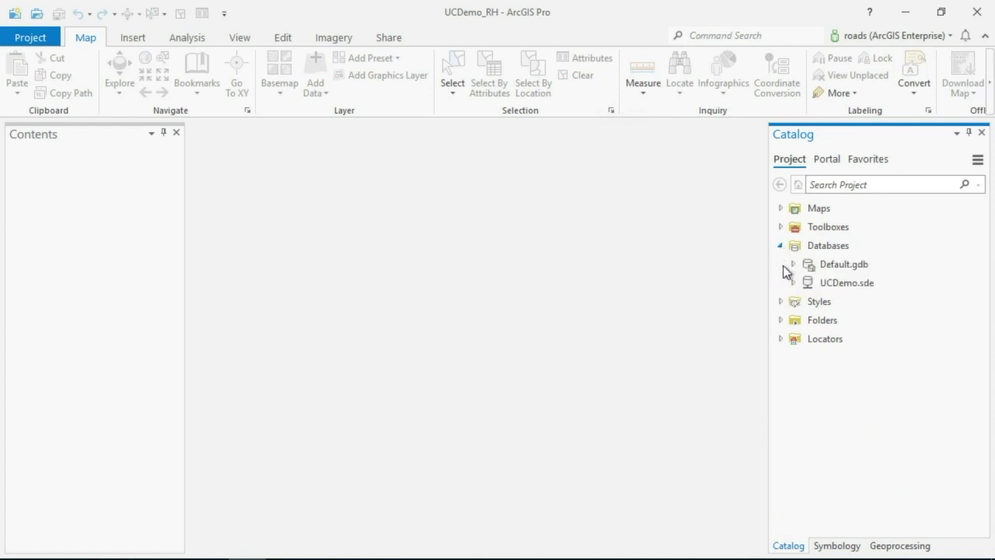
click(794, 283)
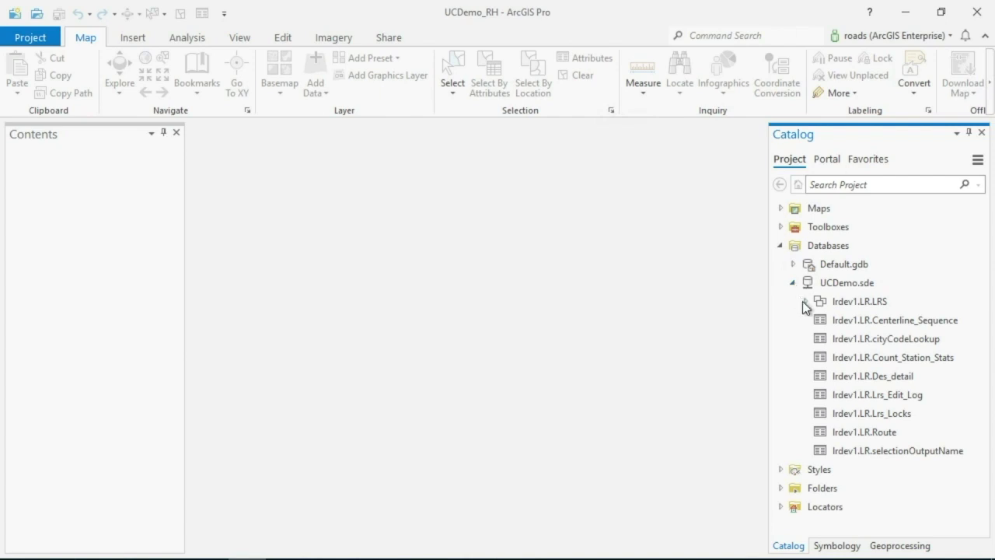
click(806, 301)
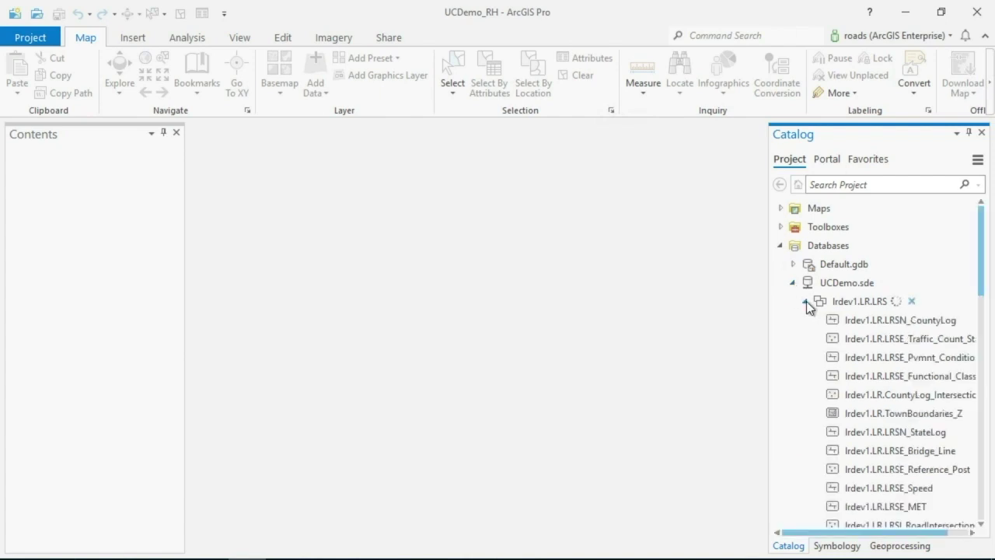
right_click(923, 412)
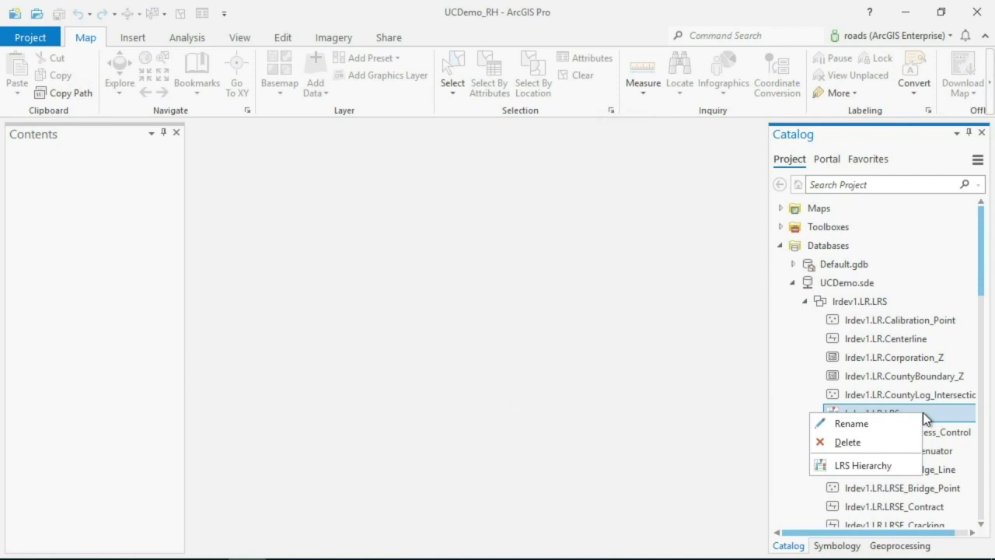
click(887, 465)
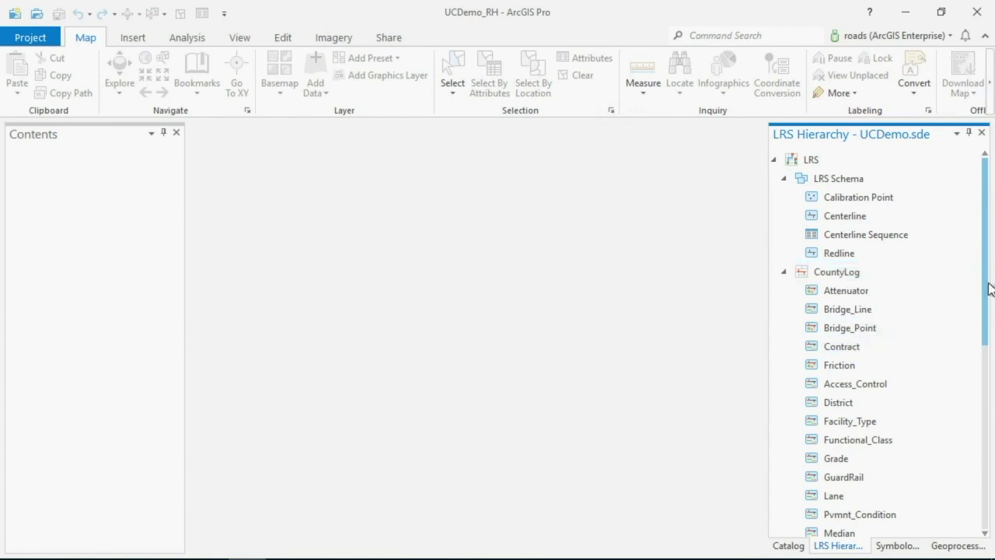
mouse_move(989, 286)
mouse_down()
mouse_move(989, 429)
mouse_move(989, 294)
mouse_up()
right_click(873, 197)
mouse_move(914, 205)
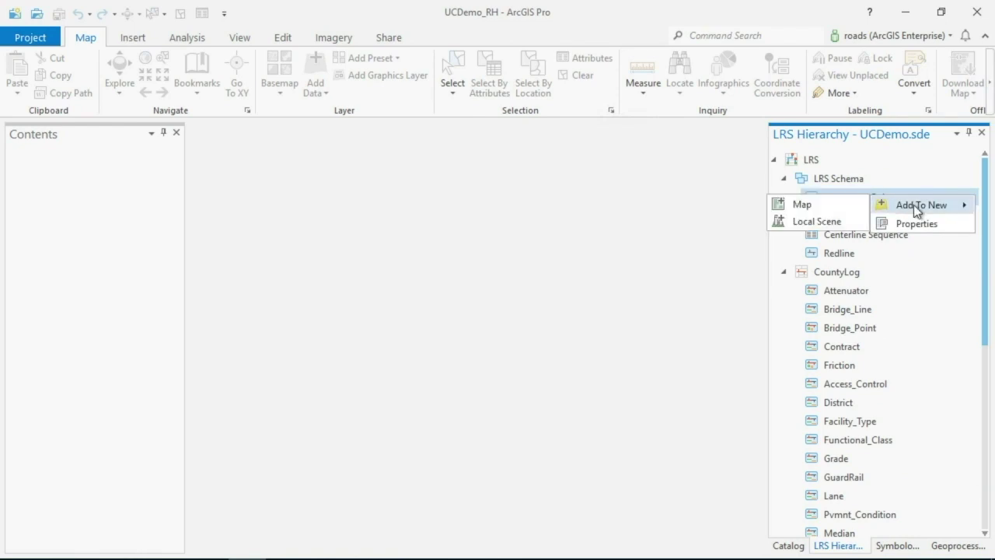
click(841, 206)
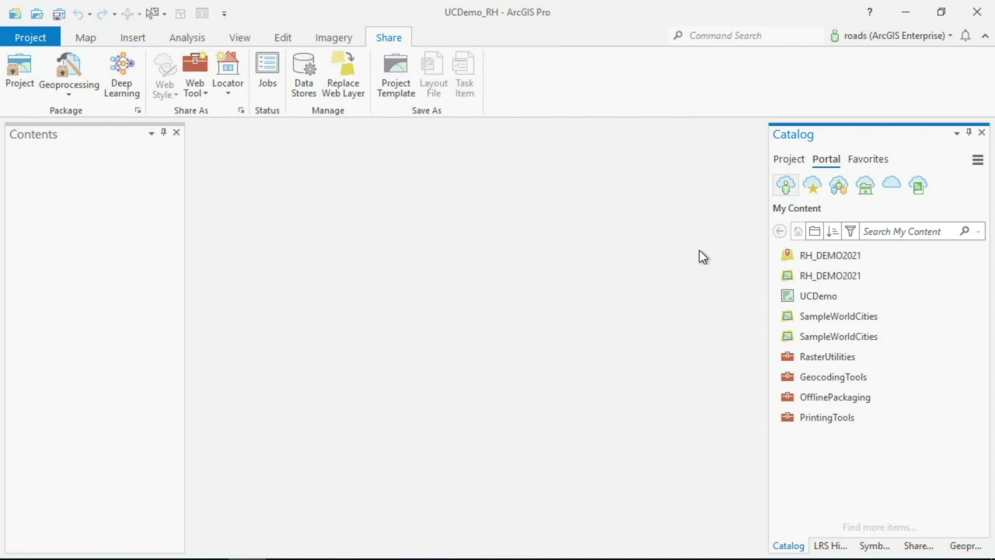
- Add the RH_DEMO2021 feature layer from the portal content to a new map and rename the map RHDemo
click(842, 259)
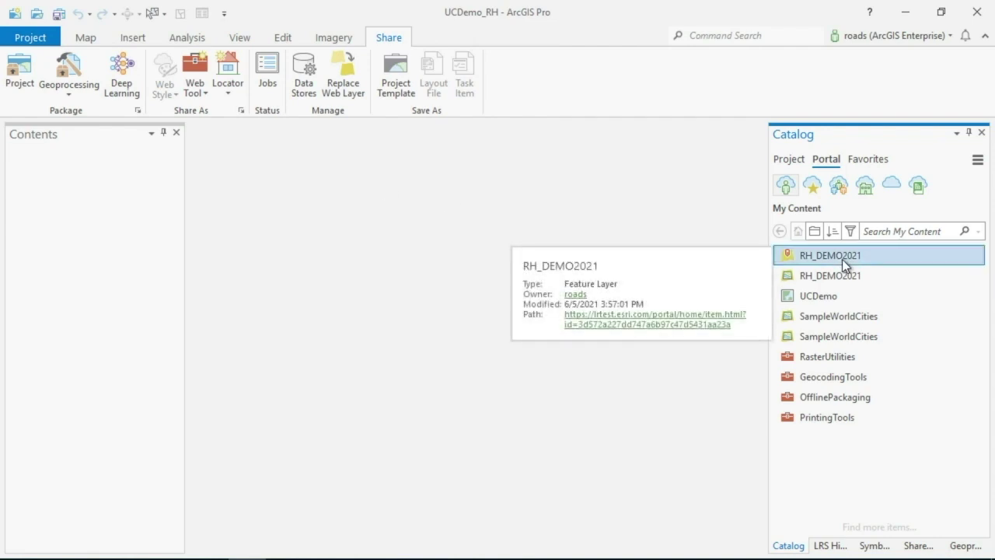
right_click(842, 259)
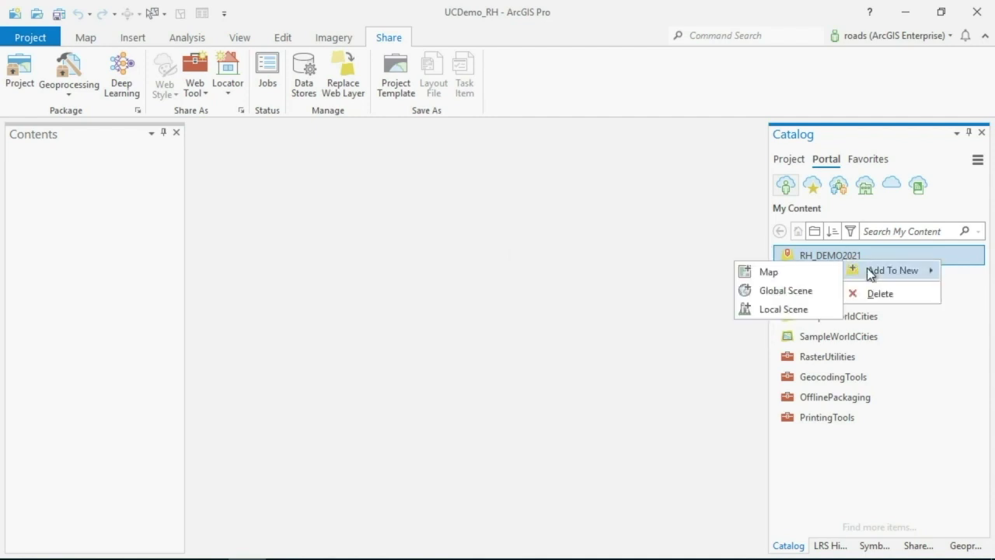
click(794, 269)
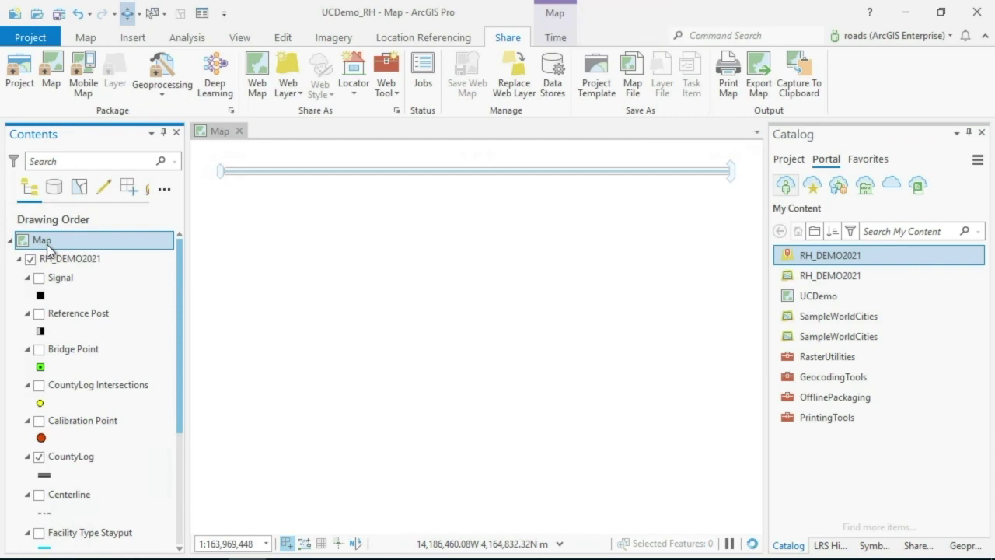
double_click(43, 241)
text(RHDemo)
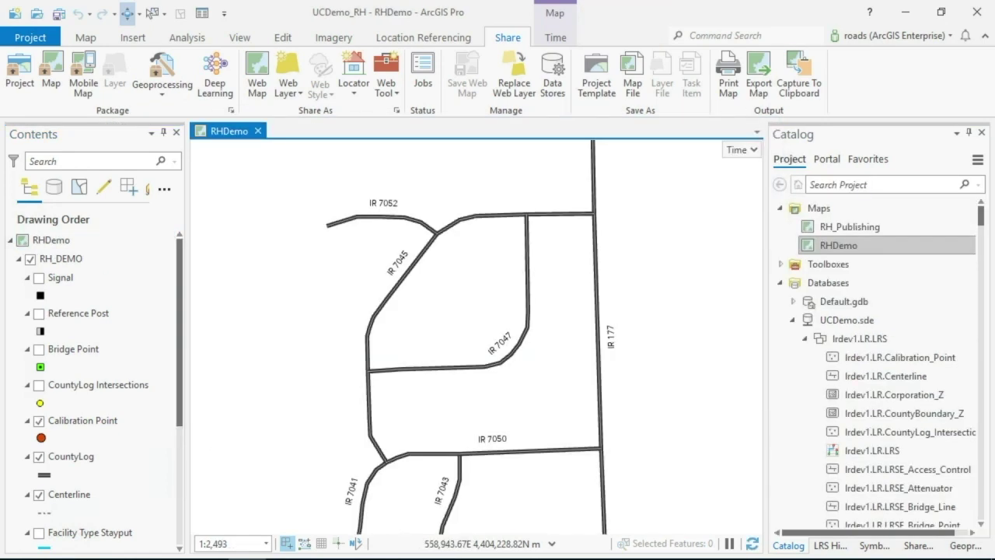
- List the map's layers by data source and select the sde.DEFAULT (RH_DEMO2021) workspace
click(411, 38)
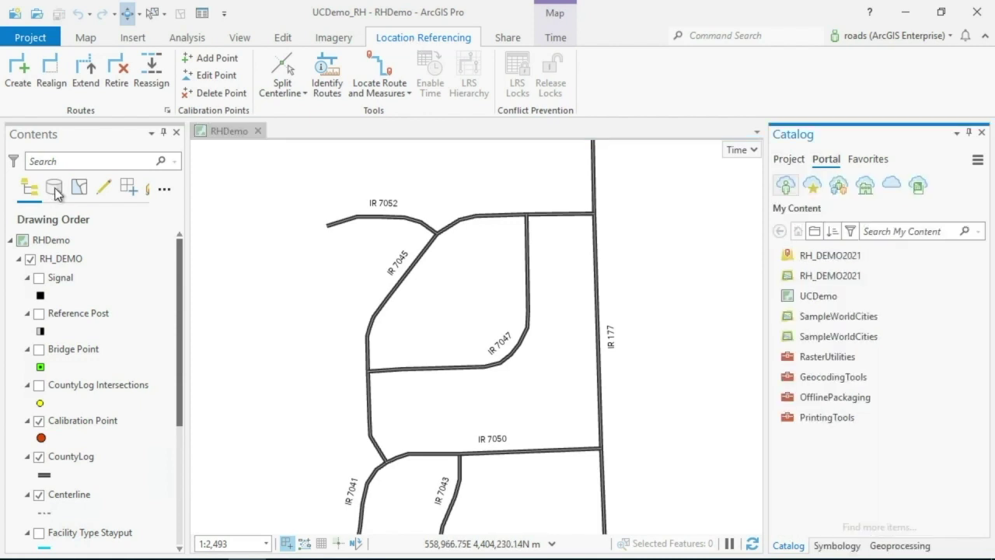
click(56, 192)
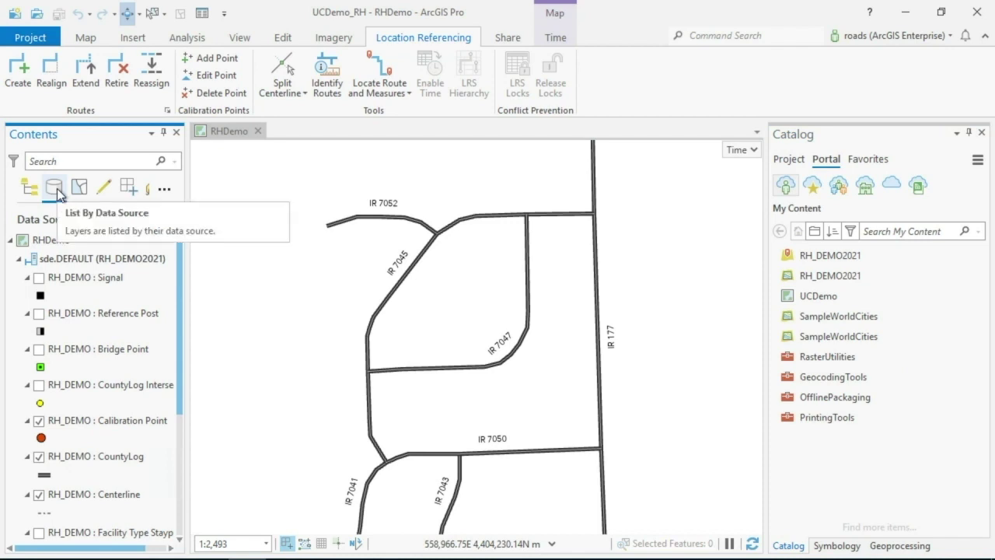
click(69, 260)
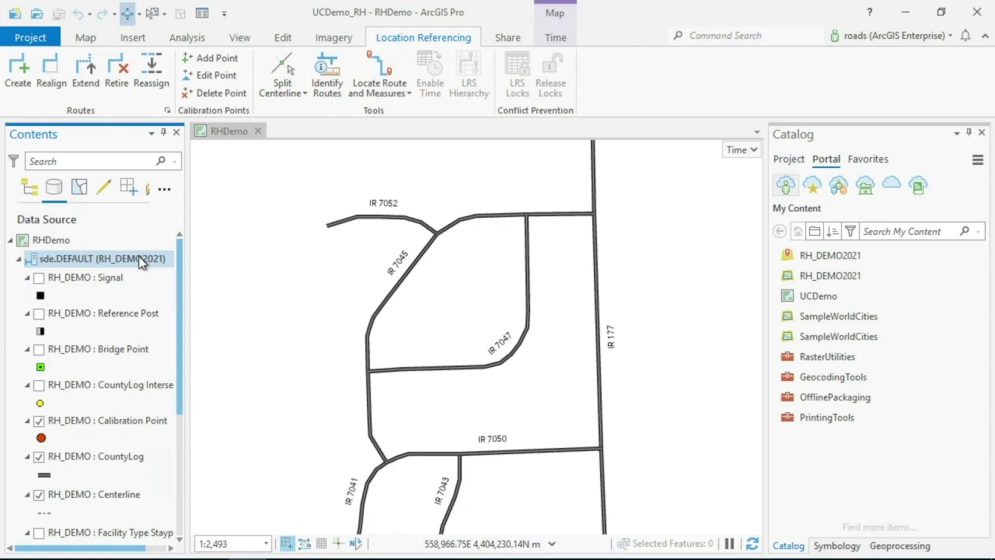
click(141, 262)
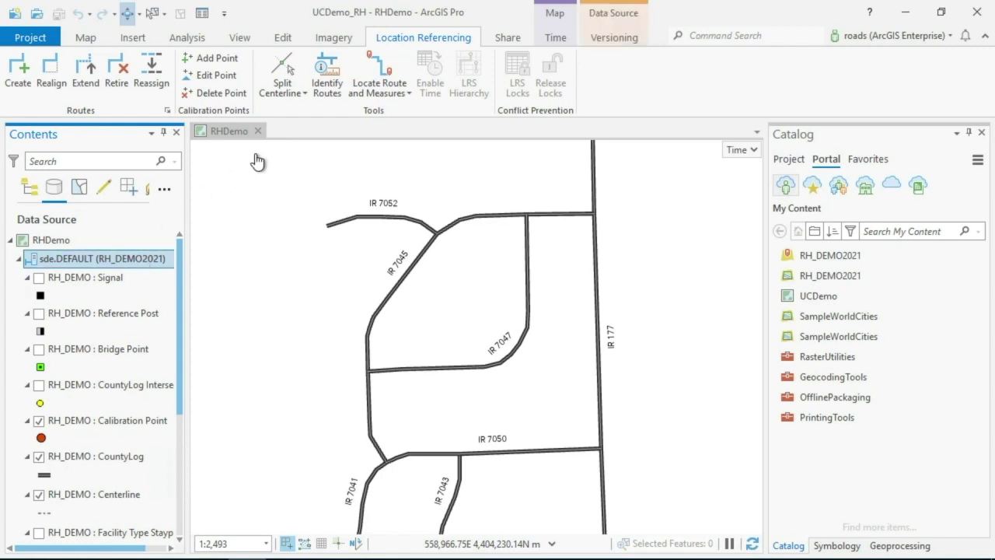
- Create a public version named VERSION1 with the description DEMO and switch the map to it
click(610, 40)
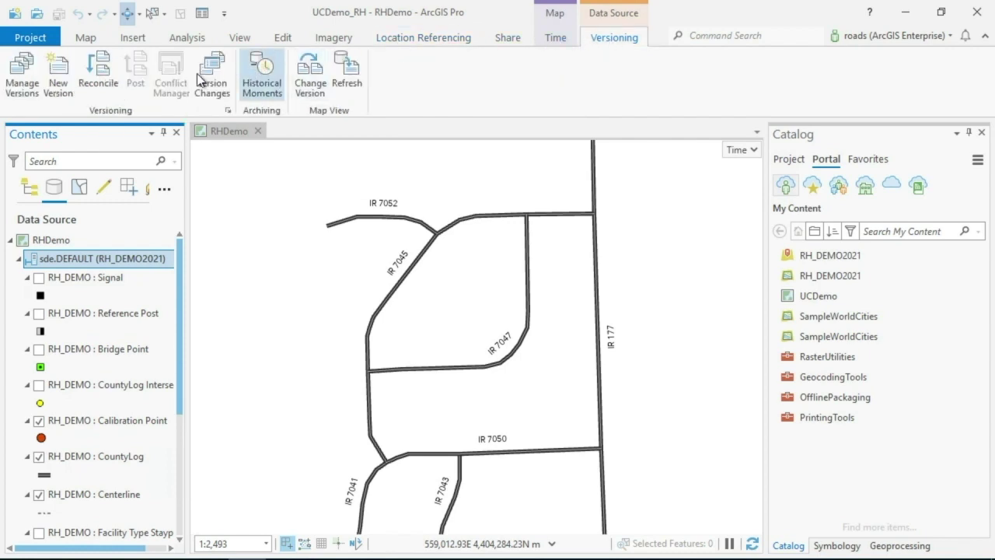
click(57, 85)
text(VERSION1)
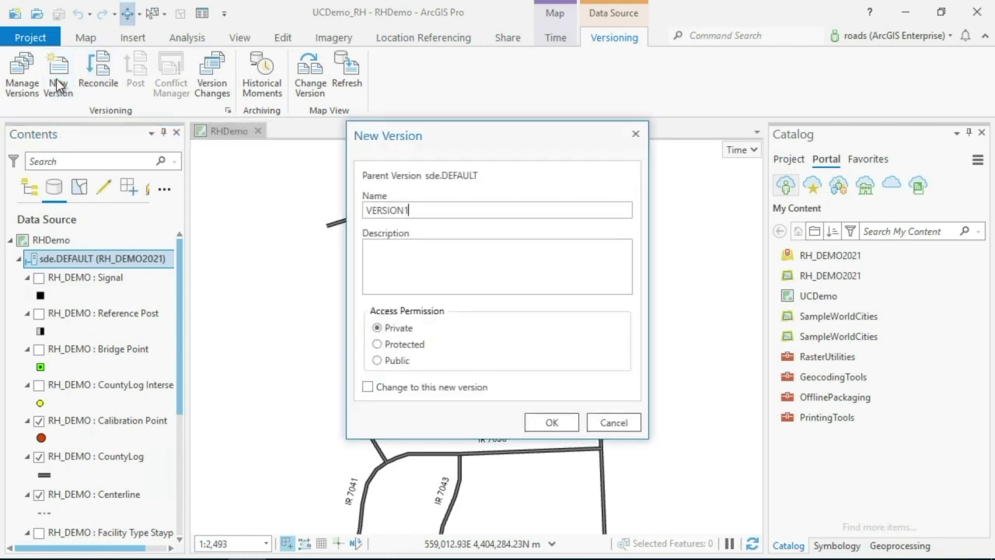
key(Tab)
text(DEMO)
key(Tab)
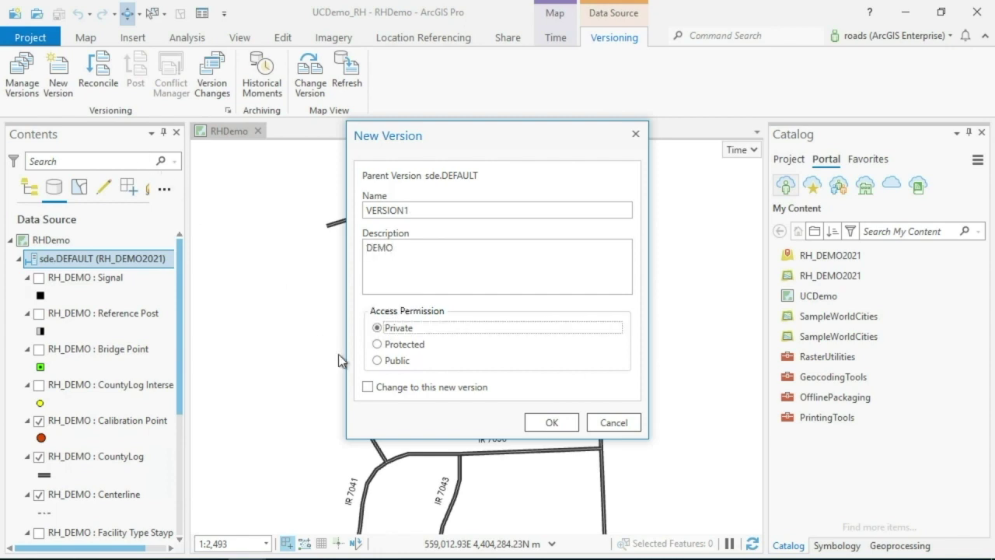
click(401, 363)
click(412, 385)
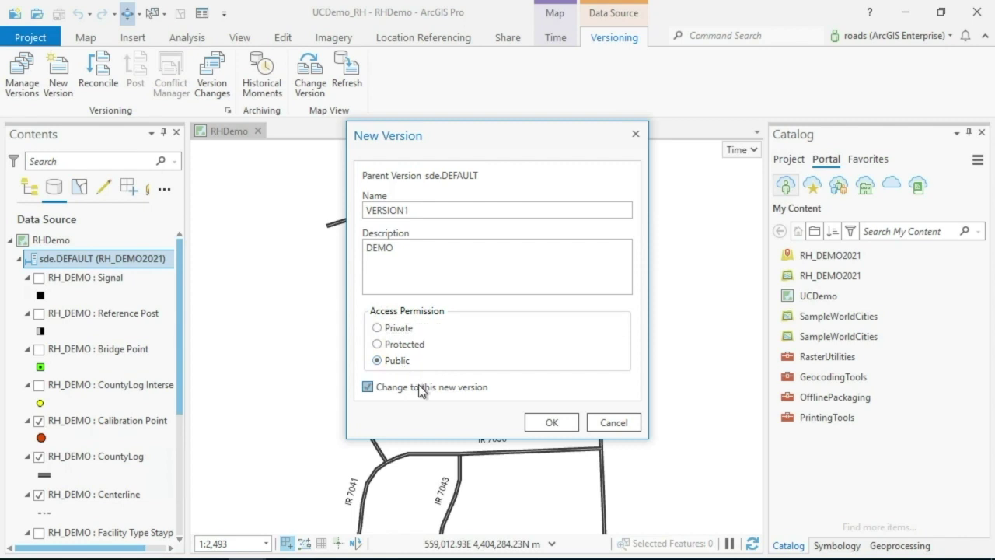
click(558, 416)
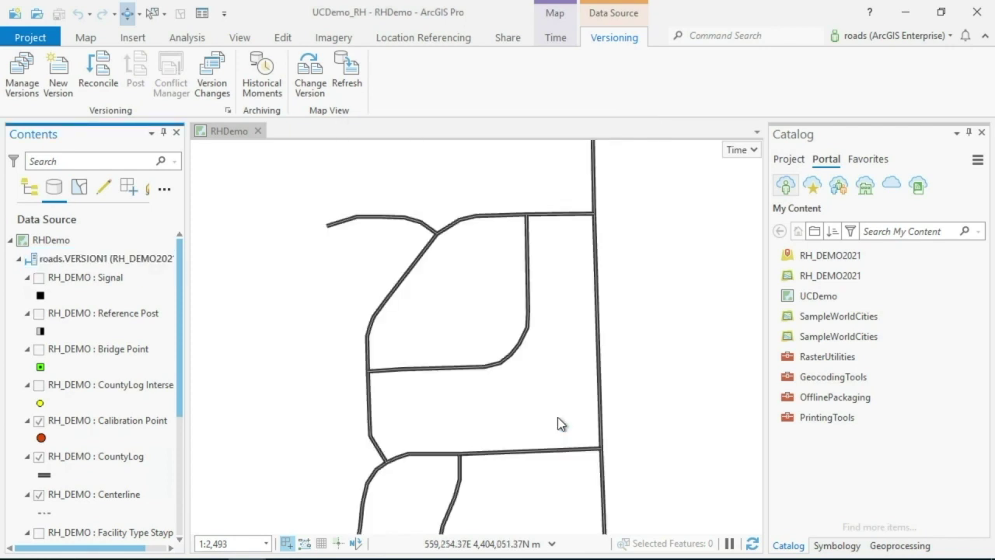
- List the layers by drawing order again, review the RH_DEMO layers, and bring up the location referencing tools
click(30, 186)
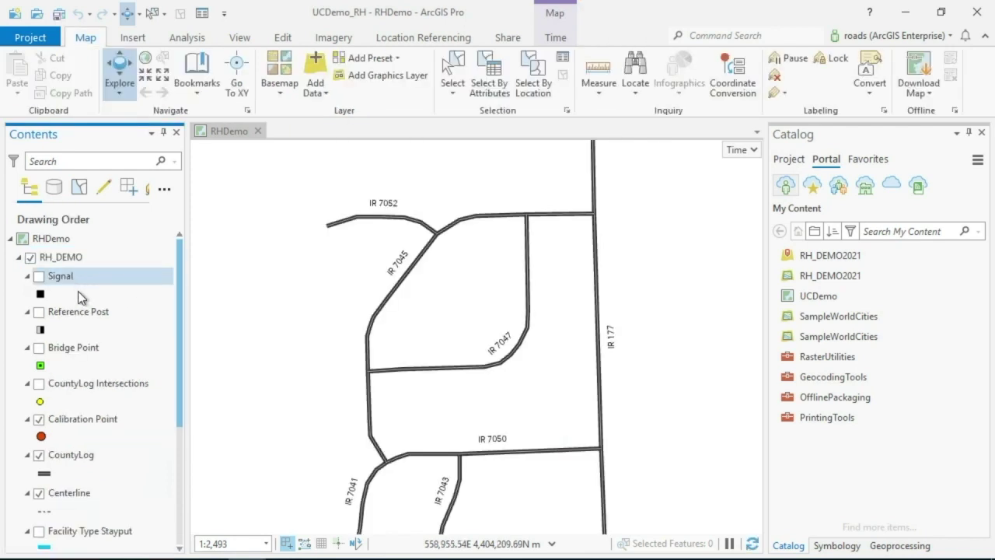
drag(182, 269, 180, 354)
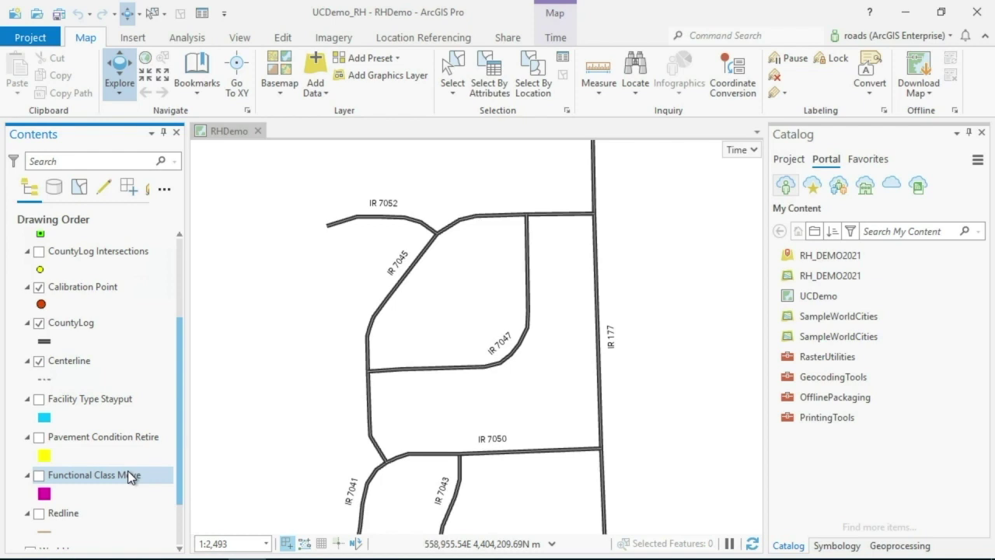
click(426, 39)
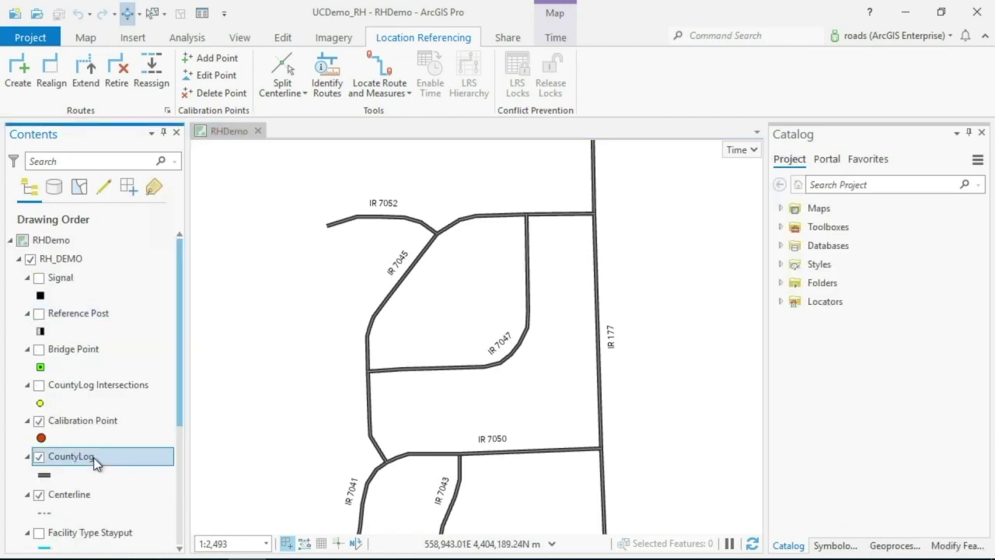
- Open the CountyLog layer's properties and view the tolerance and resolution in its location referencing settings
right_click(90, 457)
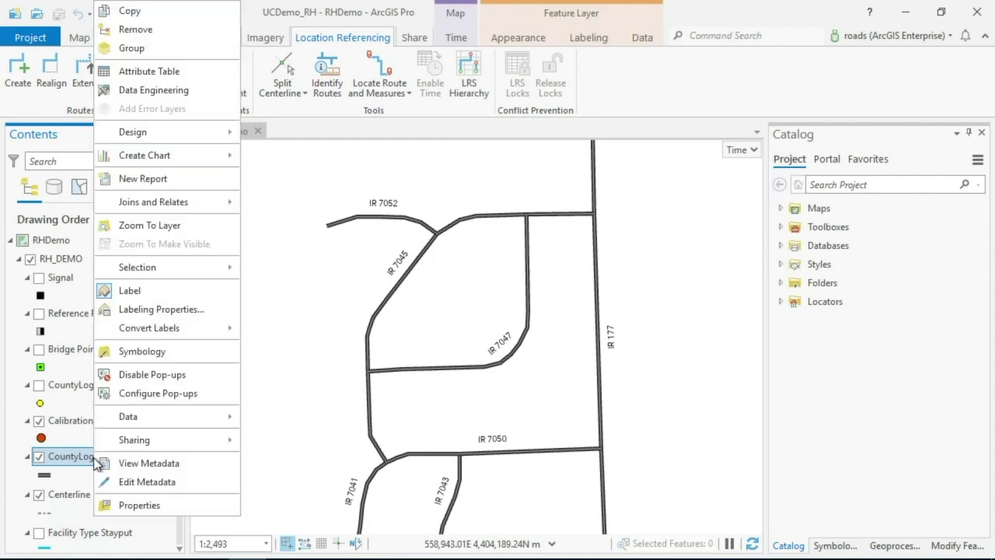
click(140, 506)
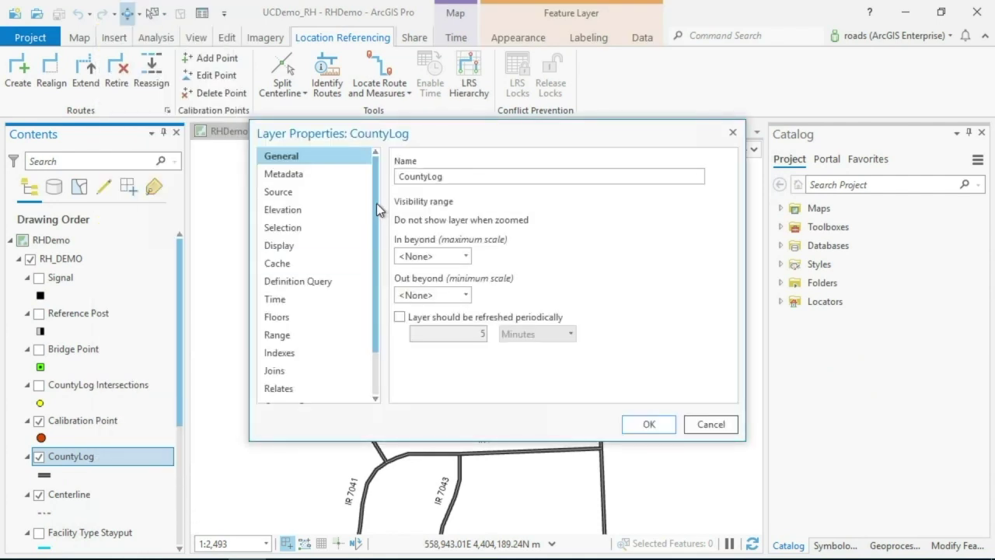
drag(376, 203, 380, 291)
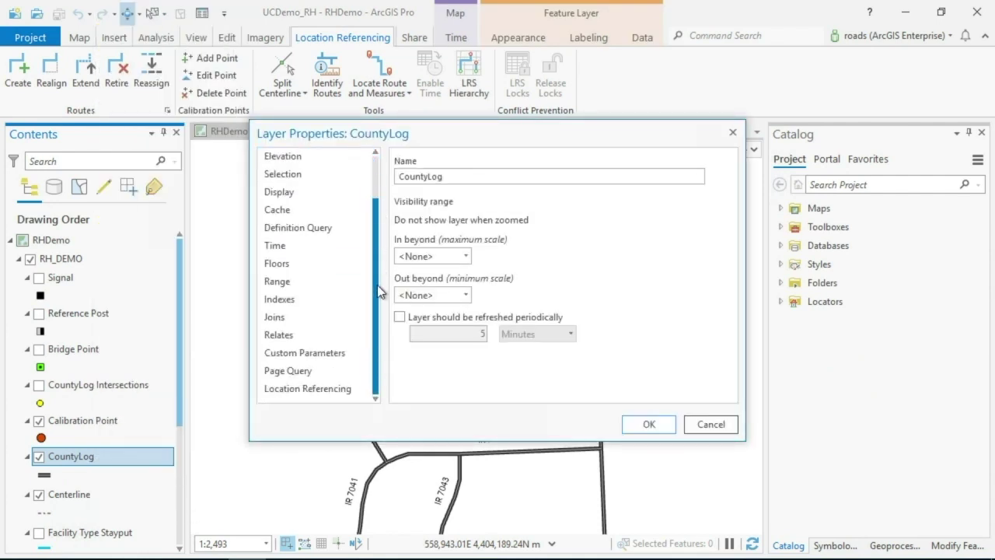
click(332, 389)
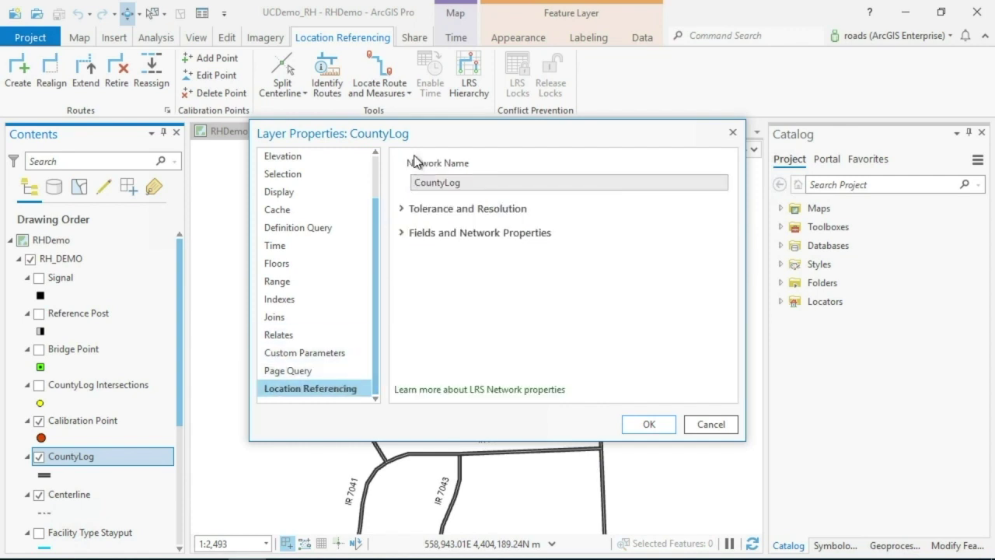
click(402, 208)
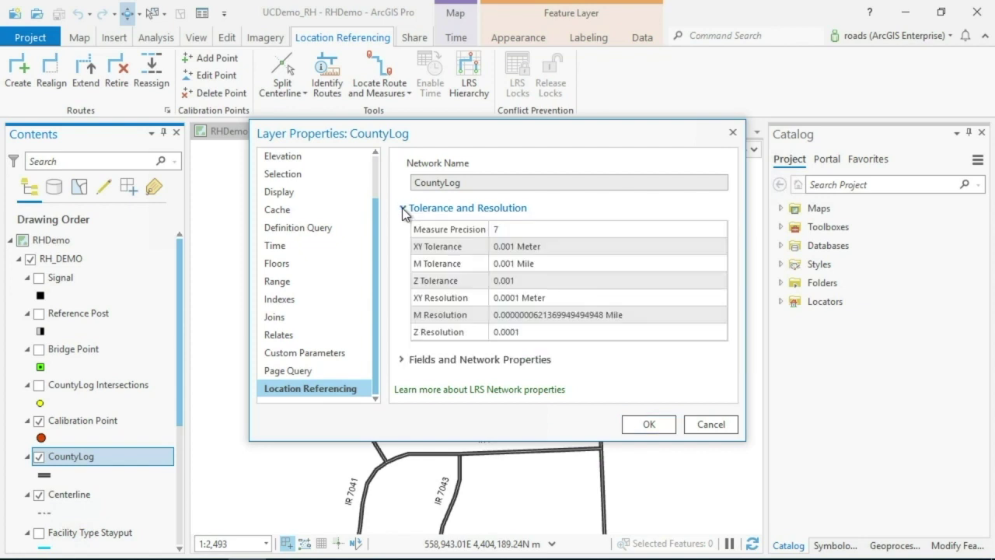
- Review the CountyLog layer's fields and network properties, including its route ID fields
click(402, 207)
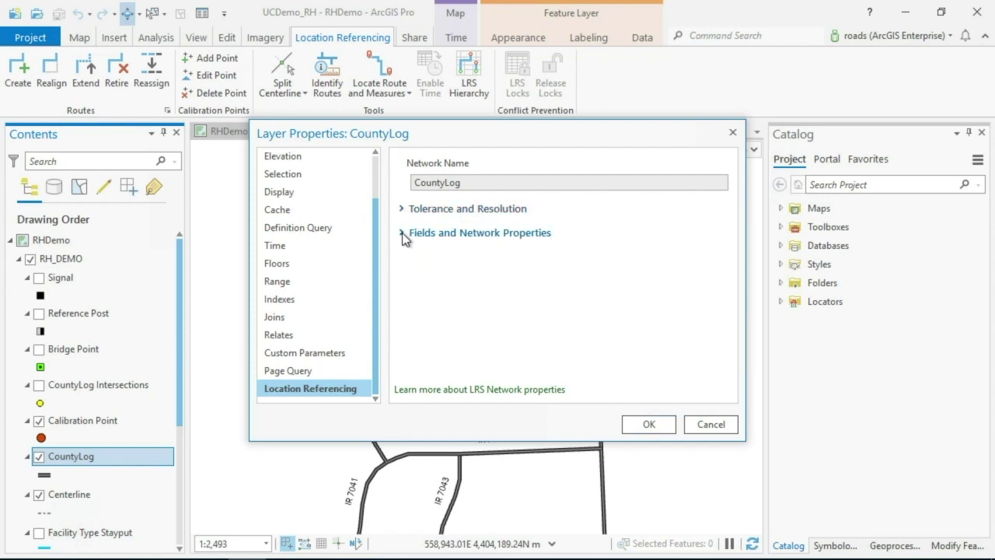
click(402, 233)
scroll(650, 238, down, 3)
click(648, 230)
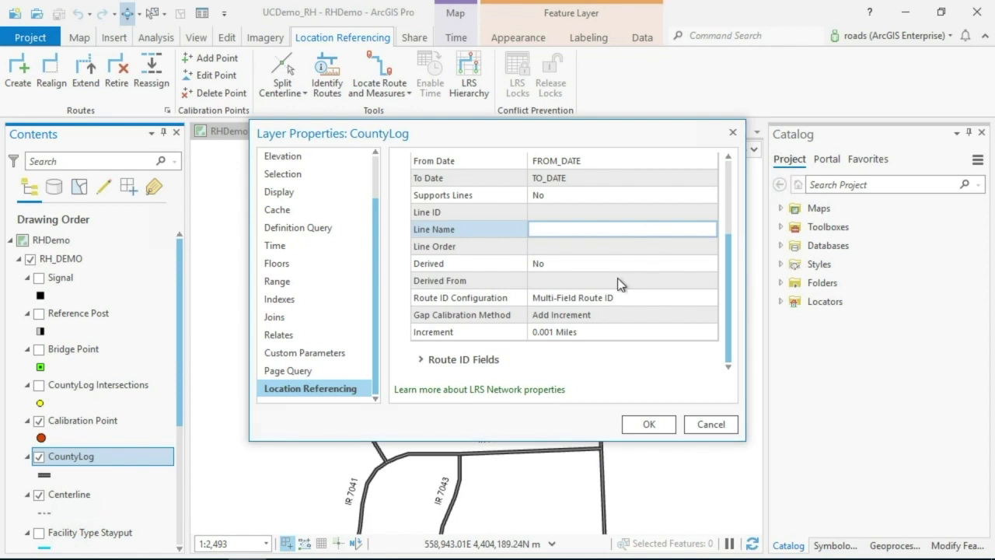
click(424, 360)
scroll(626, 258, down, 3)
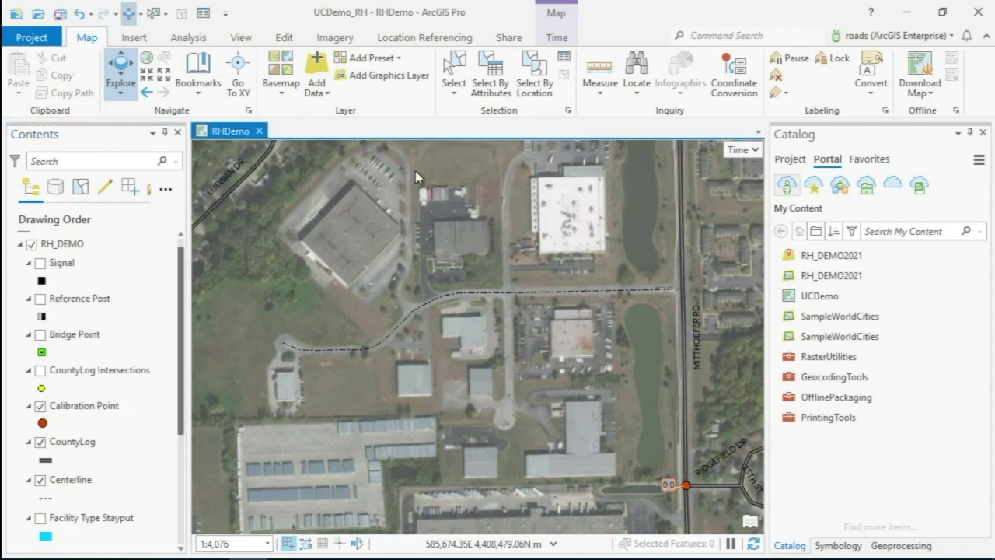
- Start the Create Route tool and choose the three connected centerlines ending at Mitthoefer Rd for the new route
click(448, 38)
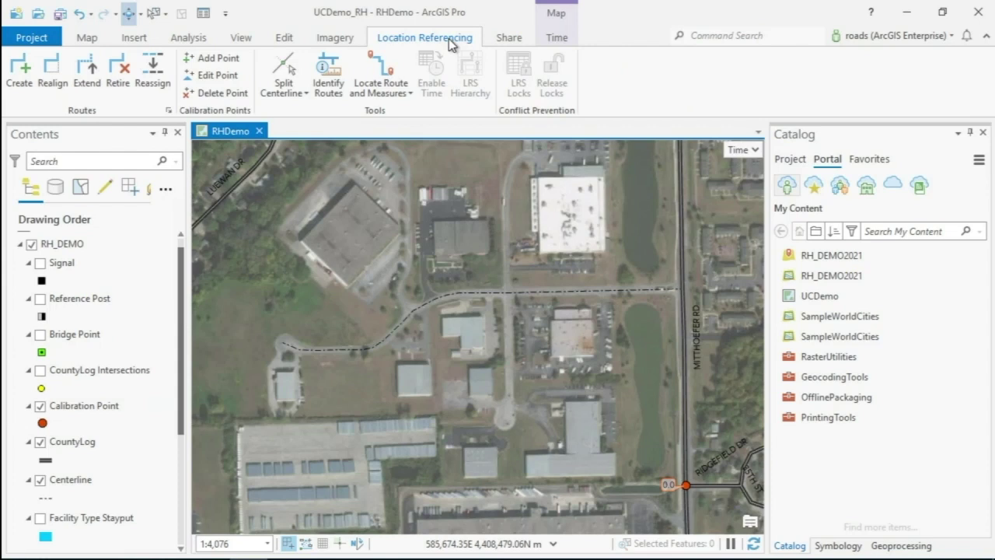
click(20, 70)
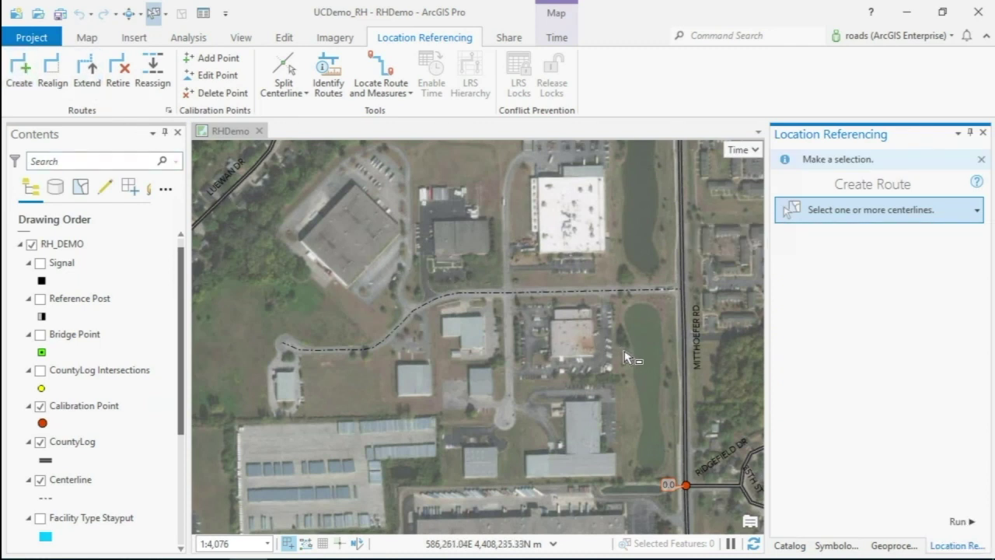
drag(319, 242, 648, 367)
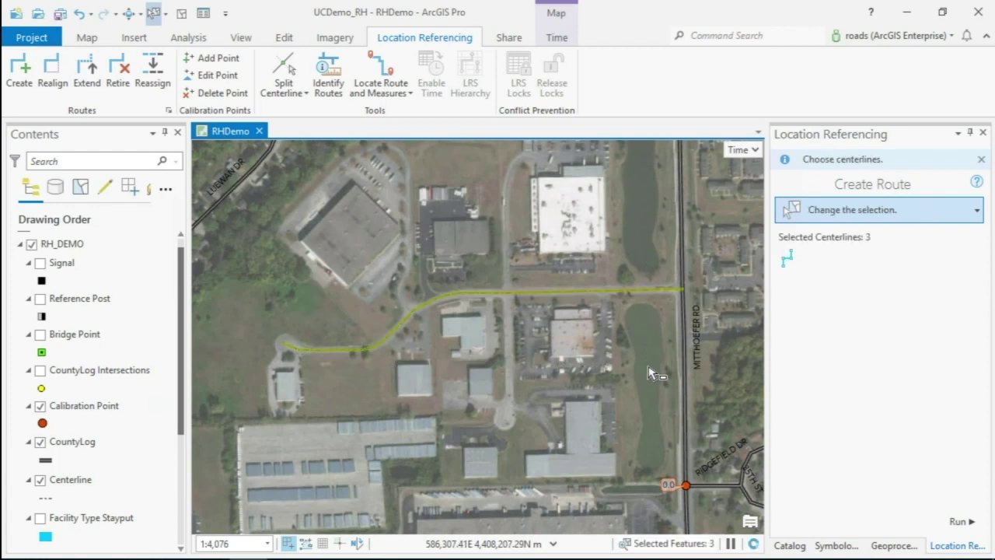
click(787, 260)
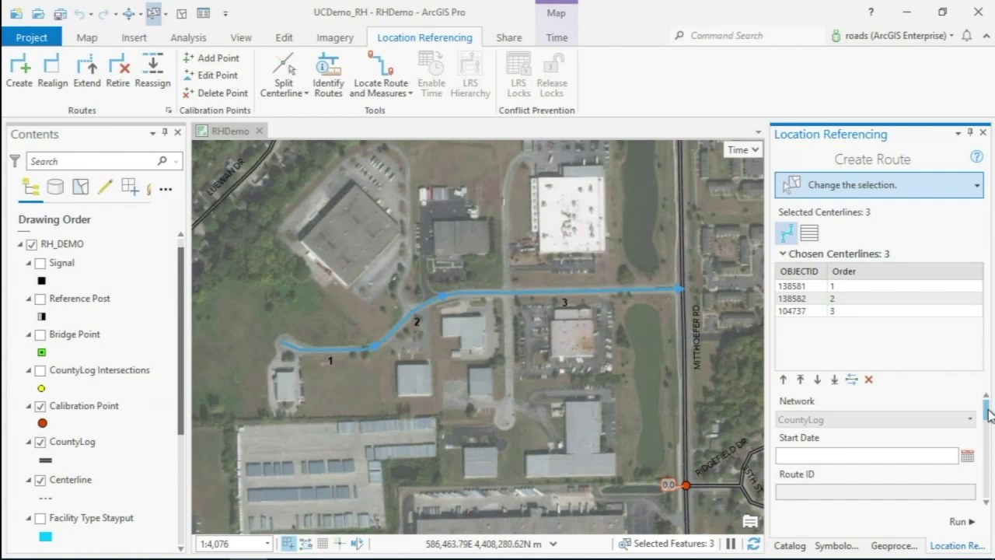
- Set the start date to 1/1/2000 and the route ID attributes to City Street, Marion, 0950, 7060, 0000 and 01
scroll(986, 408, down, 2)
click(906, 404)
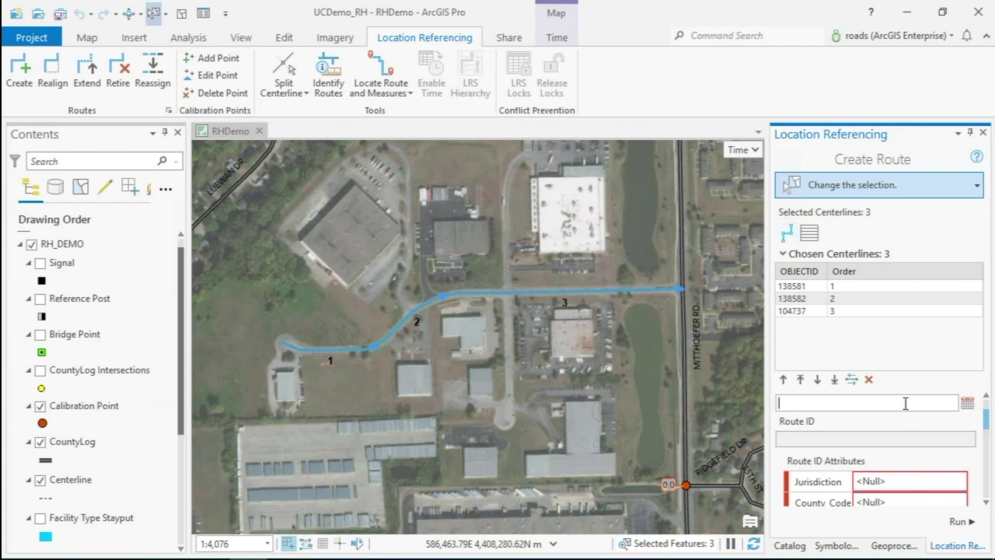
text(1/1/2000)
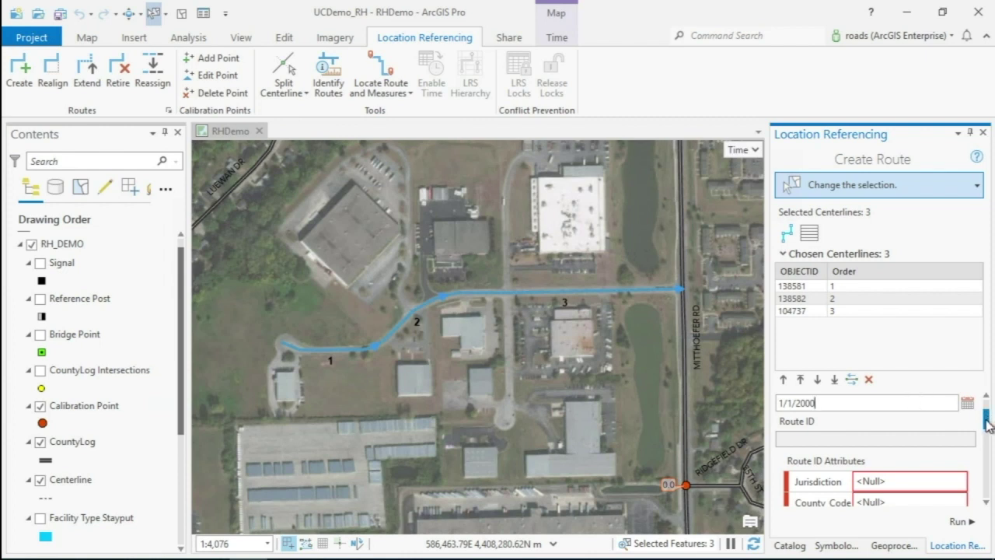
drag(988, 416, 989, 433)
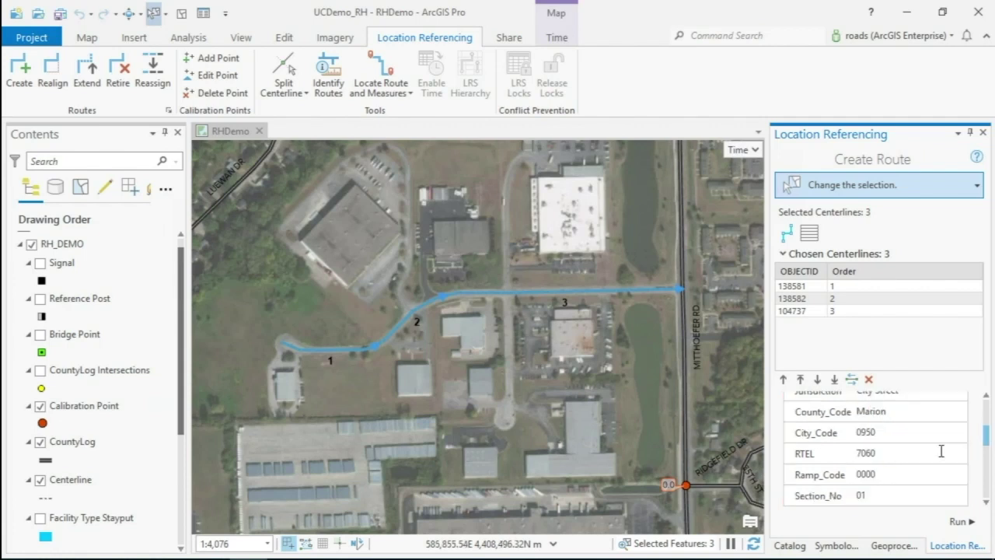
scroll(829, 418, up, 5)
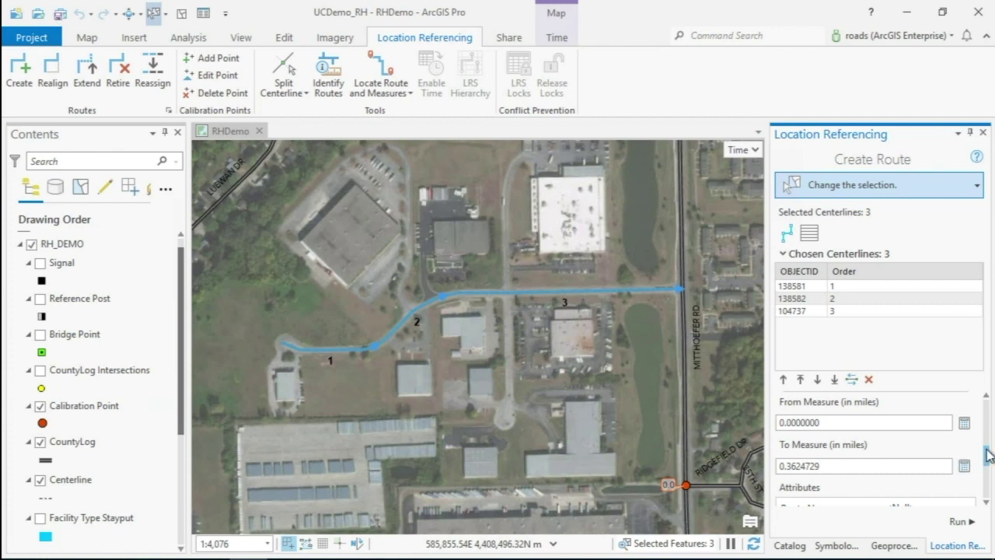
- Name the route PARK DAVIS DR, create it and clear the centerline selection
drag(987, 455, 988, 465)
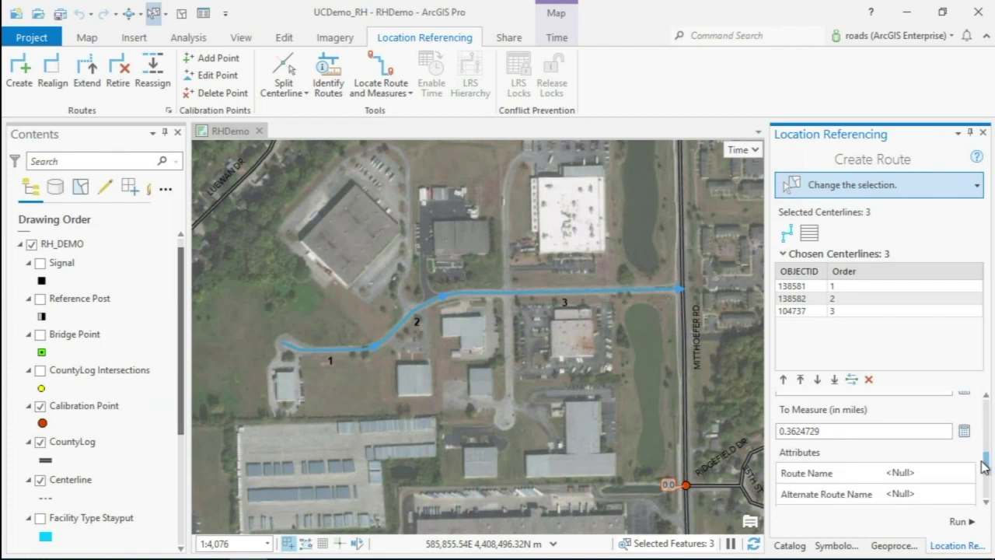
click(928, 474)
text(PARK DAVIS DR)
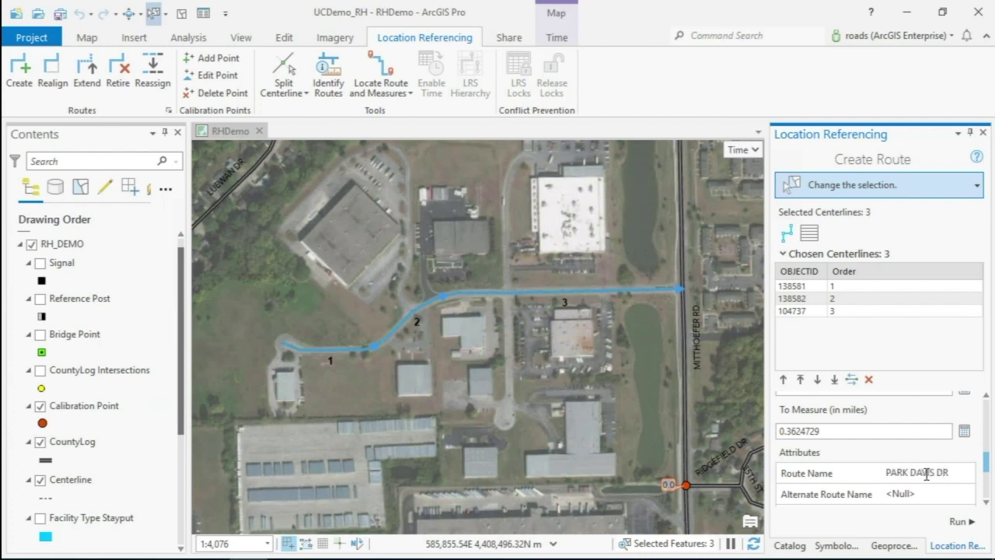
click(962, 523)
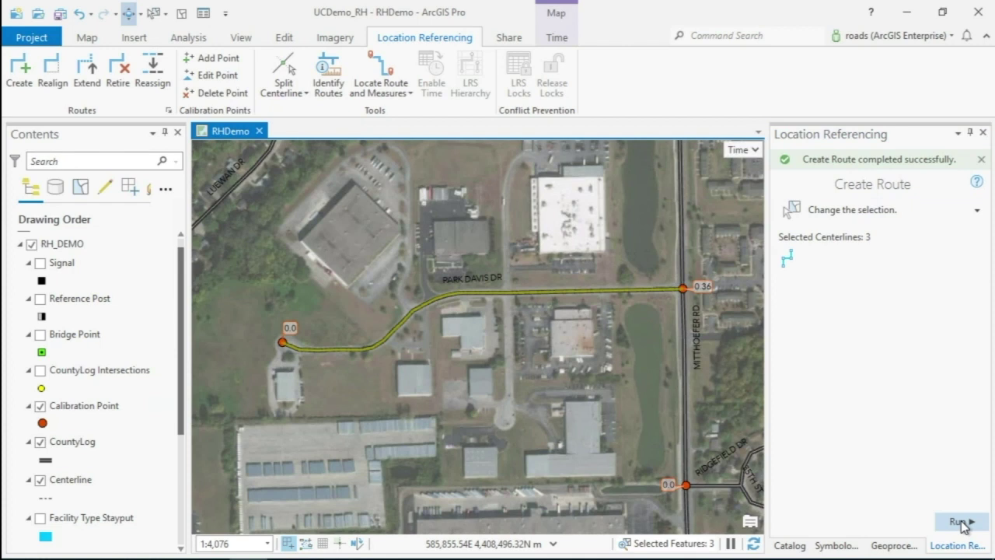
click(178, 16)
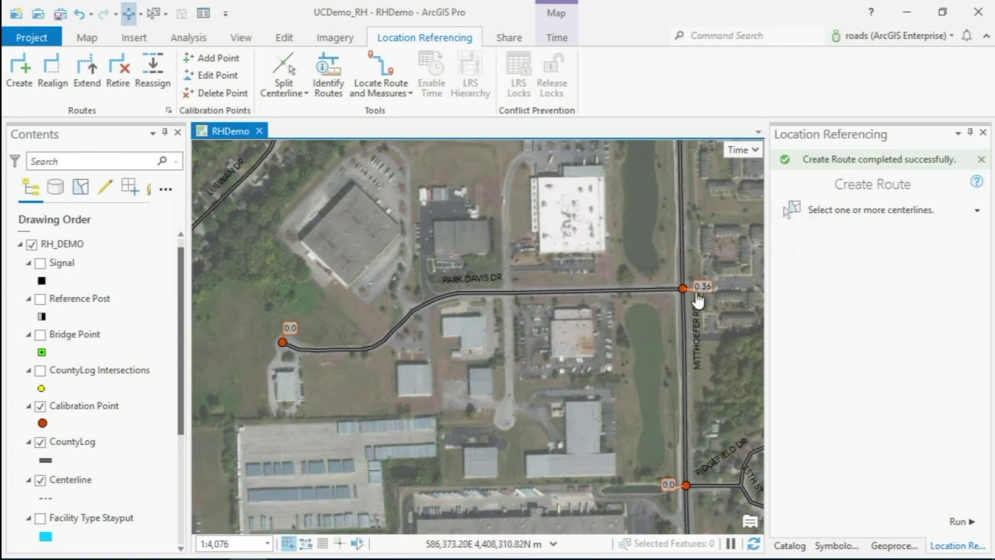
- Identify the new PARK DAVIS DR route on the map and review its measures and attributes
click(328, 77)
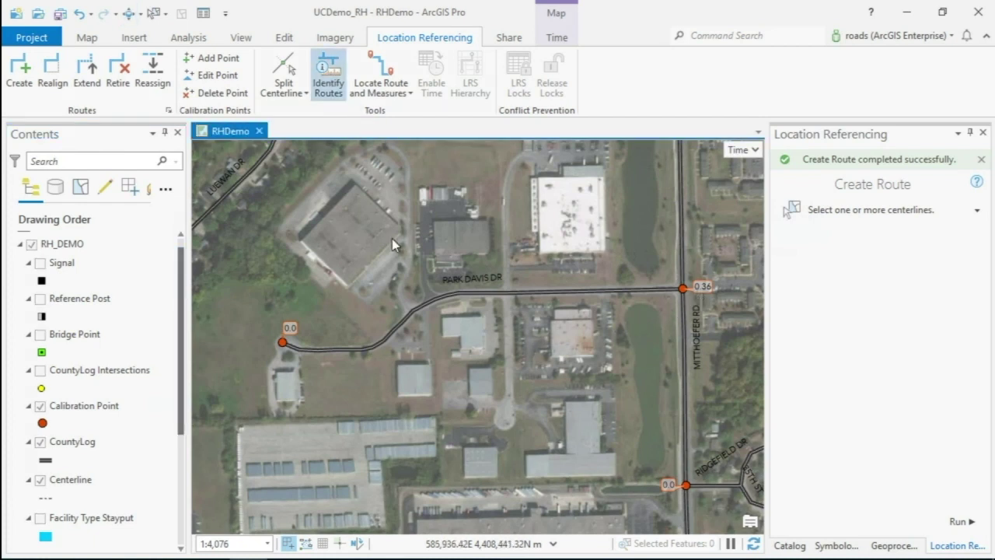
click(416, 314)
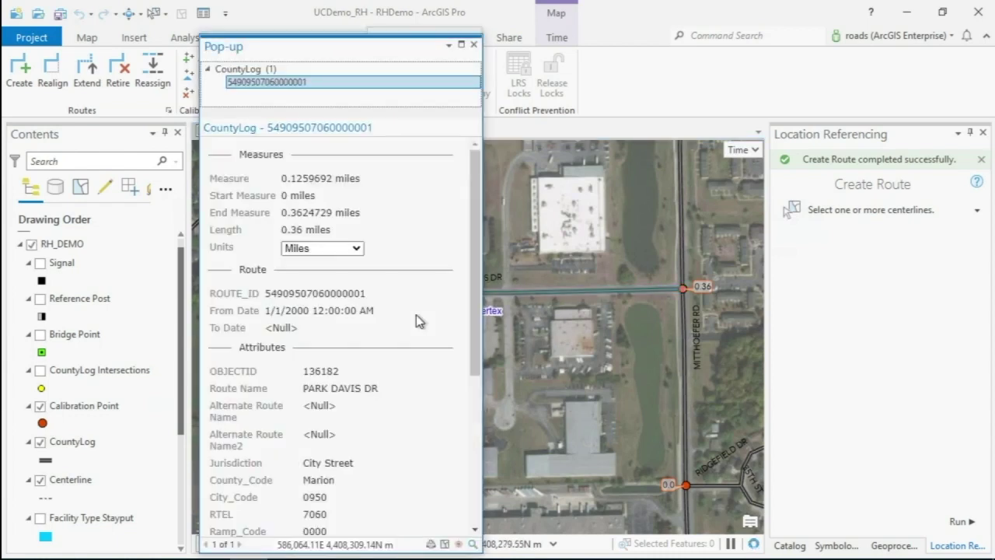
scroll(416, 316, down, 2)
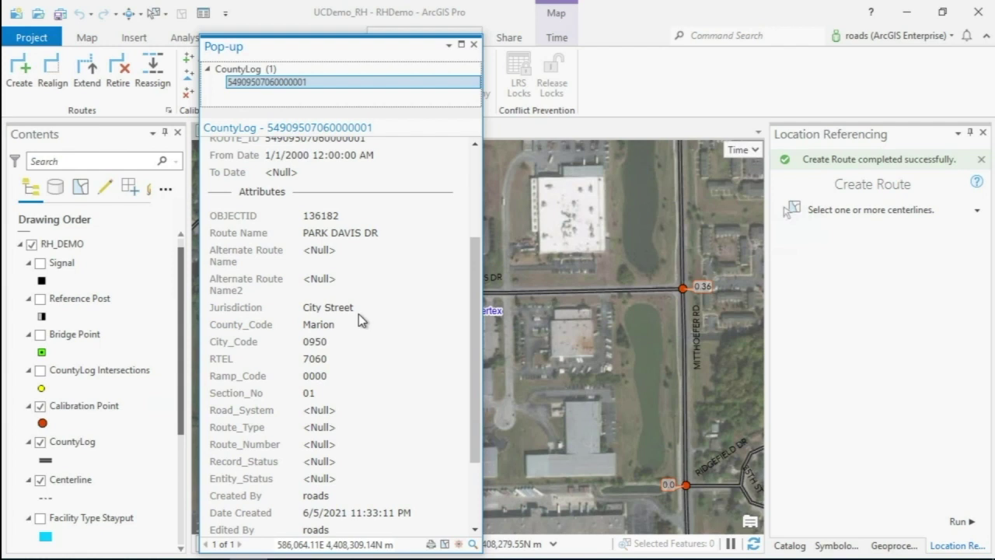
click(474, 45)
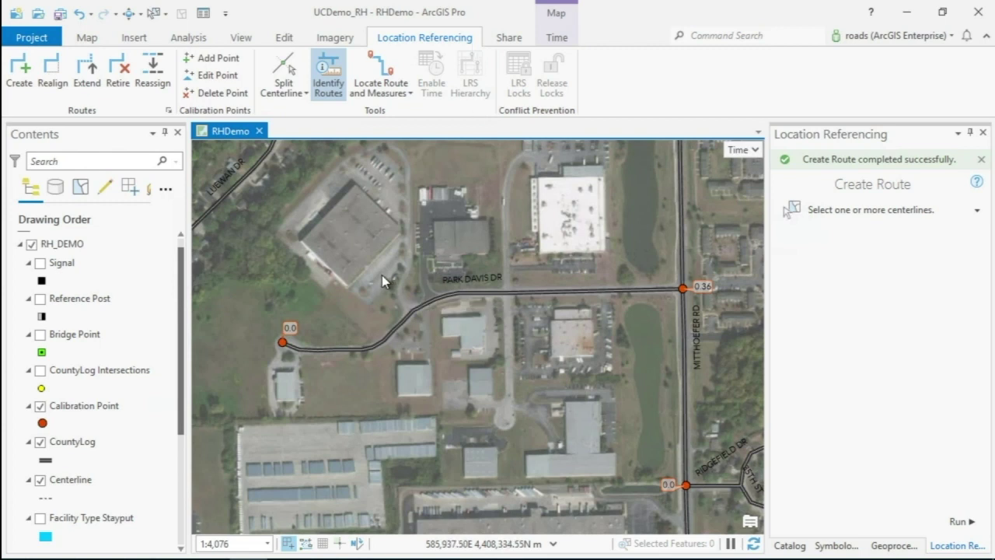
- Go to the Lollipop bookmark and choose the stem and loop centerlines for another new route
click(88, 38)
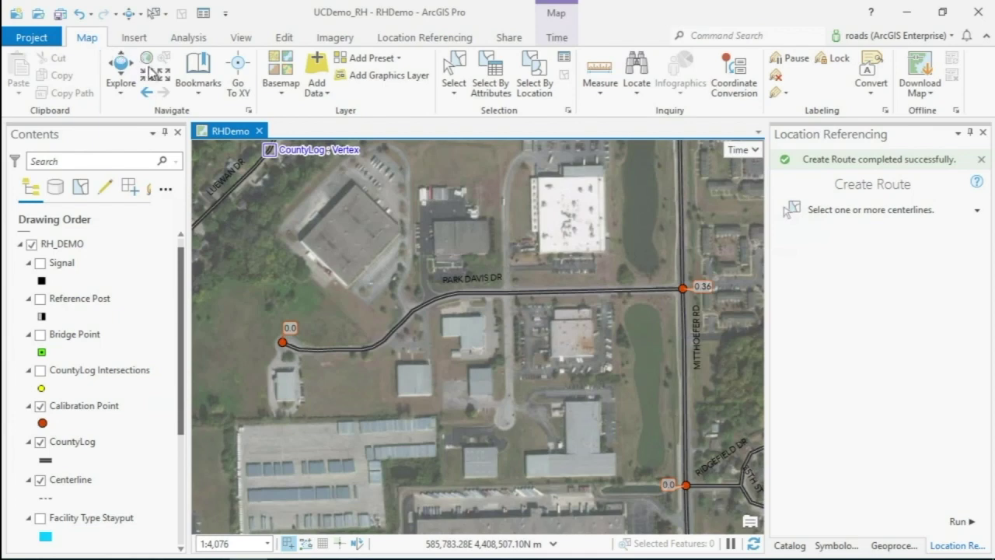
click(201, 90)
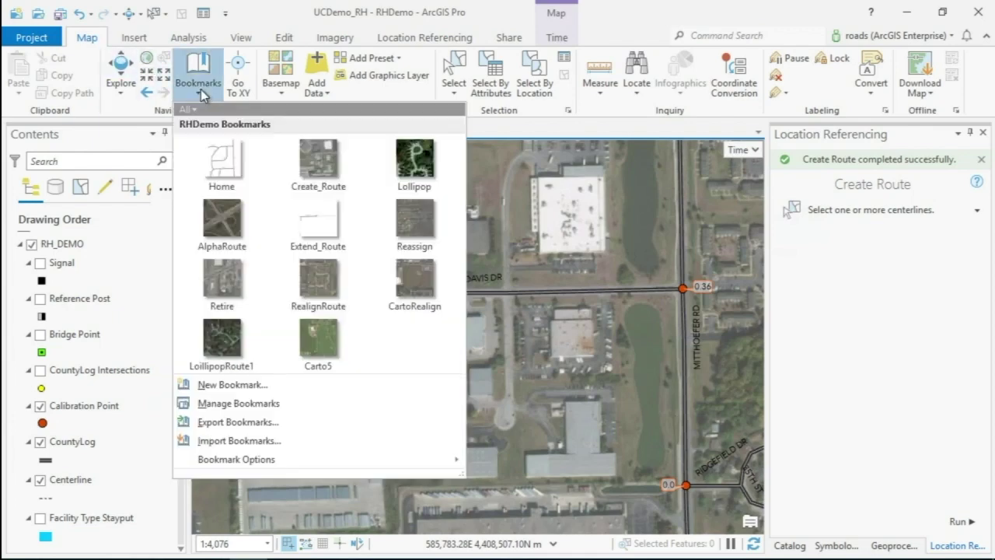
click(405, 156)
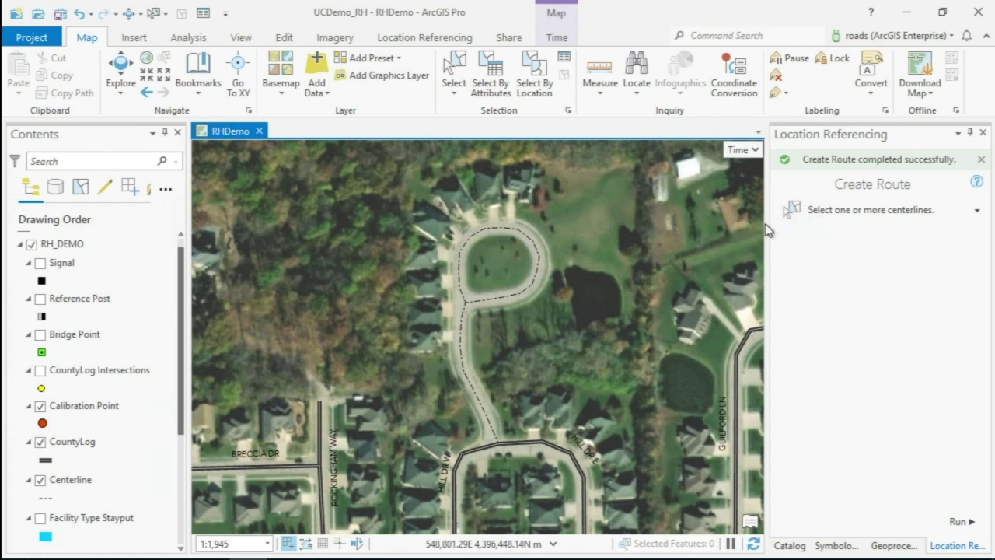
click(815, 211)
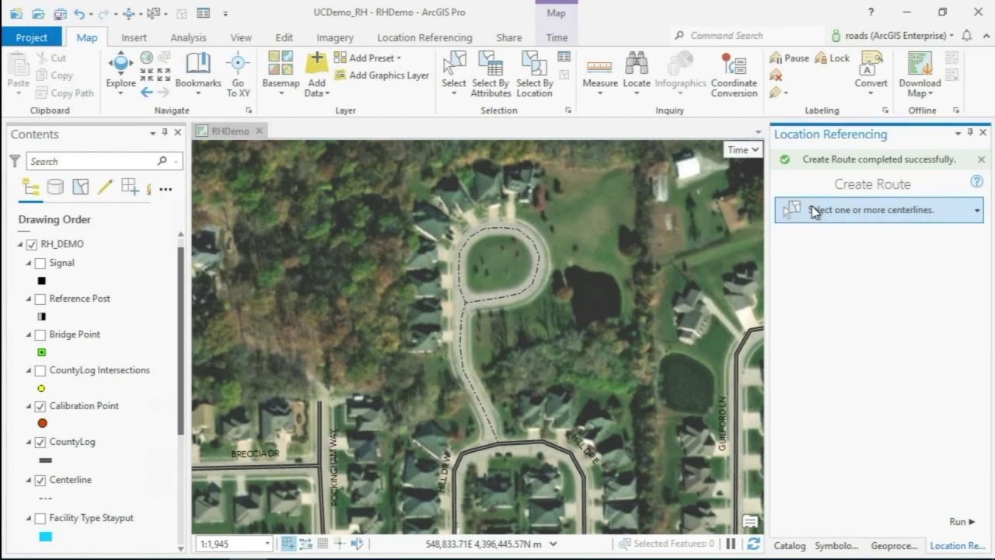
drag(614, 205, 417, 371)
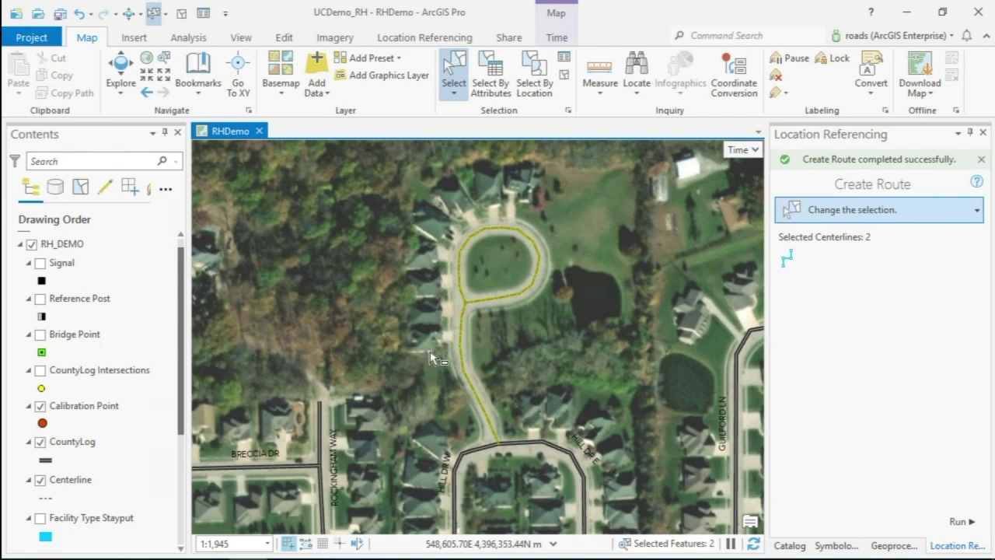
click(791, 262)
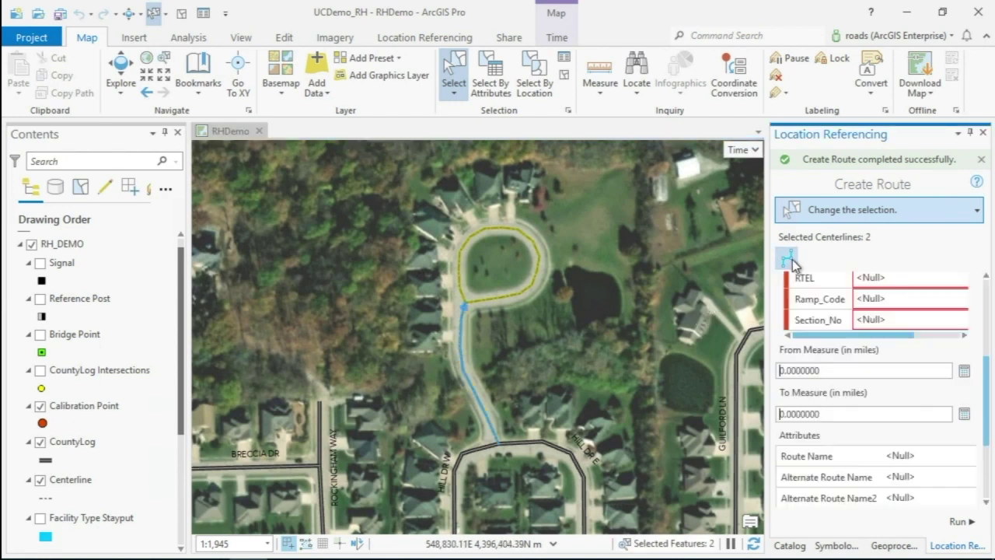
- Create the PARK DR lollipop route with start date 1/1/2000 and clear the centerline selection
scroll(880, 453, up, 3)
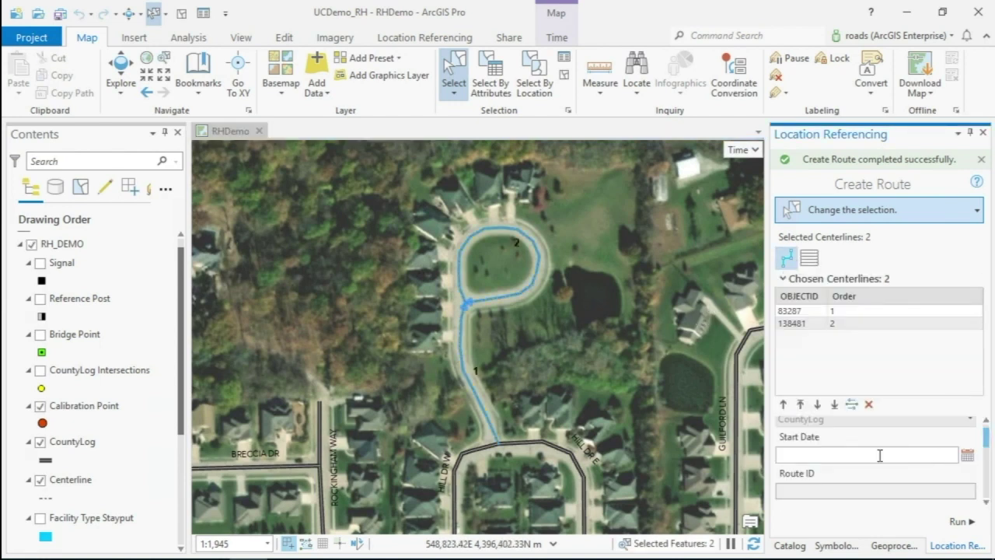
click(880, 456)
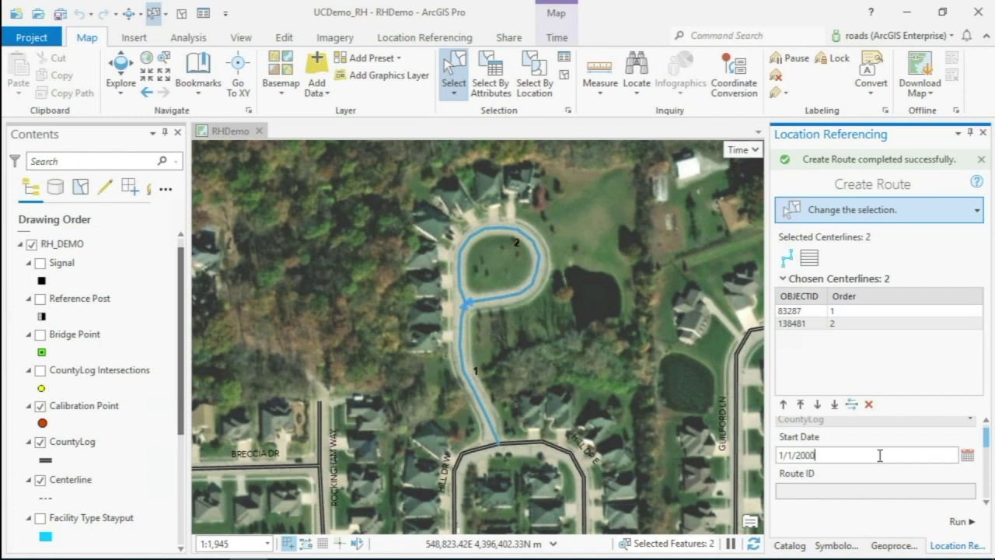
click(931, 258)
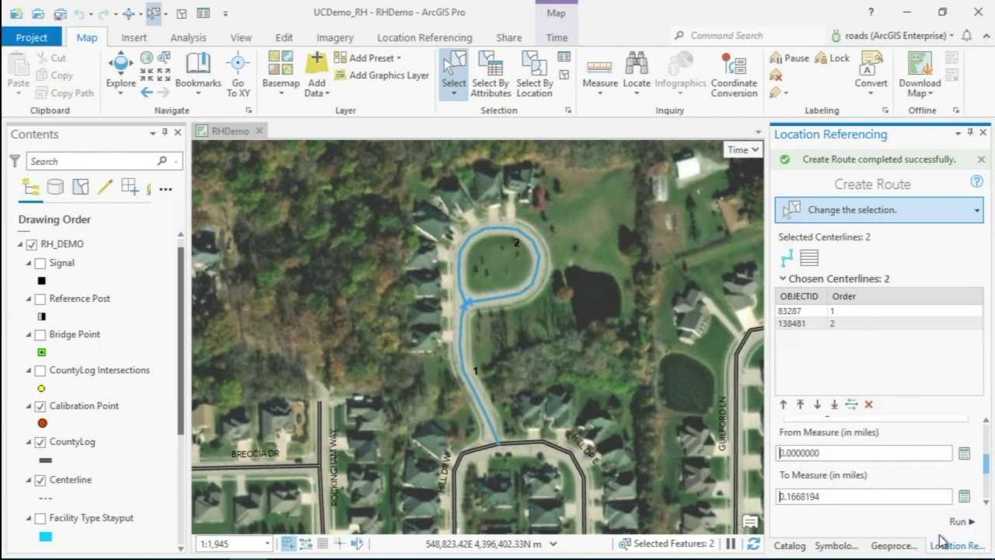
click(961, 522)
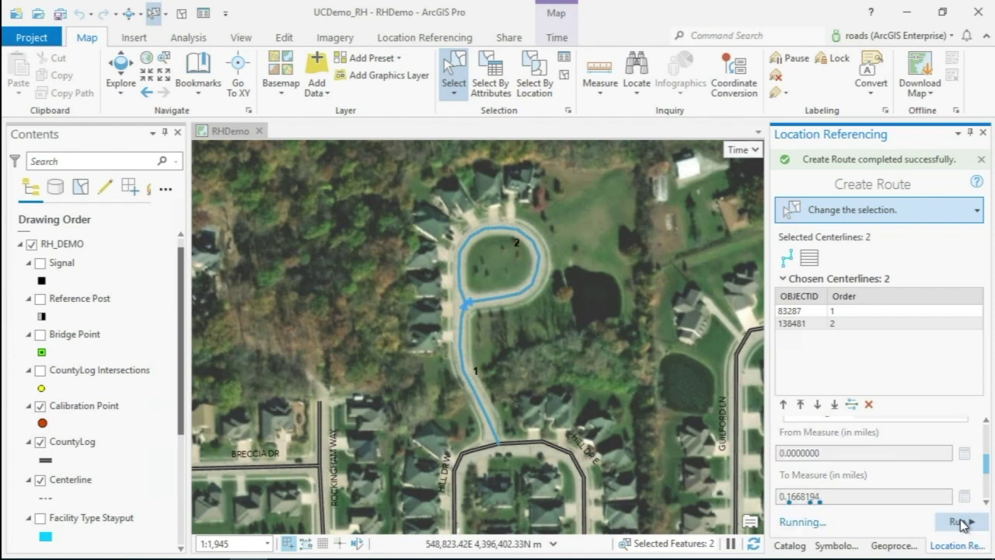
click(175, 12)
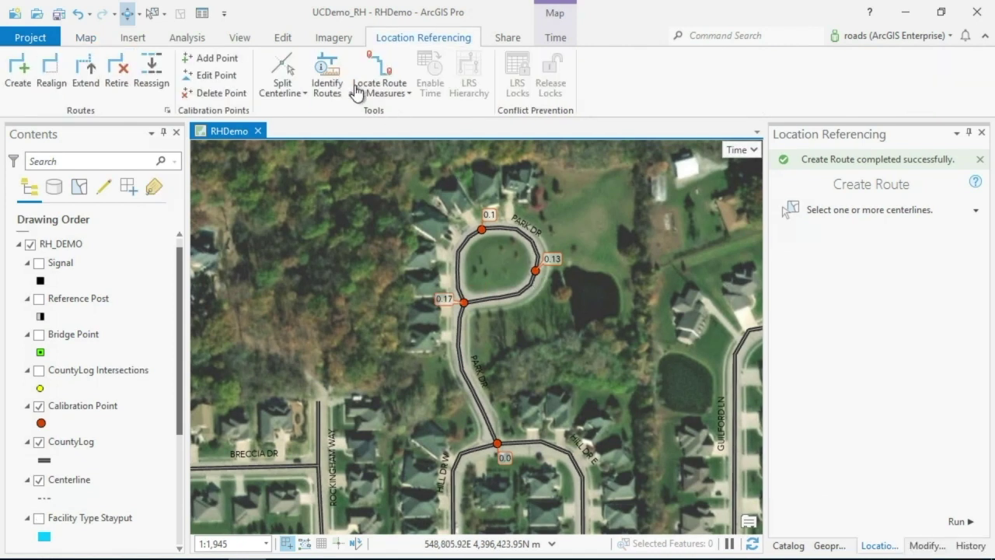
- Identify the PARK DR route where its loop closes and review its measures and attributes
click(327, 82)
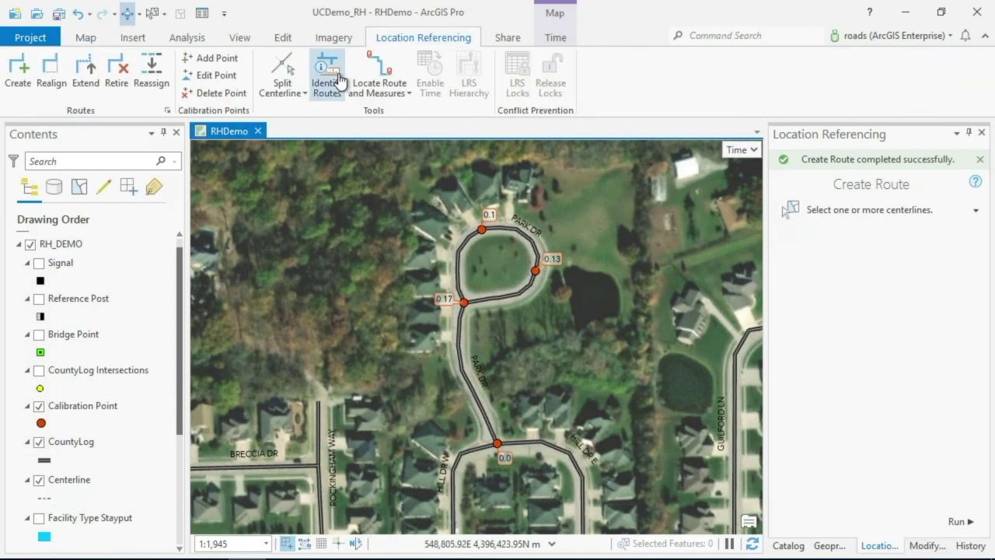
click(464, 302)
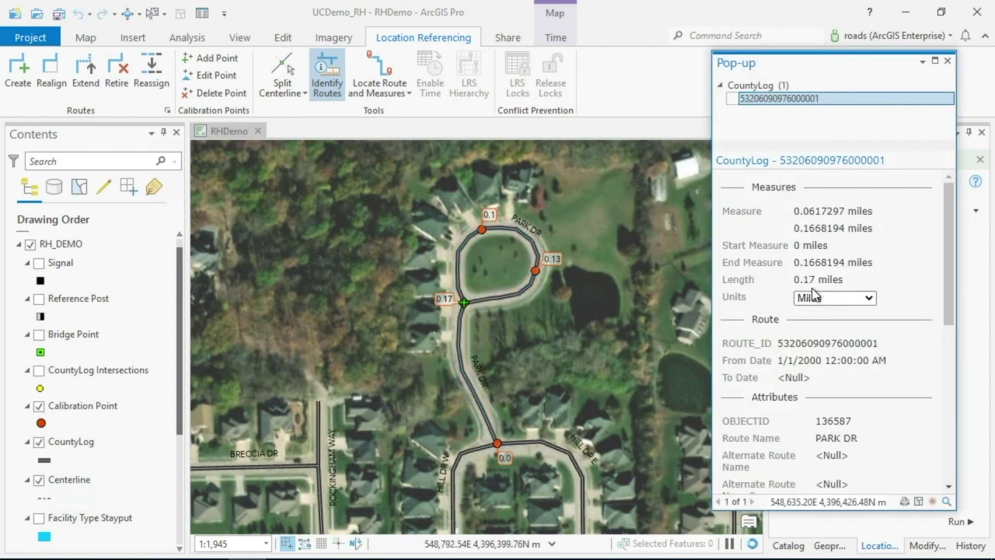
double_click(804, 211)
drag(866, 229, 873, 228)
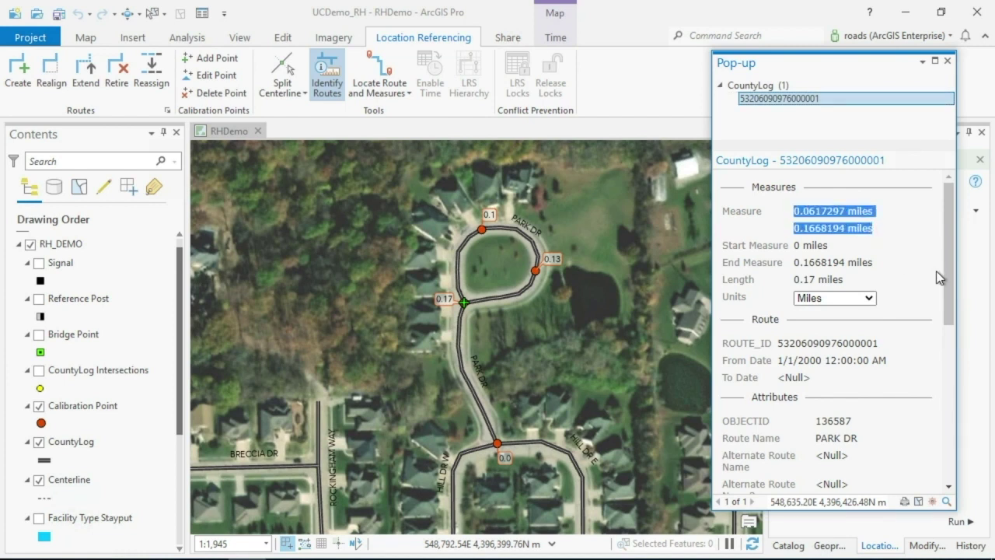
drag(949, 244, 961, 291)
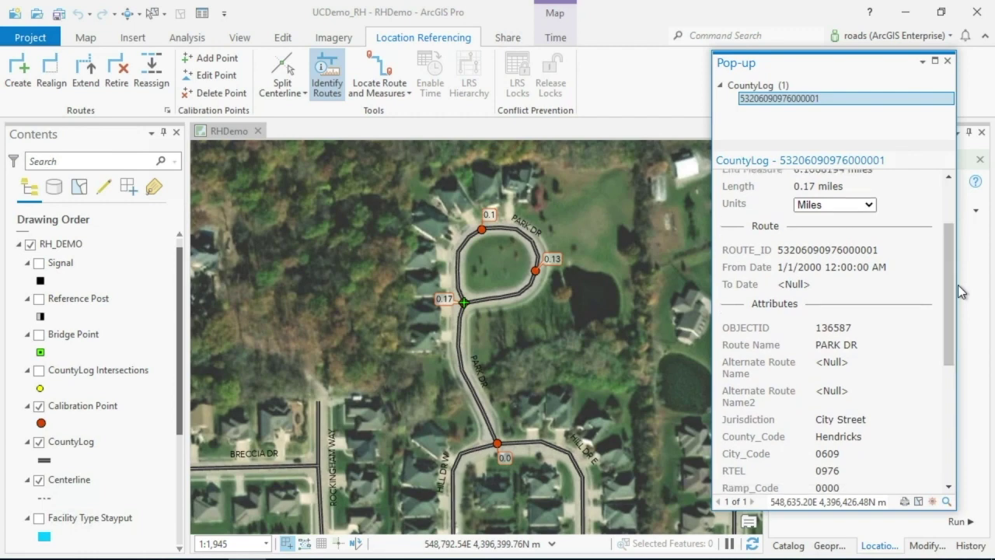
click(951, 62)
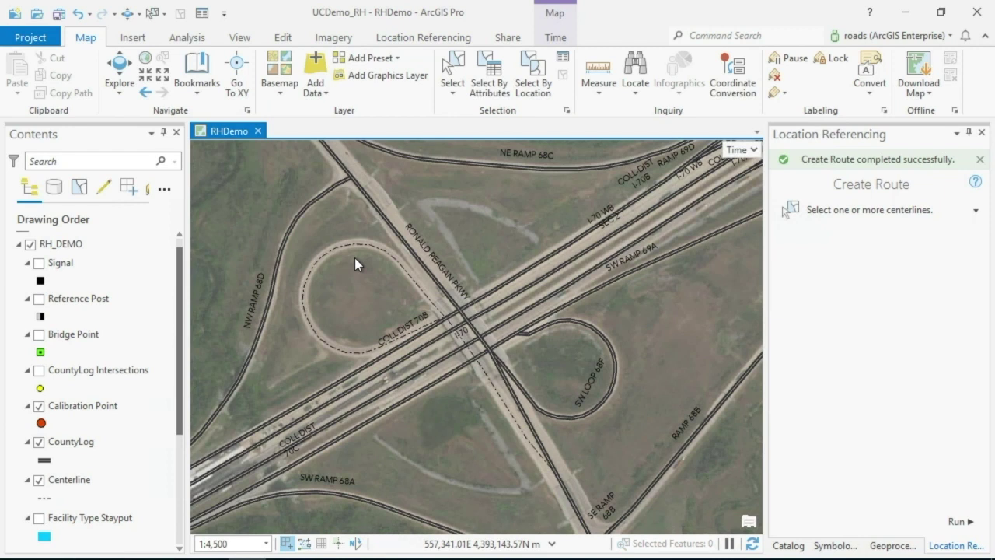
- Examine the vertex Z values of the two overlapping NW loop centerlines, 569 and 138082, with Edit Vertices
click(283, 38)
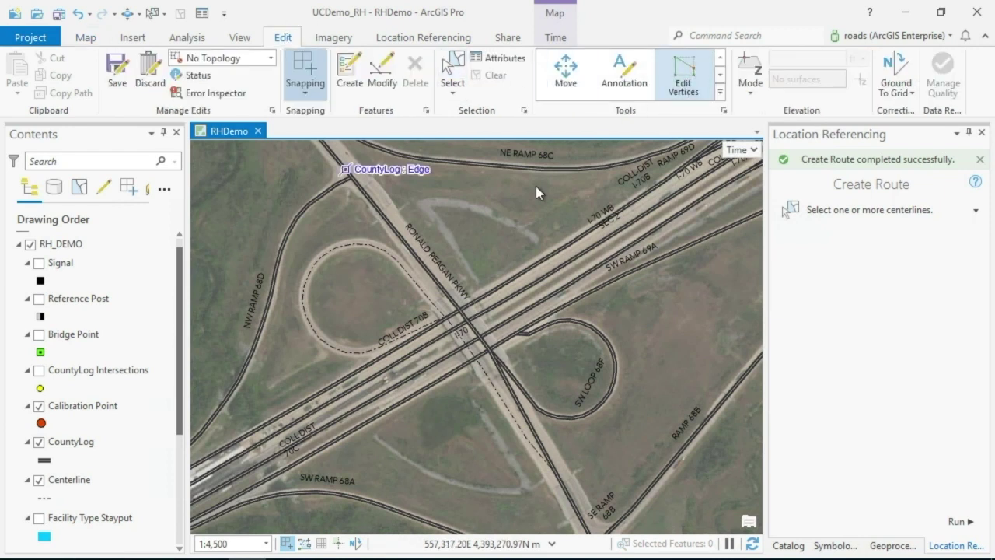
click(336, 236)
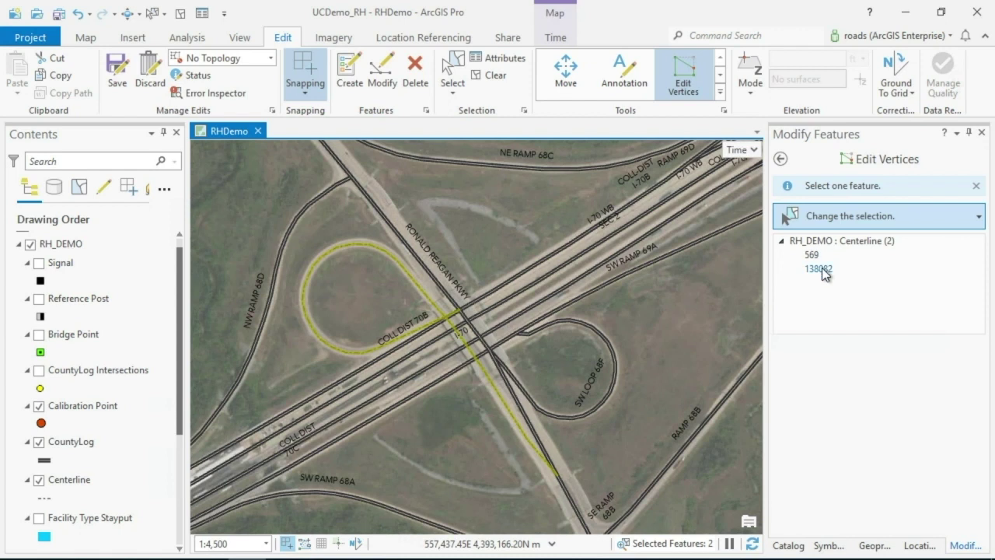
click(812, 255)
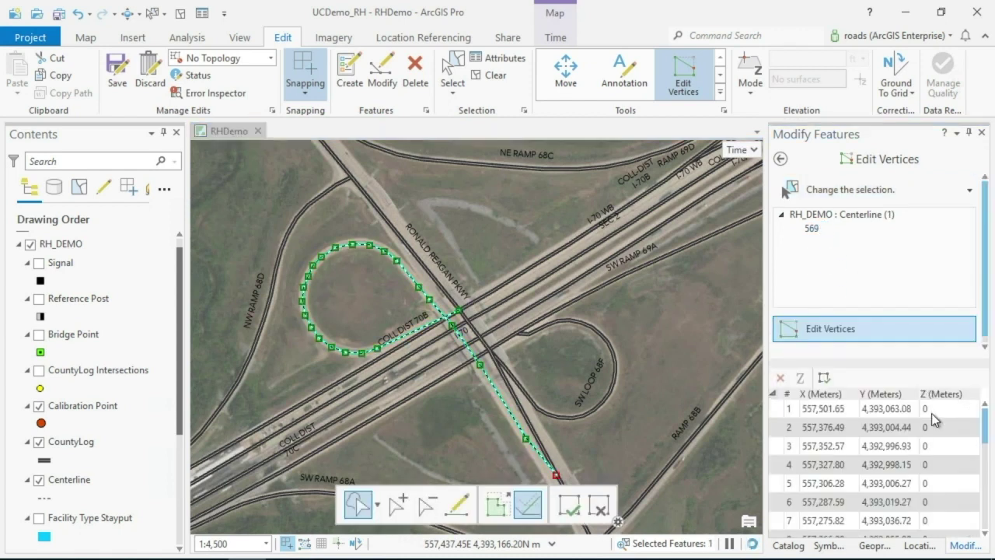
click(829, 193)
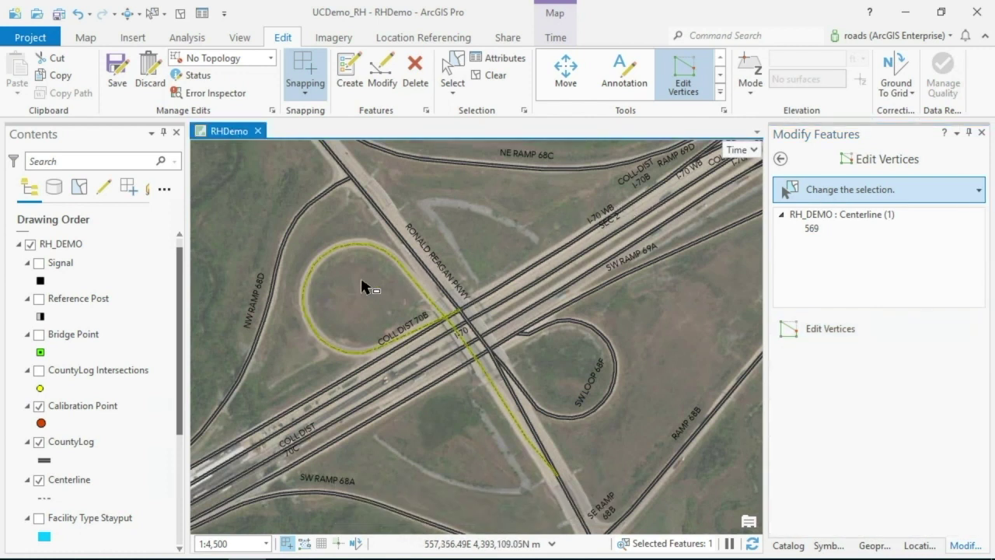
shift+click(338, 232)
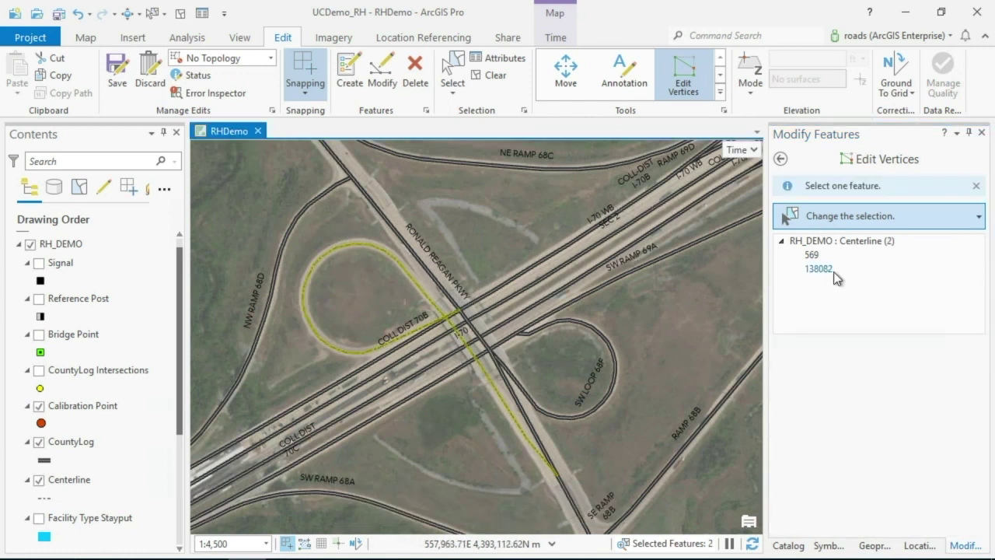
click(824, 269)
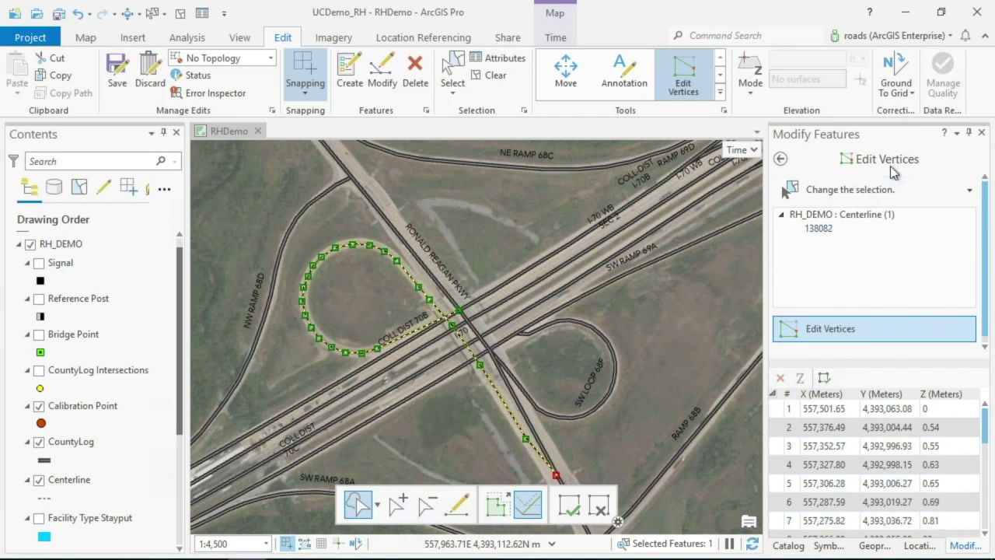
click(983, 133)
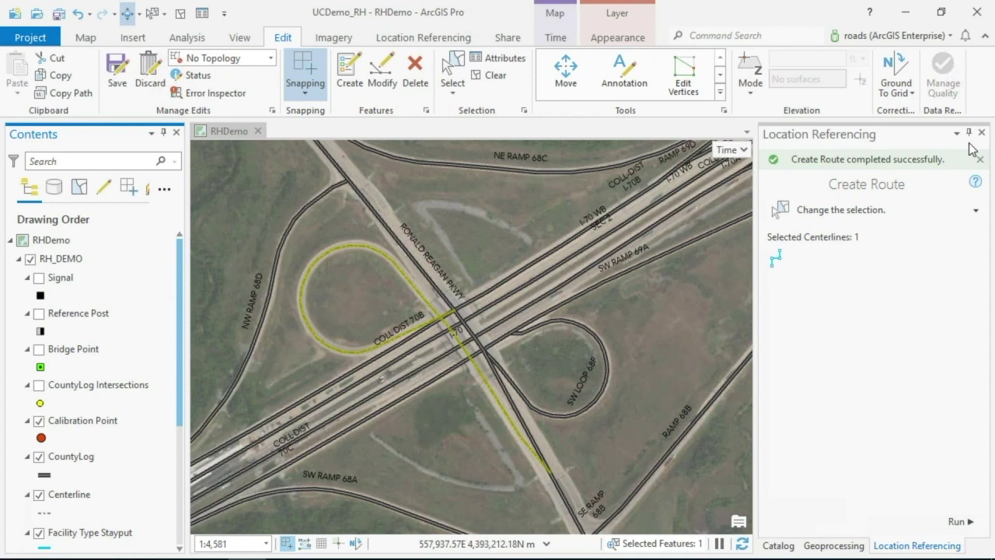
- Select both overlapping NW loop centerlines for a new route and keep only centerline 569 among the chosen ones
click(895, 209)
drag(311, 228, 336, 269)
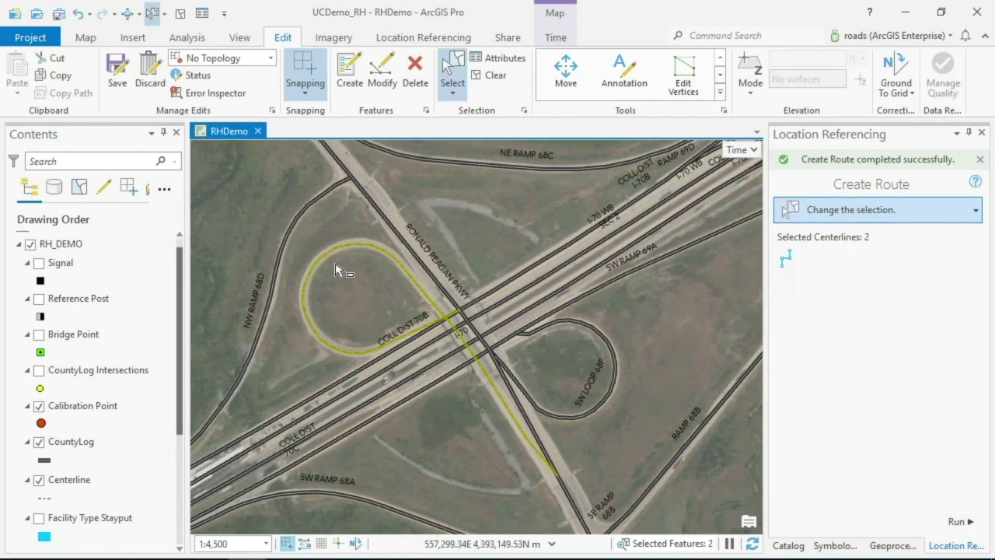
click(787, 261)
click(855, 323)
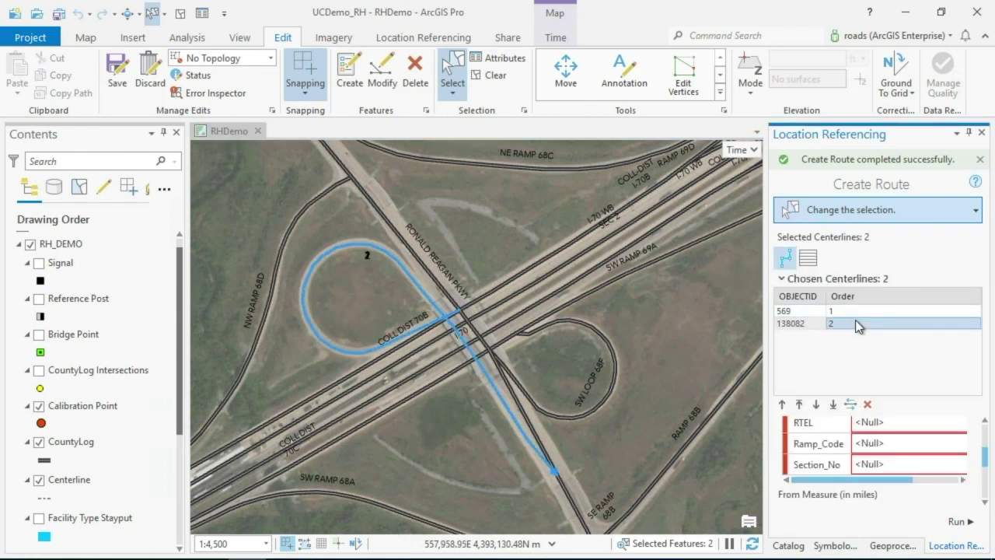
click(855, 322)
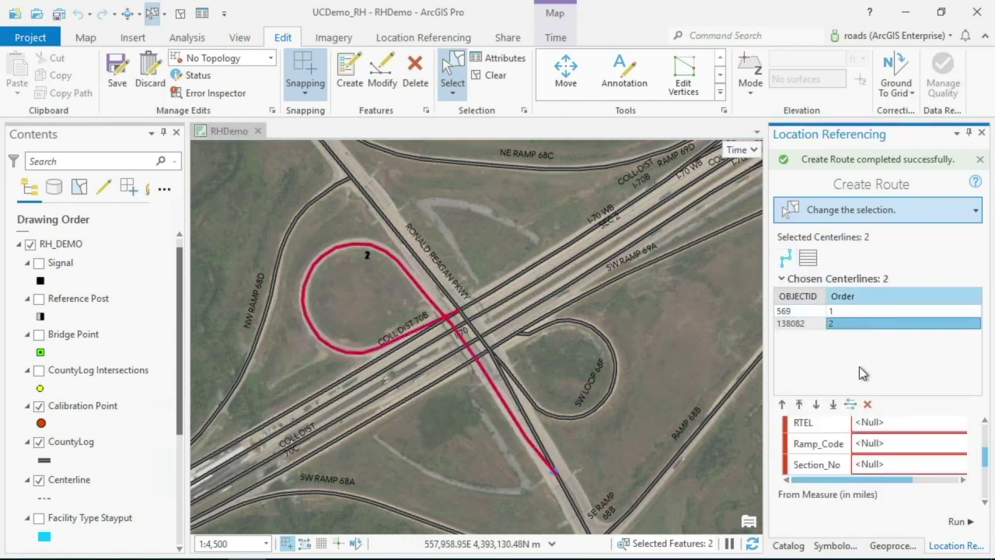
click(869, 405)
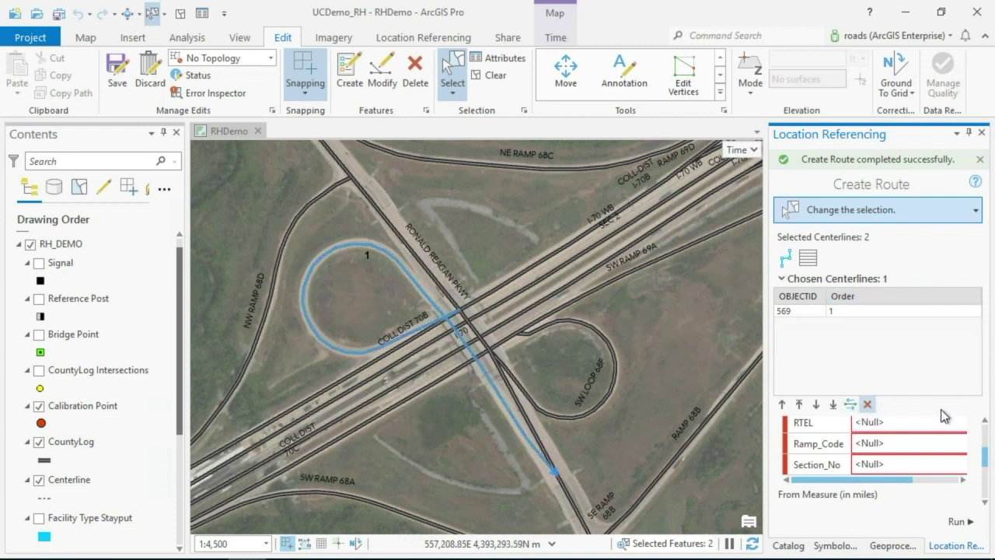
- Set the new route's start date to 1/1/2000 and its jurisdiction to Interstate
drag(989, 458, 984, 427)
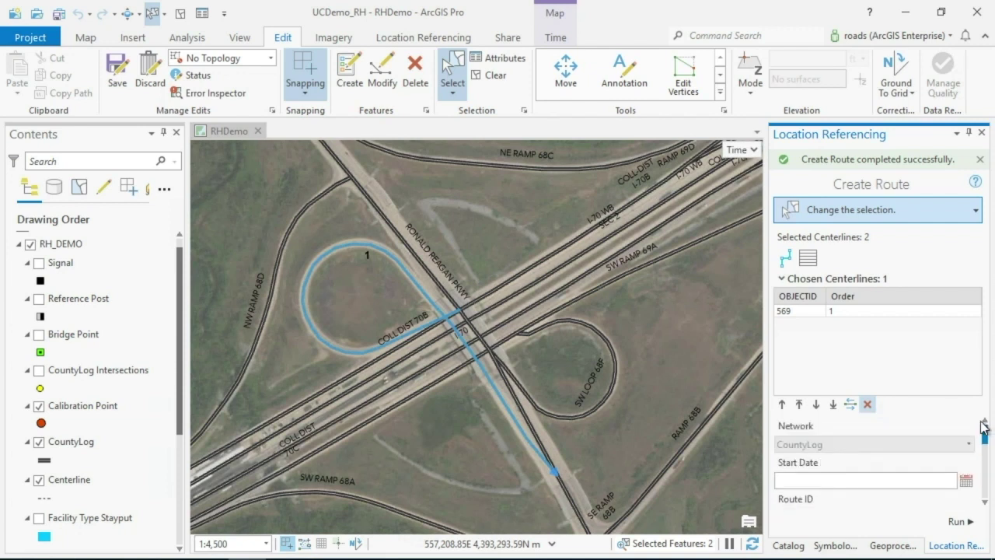
click(921, 476)
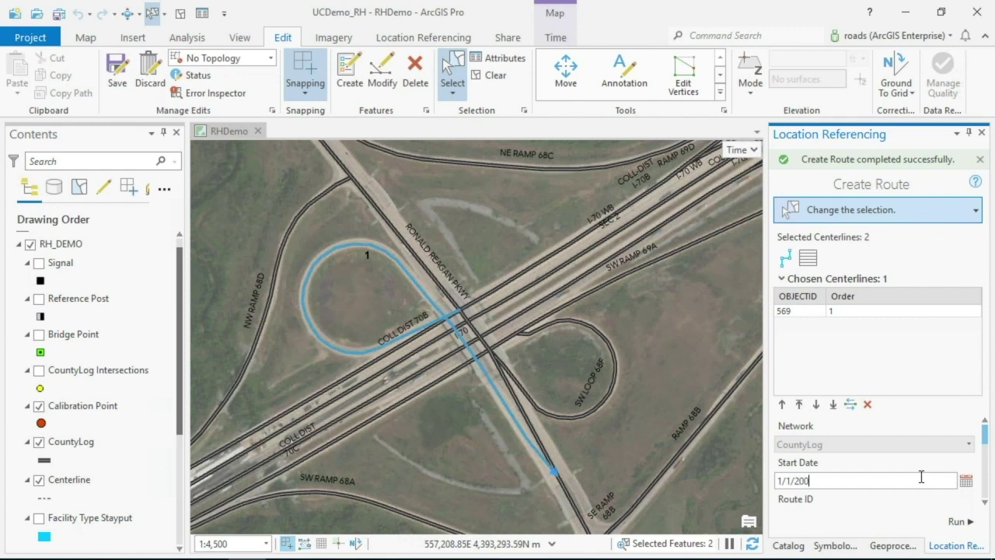
text(1/1/2000)
scroll(983, 447, down, 1)
scroll(981, 449, down, 1)
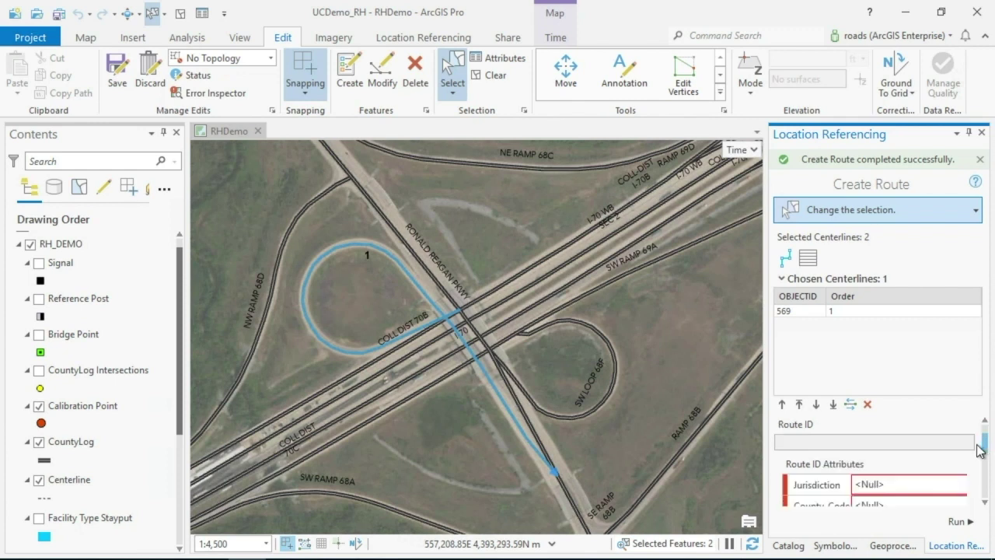
click(959, 490)
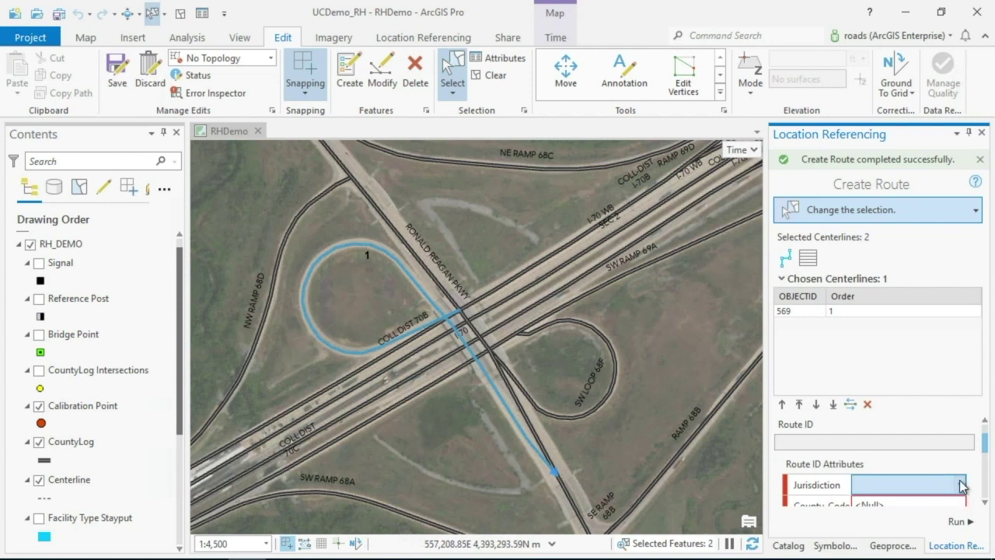
click(960, 487)
scroll(925, 405, down, 1)
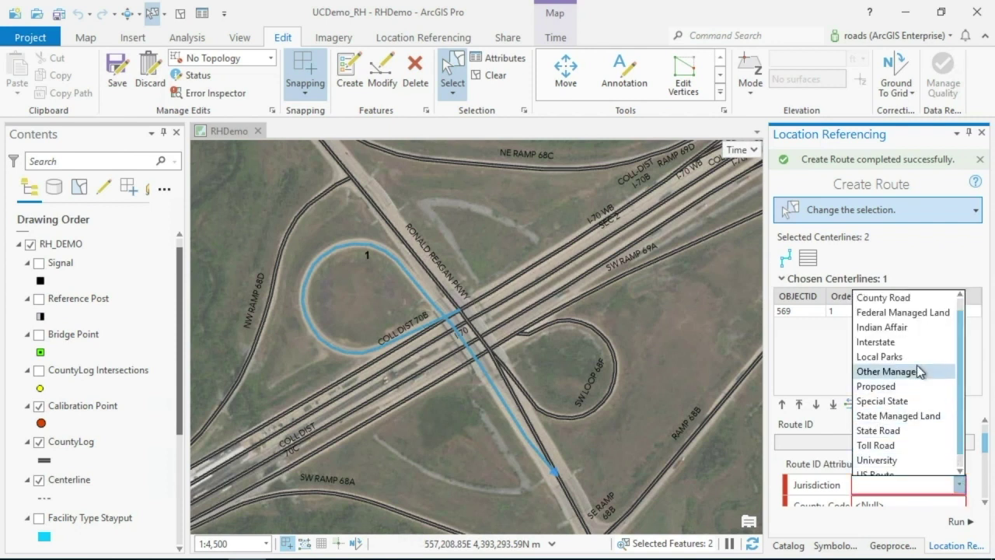
click(906, 342)
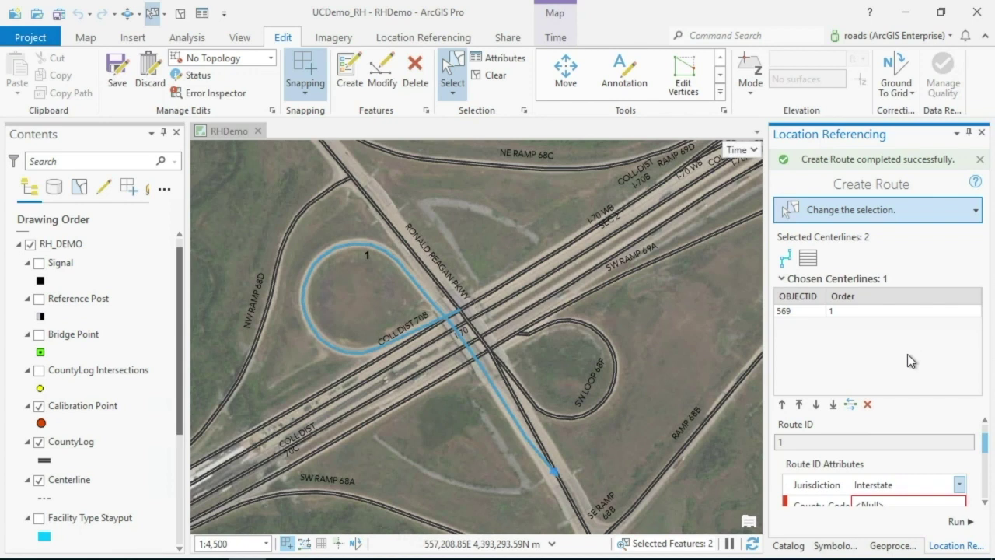
- Create the route as NW LOOP 68H with City_Code 0000, RTEL 0700, Ramp_Code 068H and Section_No 02
scroll(945, 461, down, 1)
click(948, 468)
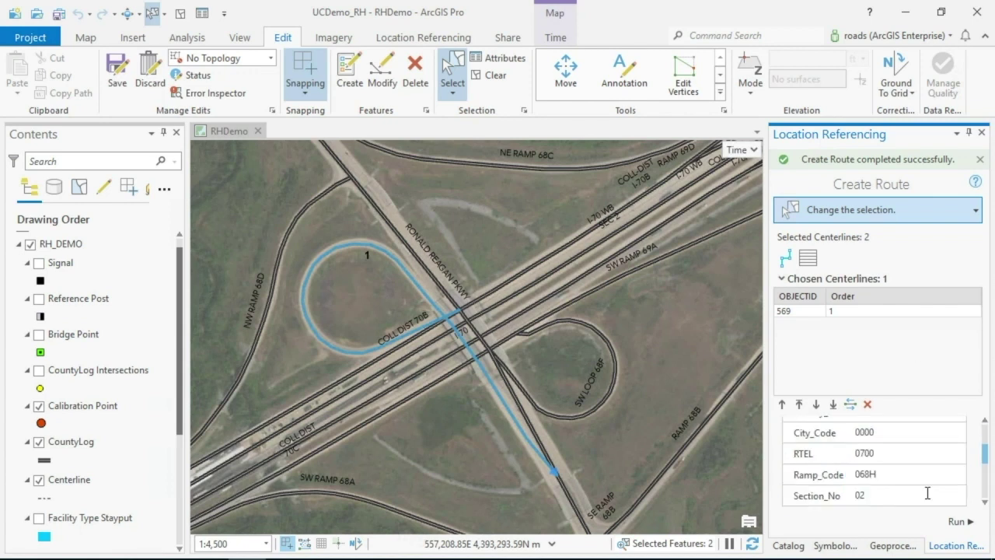
scroll(927, 493, down, 2)
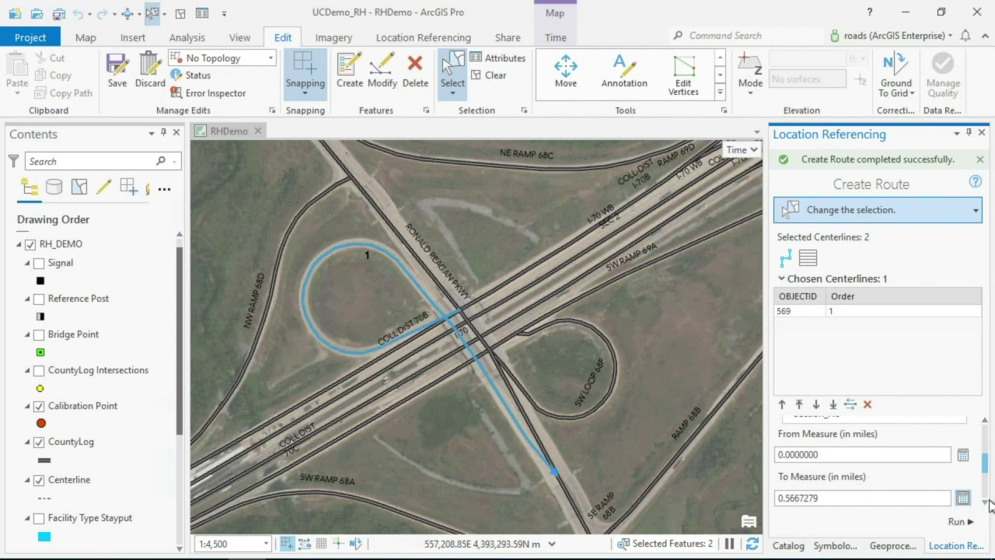
scroll(940, 479, down, 2)
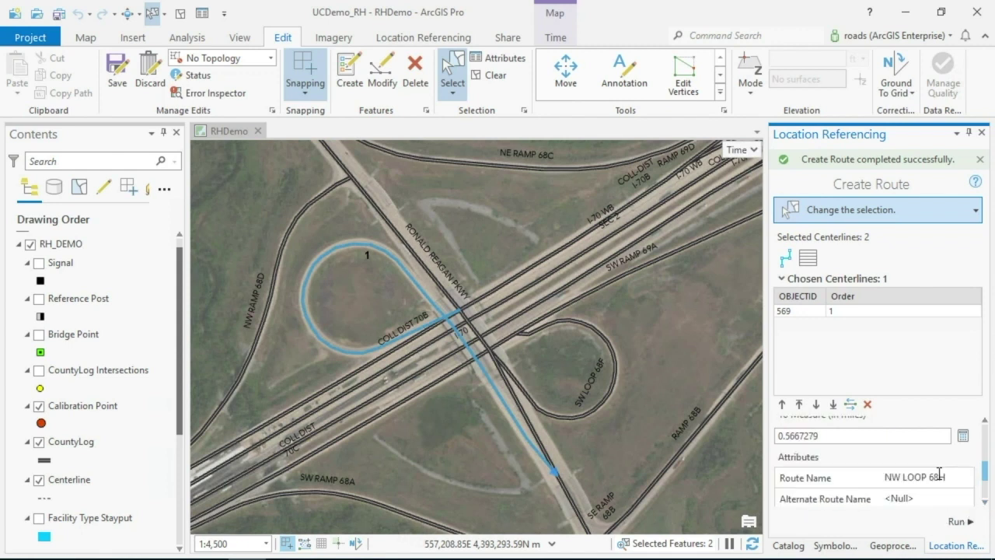
click(951, 524)
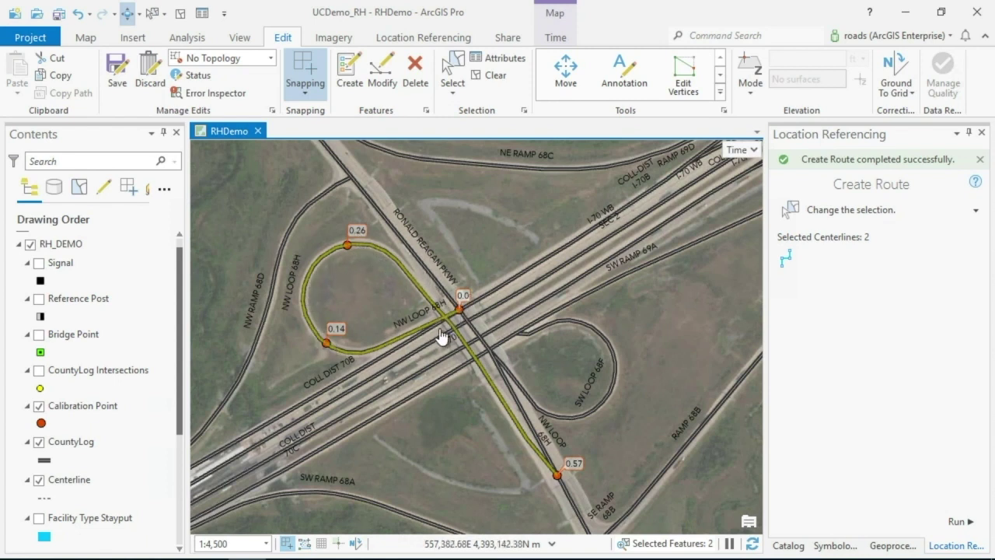
- Clear the centerline selection and discard all edits, removing the NW LOOP 68H route built from centerline 569
click(180, 17)
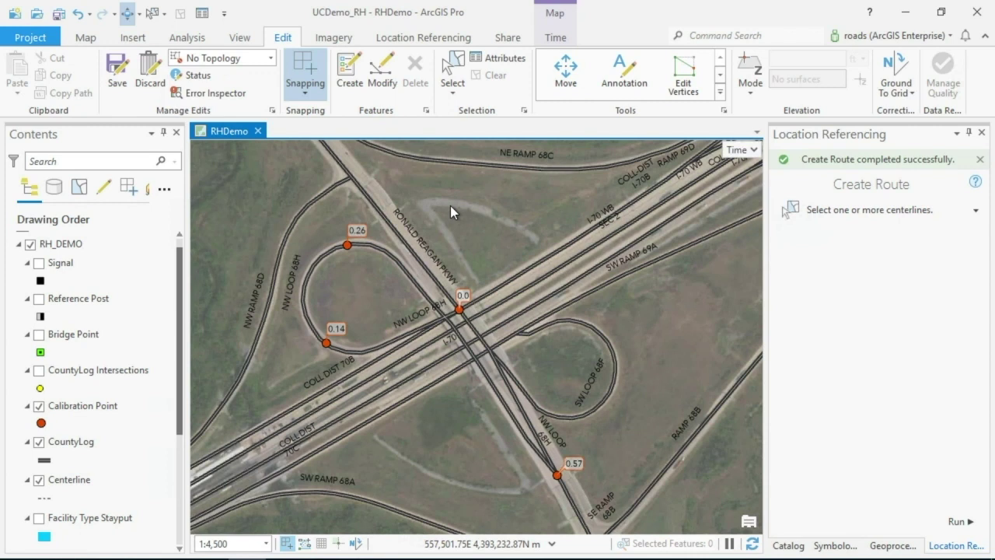
click(149, 68)
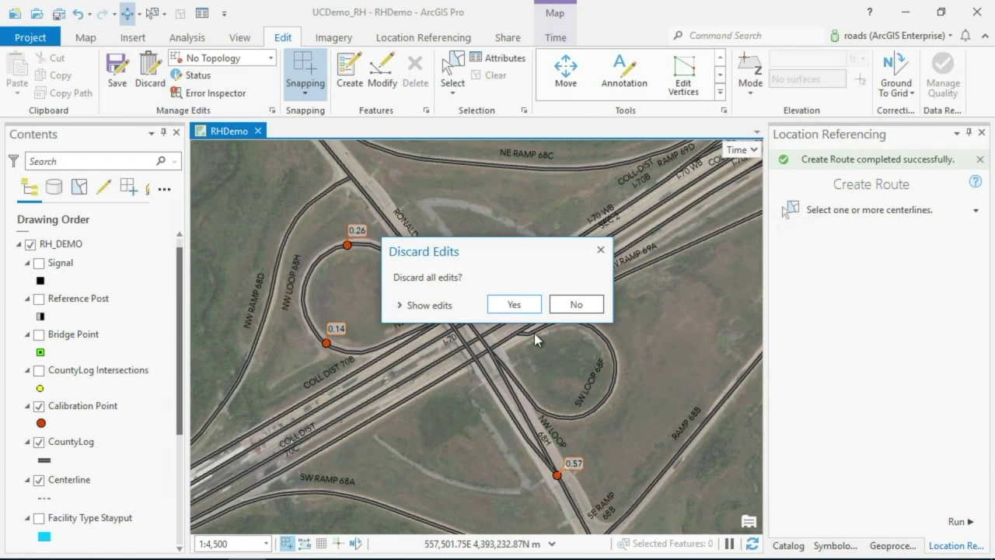
click(533, 304)
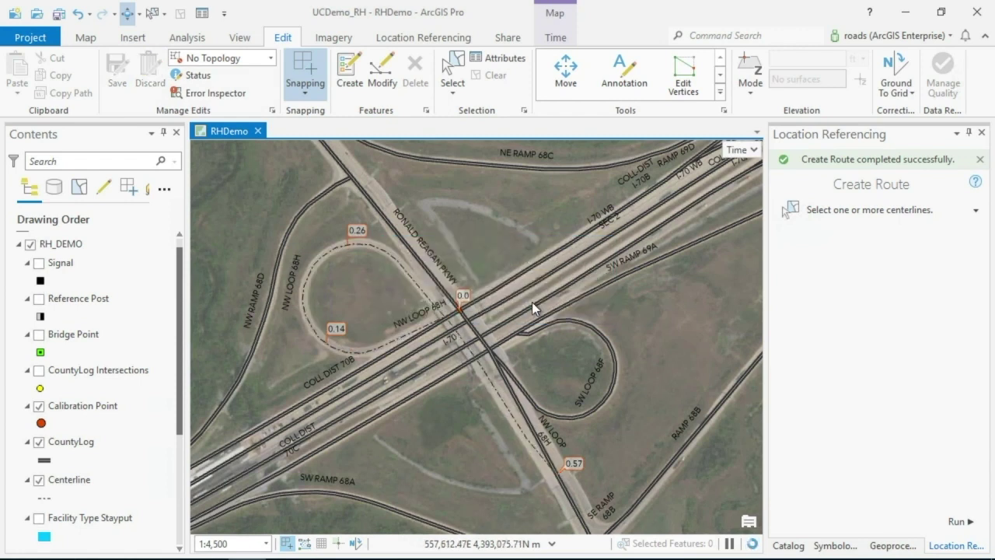
- Select both NW loop centerlines for a new route and remove 569, leaving only centerline 138082 chosen
click(817, 206)
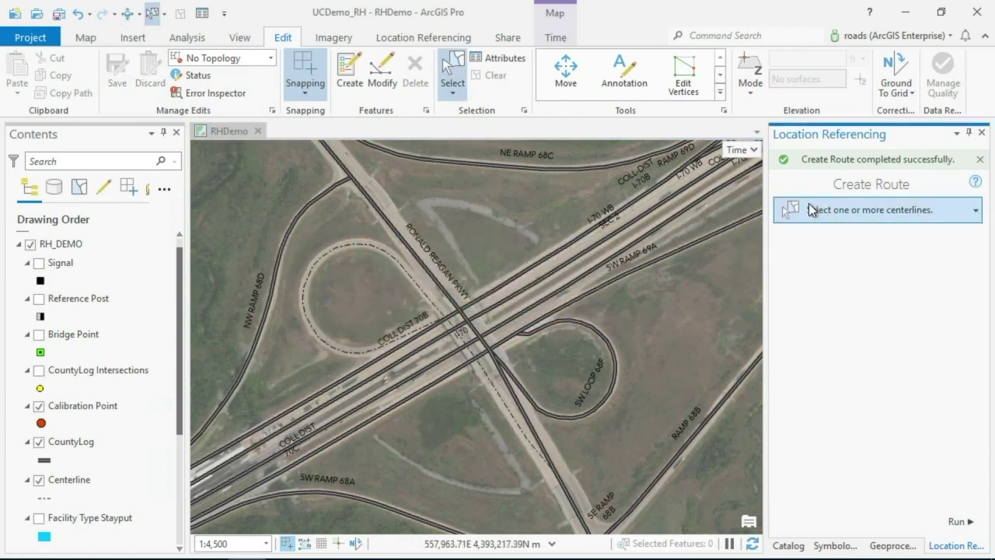
click(340, 250)
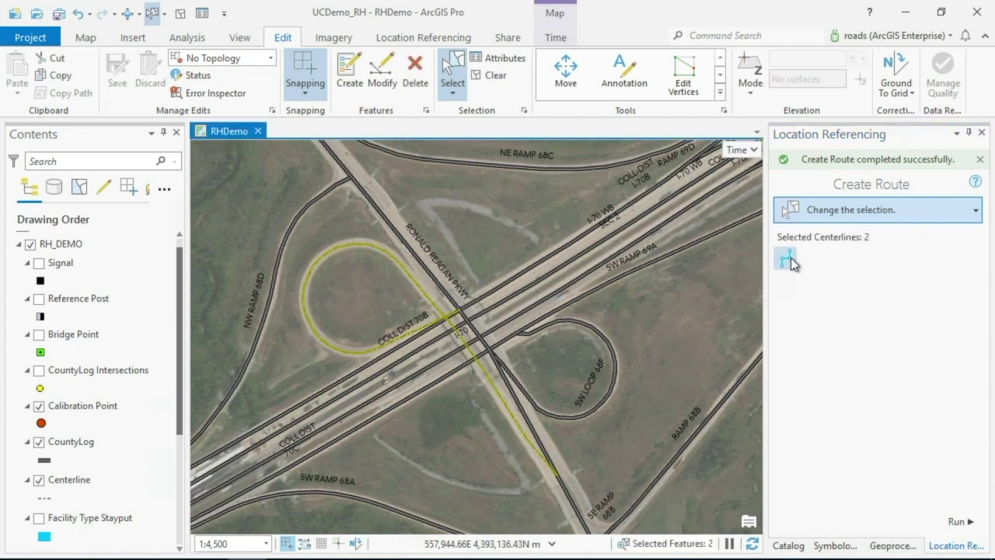
click(788, 259)
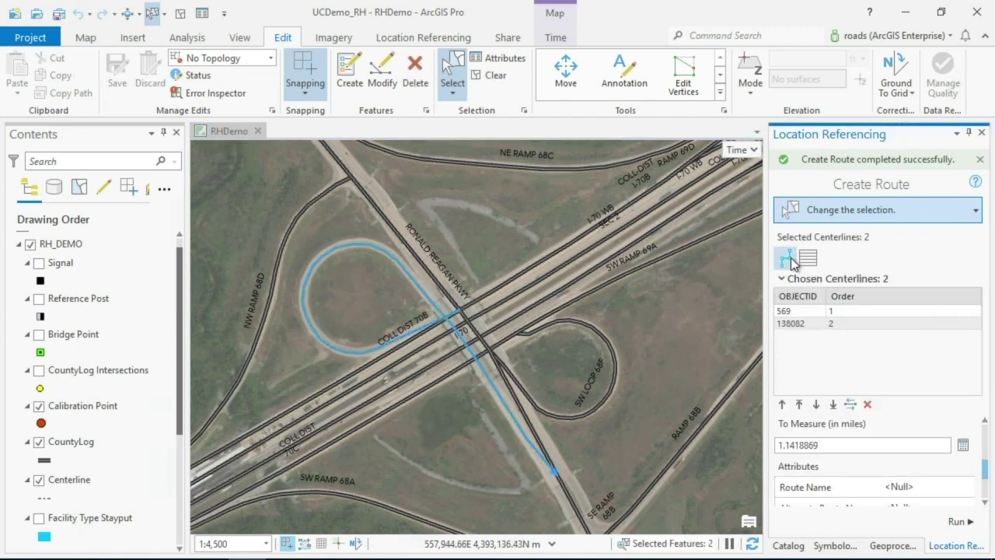
click(859, 311)
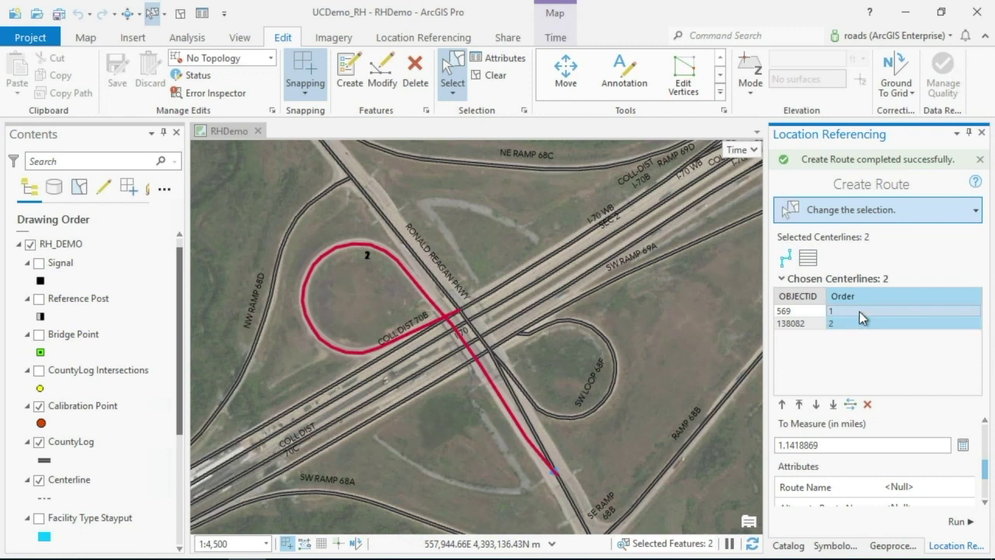
click(869, 405)
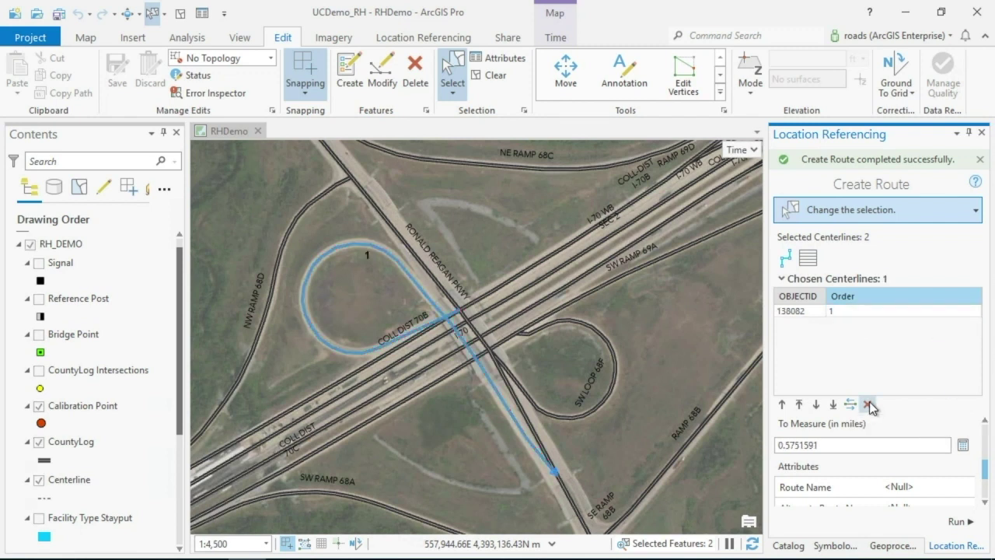
- Create the NW LOOP 68H route from centerline 138082 and clear the centerline selection
scroll(985, 456, down, 3)
scroll(988, 465, up, 4)
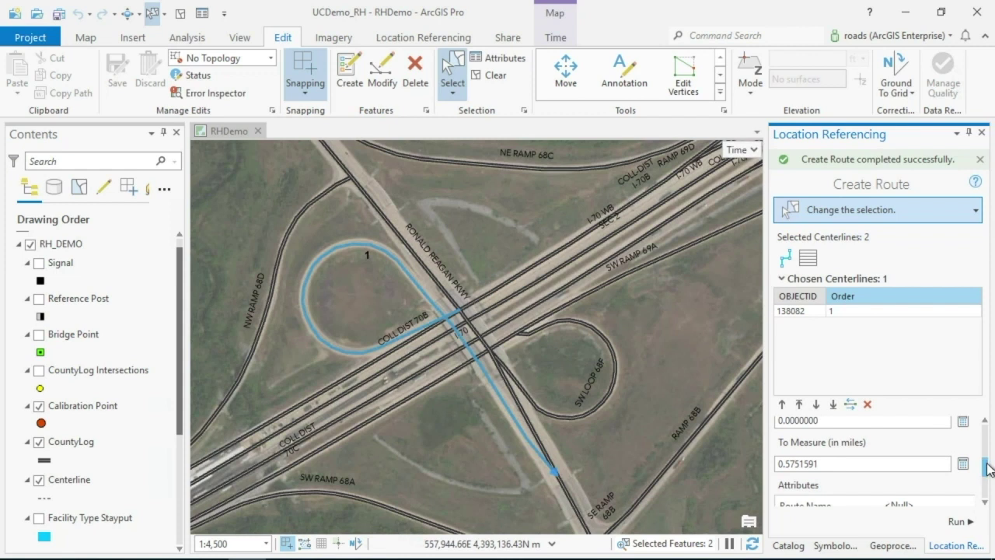
scroll(988, 468, down, 1)
click(960, 522)
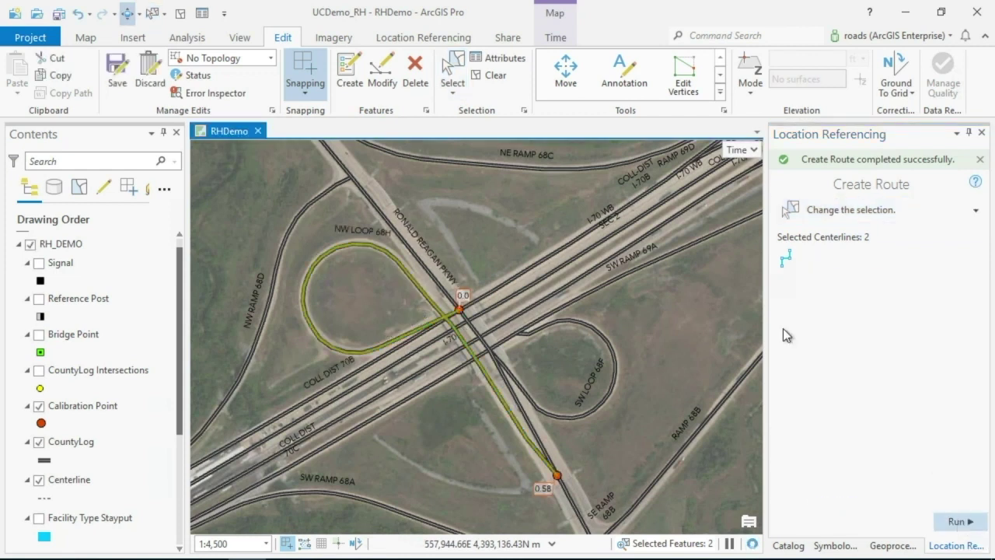
click(180, 14)
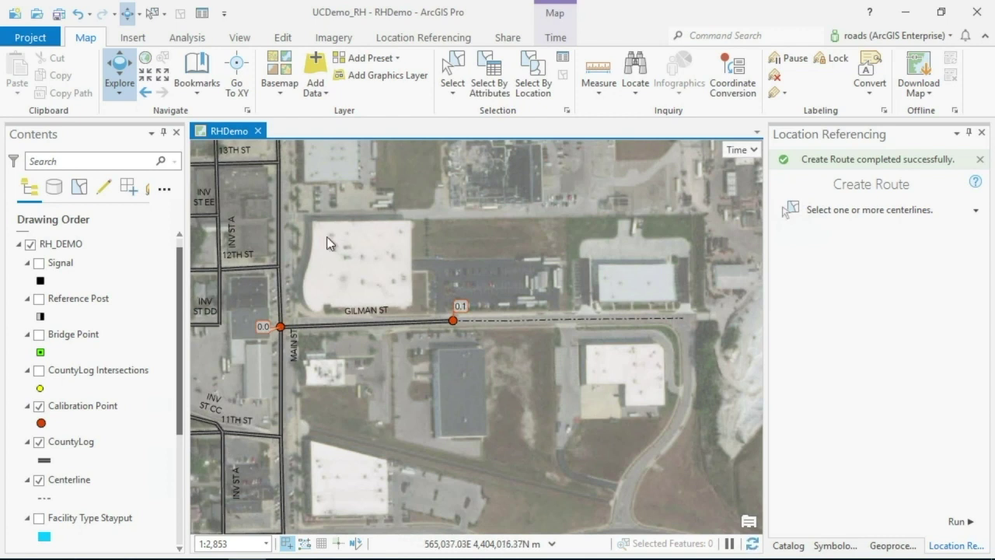
- Start extending a route with the unassigned centerline east of Gilman St as the chosen centerline, effective 1/1/2010
click(412, 37)
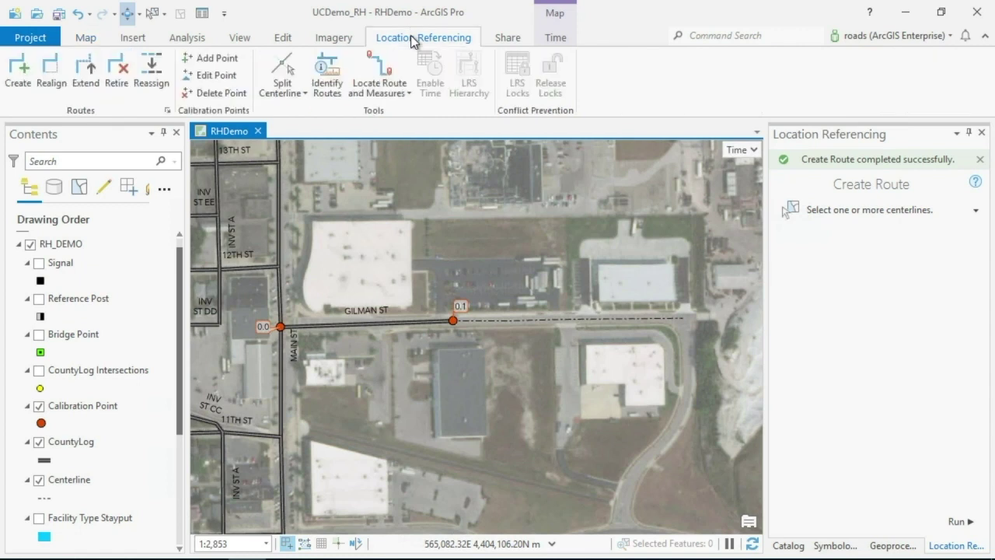
click(87, 77)
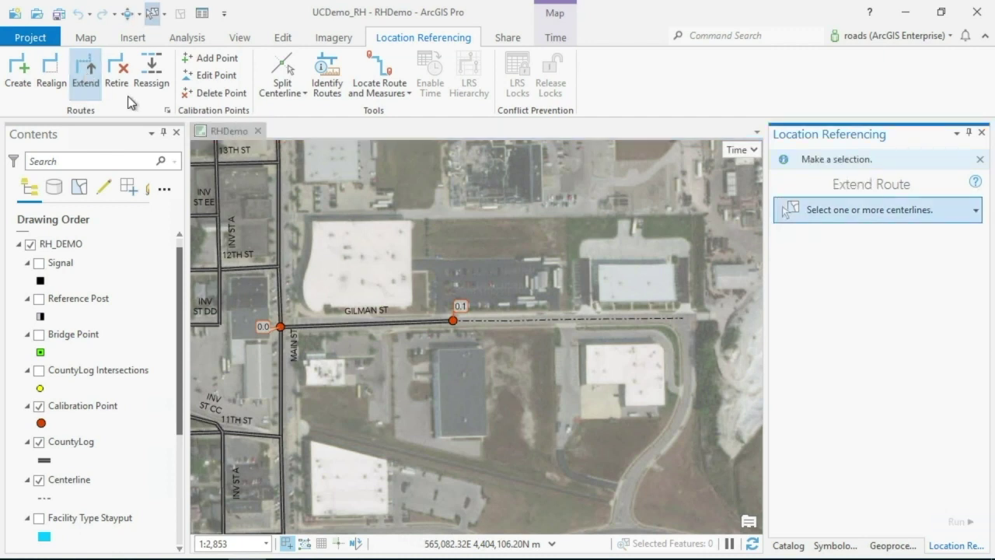
drag(708, 294, 625, 342)
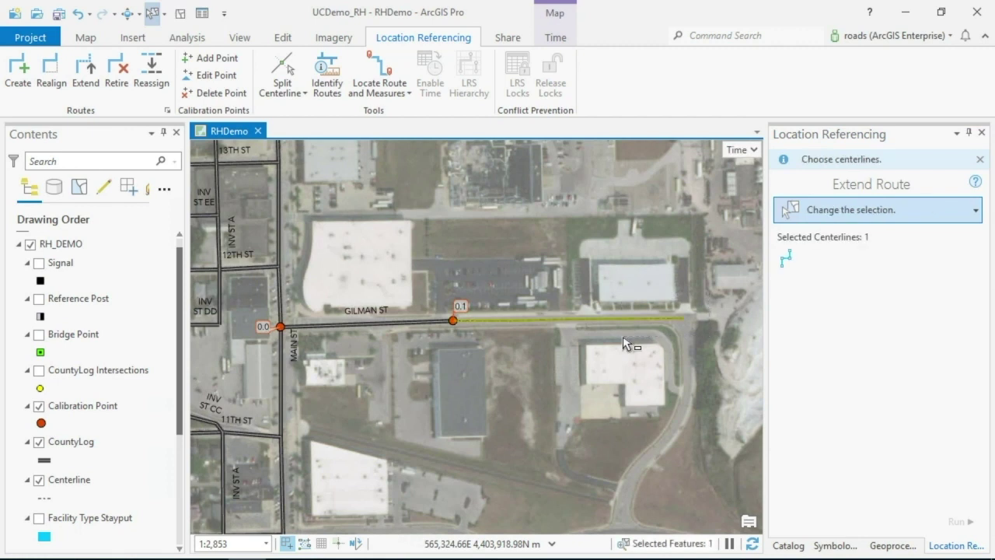
click(794, 257)
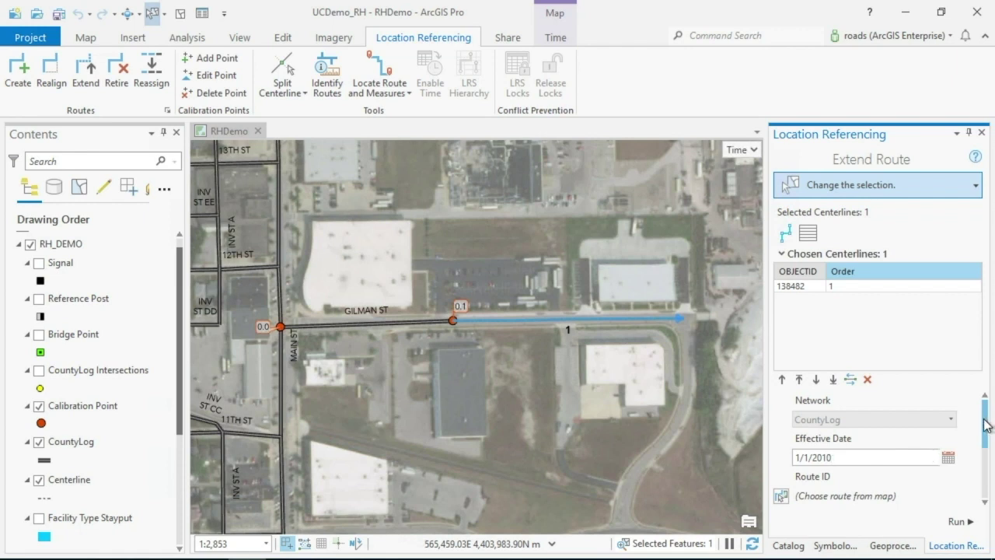
- Choose Gilman St as the route, extend it along the chosen centerline with the calculated measures, and clear the centerline selection
drag(986, 421, 989, 450)
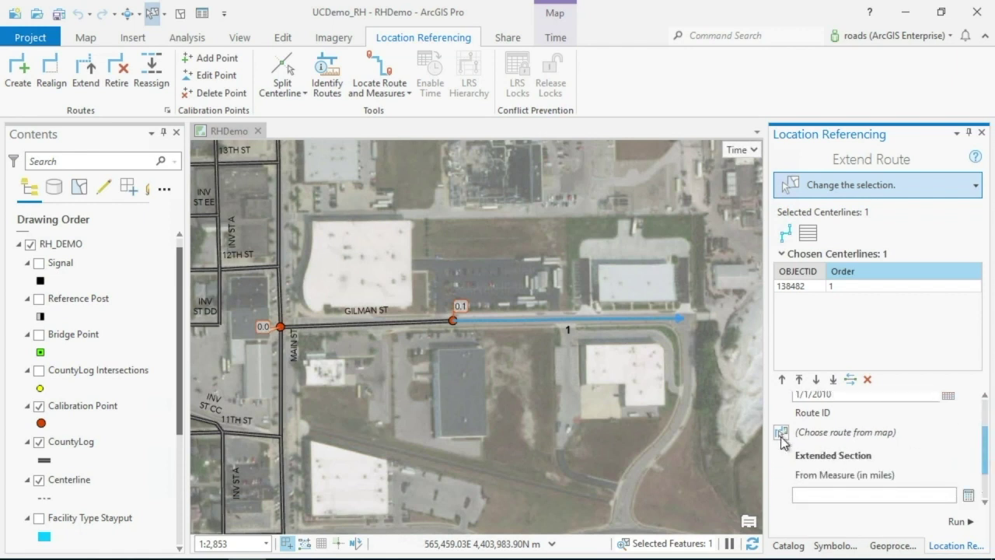
click(780, 432)
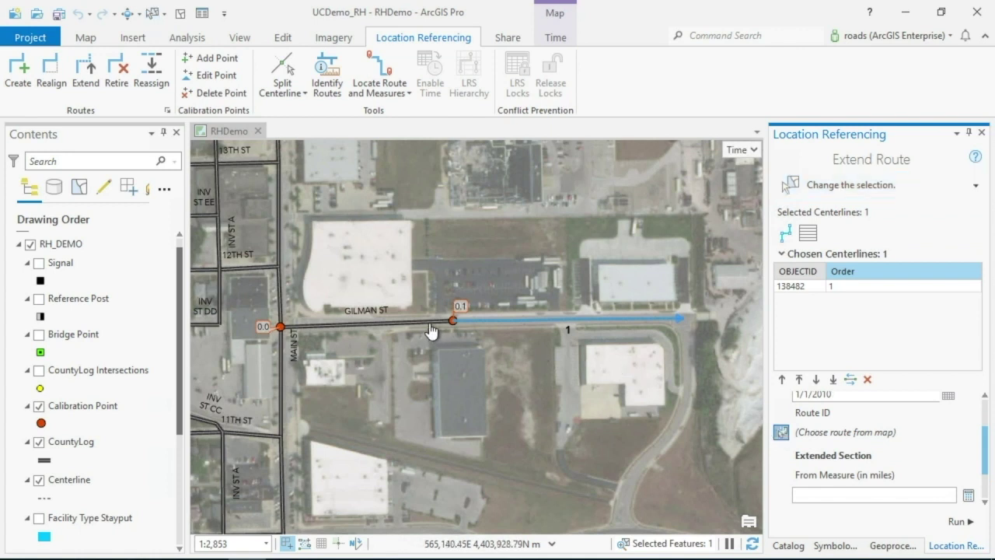
click(431, 331)
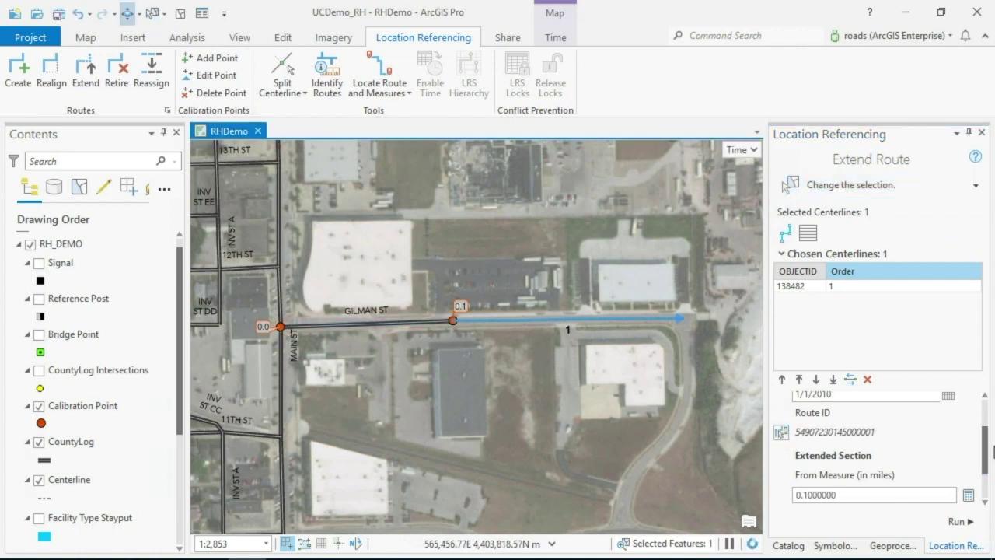
drag(991, 449, 991, 465)
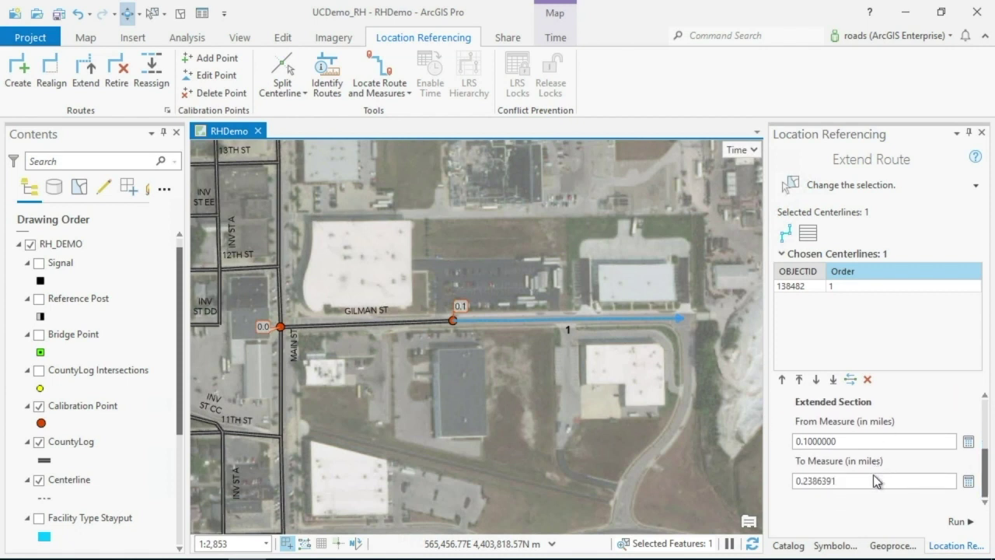
drag(987, 469, 990, 478)
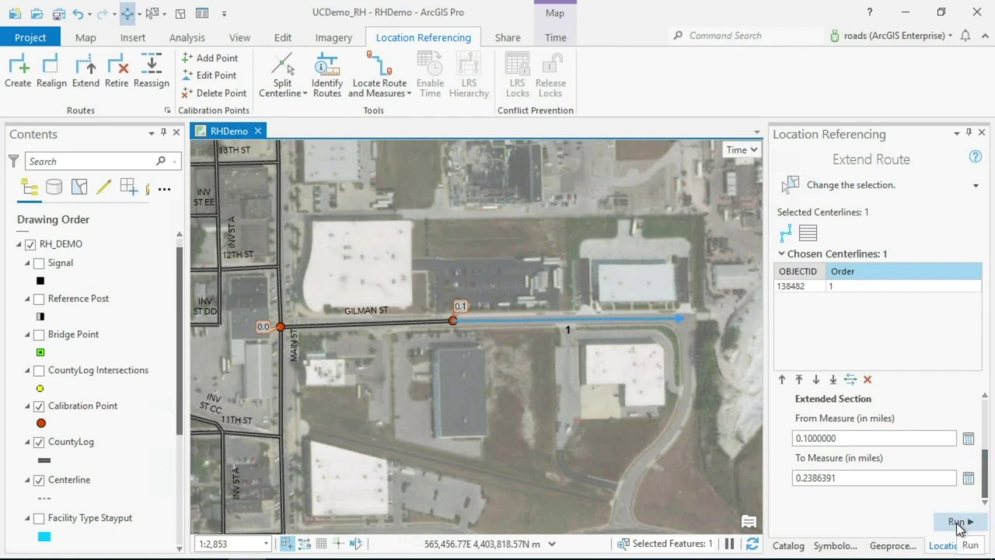
click(957, 522)
click(958, 523)
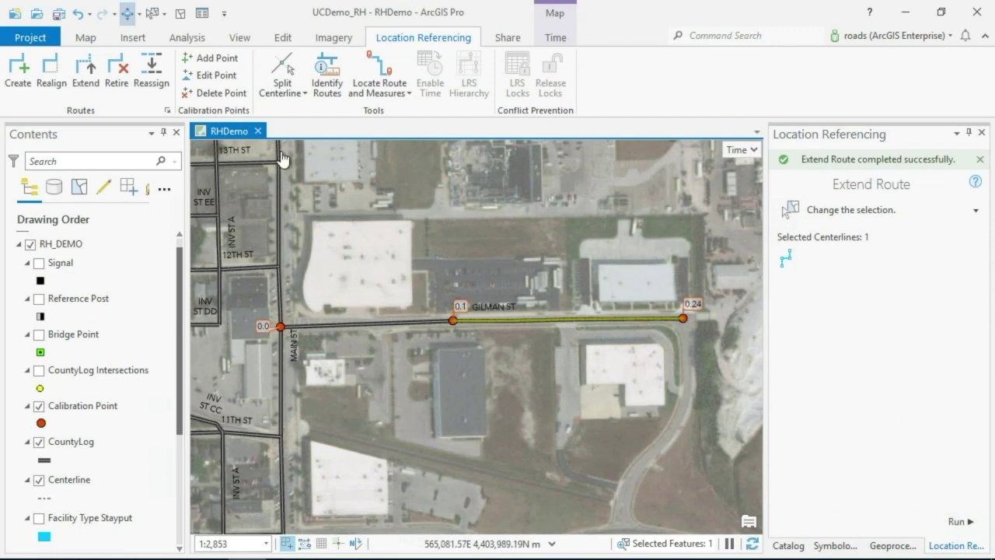
click(184, 16)
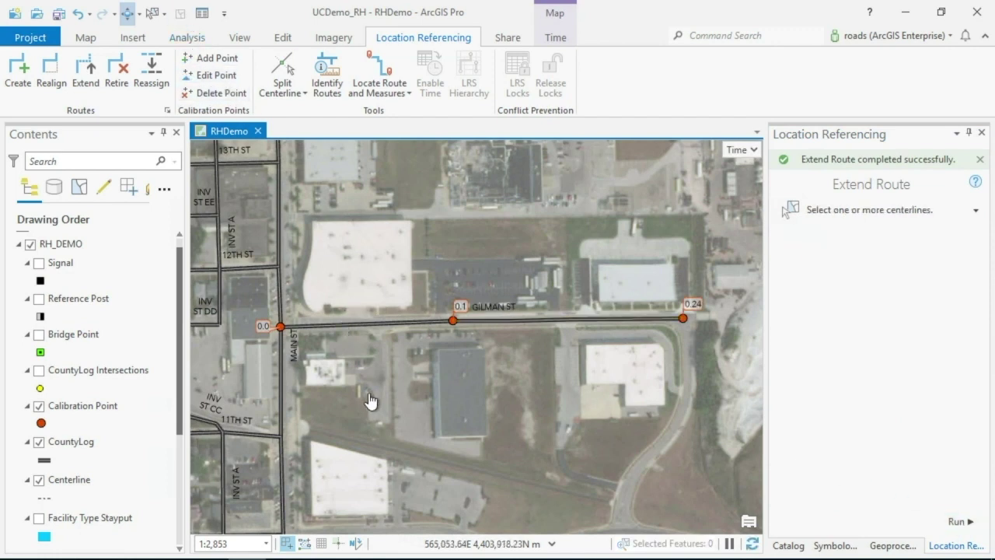
- Move the map time back to 7/21/2001 to examine the Gilman St route before its extension
click(754, 150)
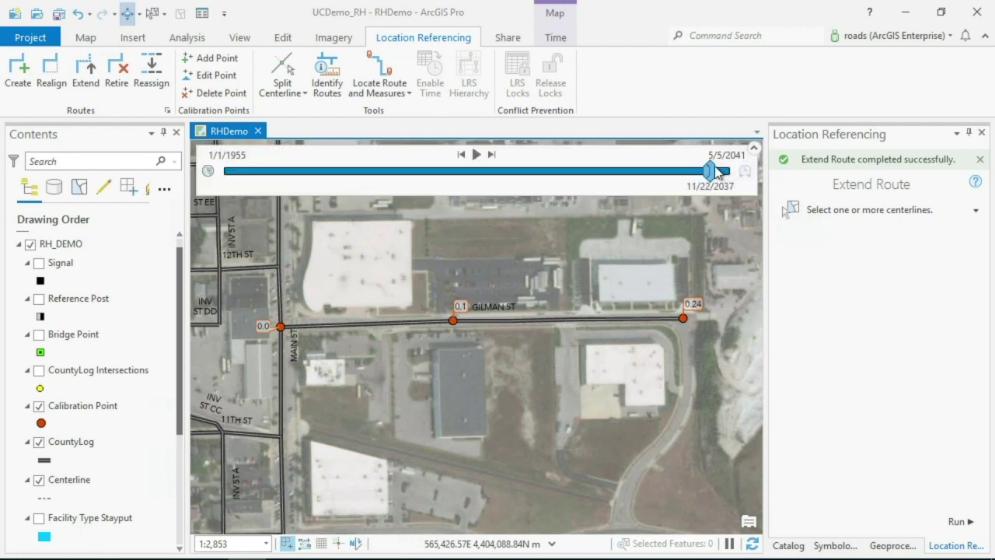
drag(713, 173, 499, 175)
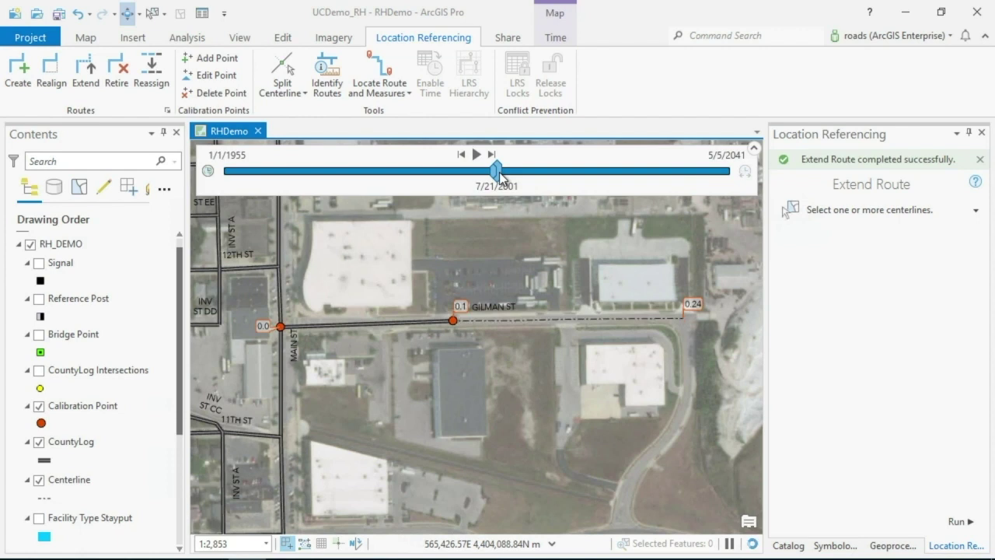
- Hide the World Imagery layer and go to the Retire bookmark
drag(179, 431, 178, 544)
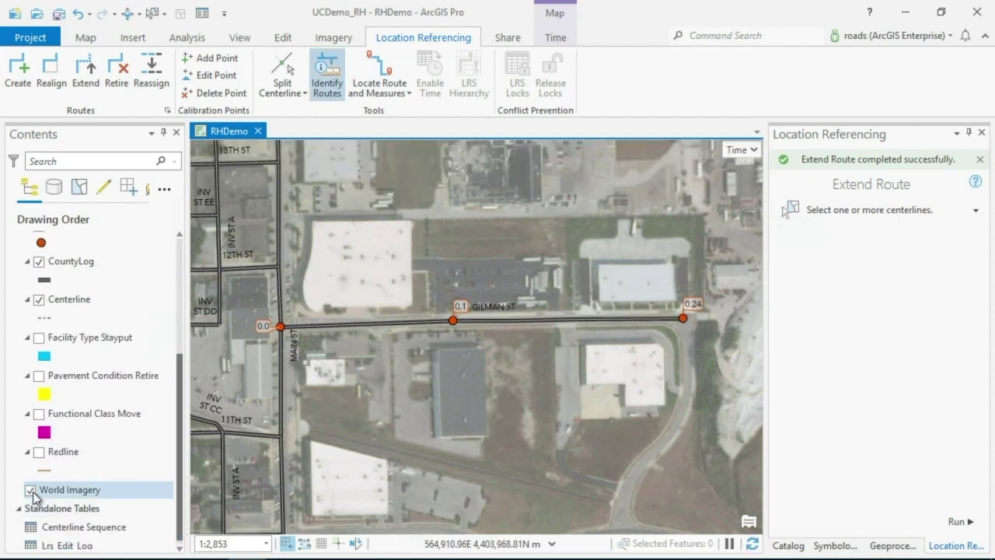
click(30, 489)
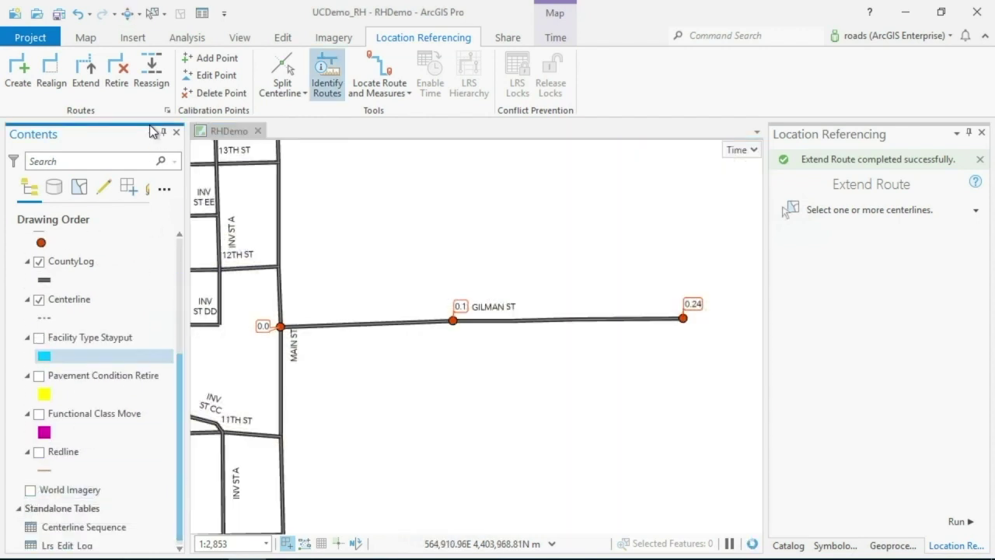
click(85, 38)
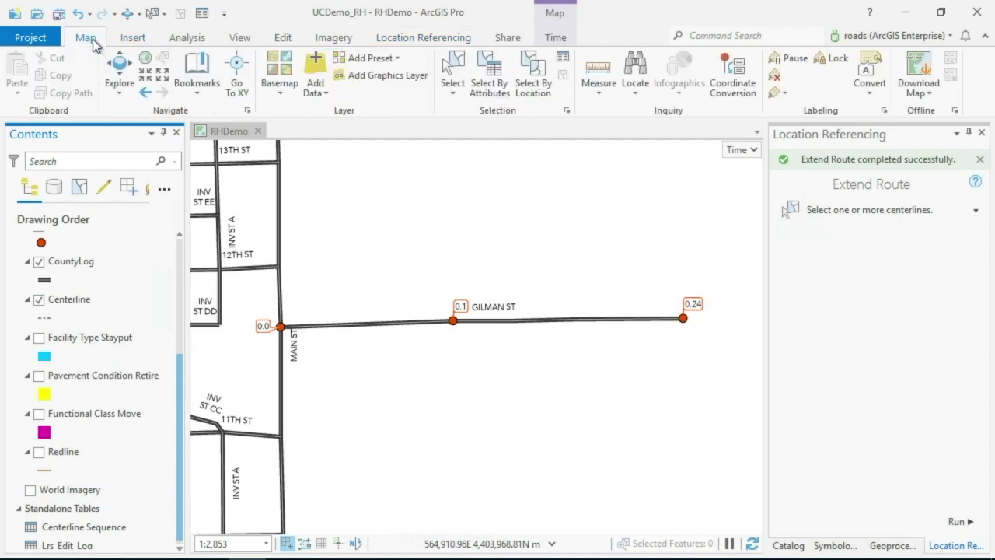
click(199, 95)
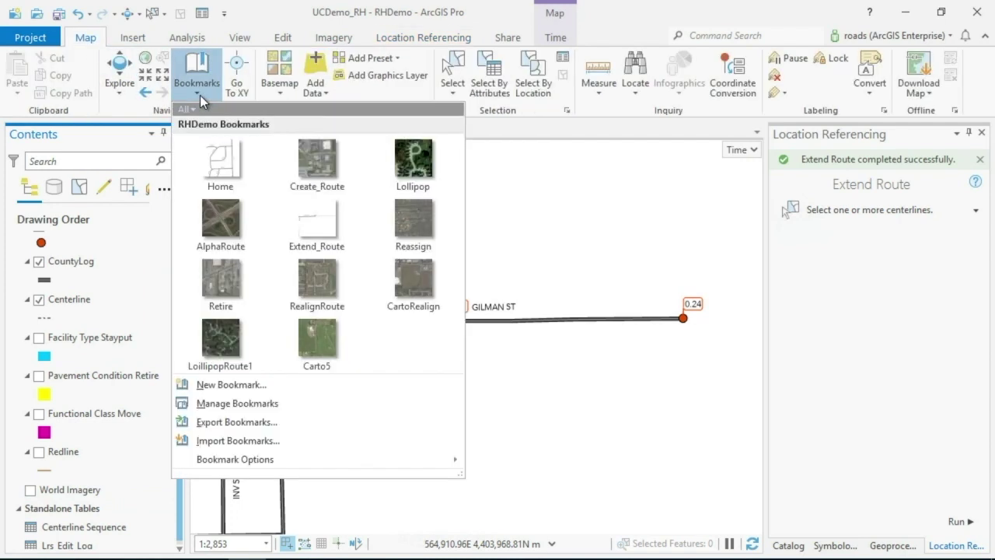
click(223, 286)
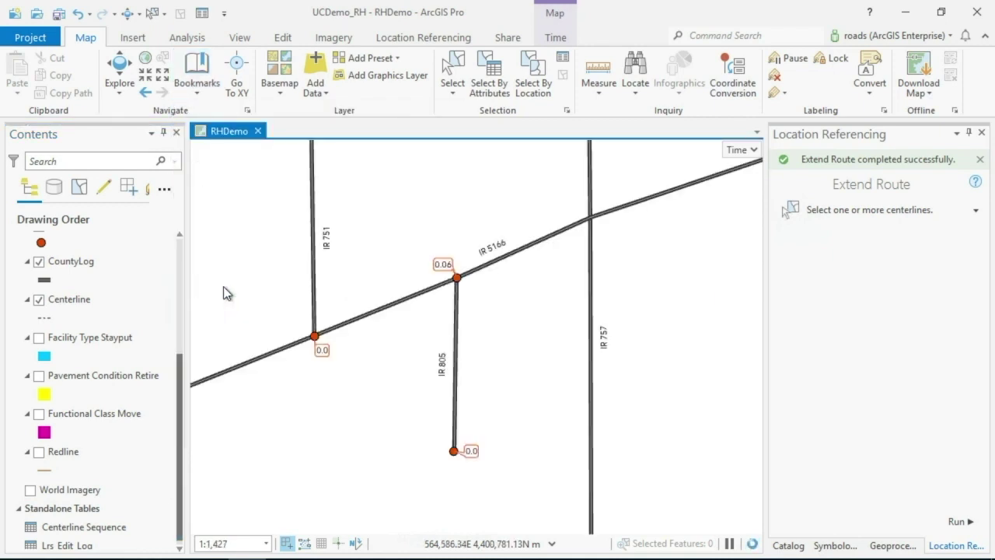
- Start retiring a route with retire date 1/1/2010 and pick IR 805 on the map as the route
click(403, 39)
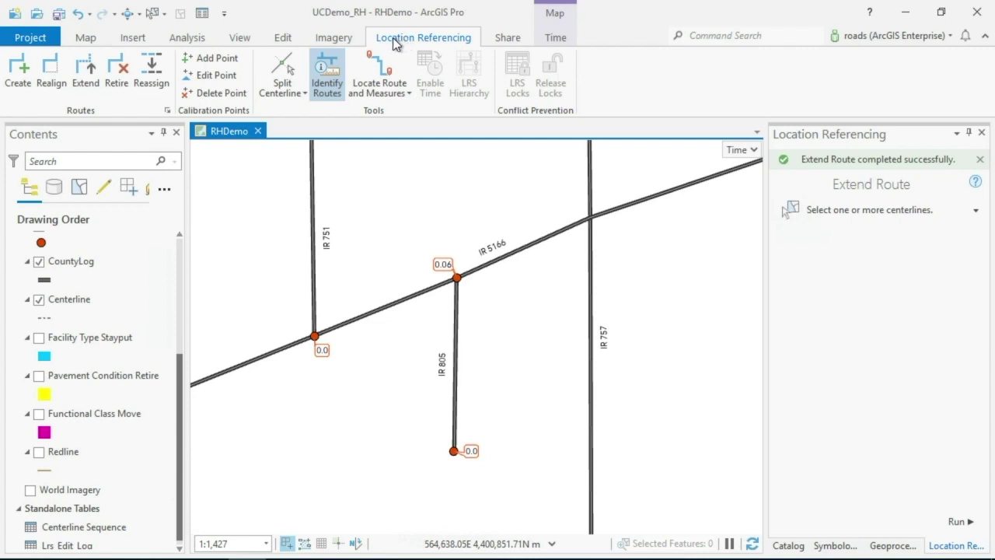
click(117, 82)
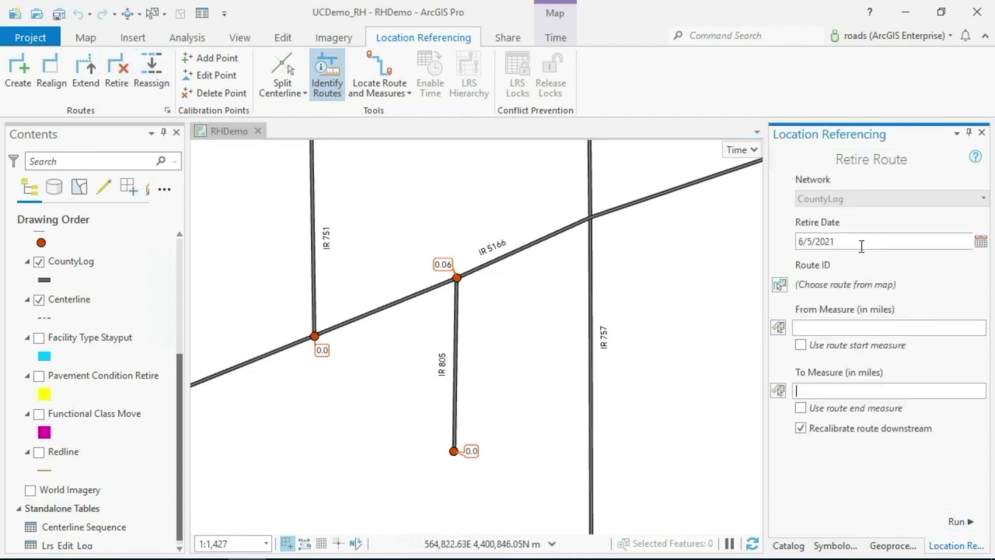
drag(862, 242, 794, 245)
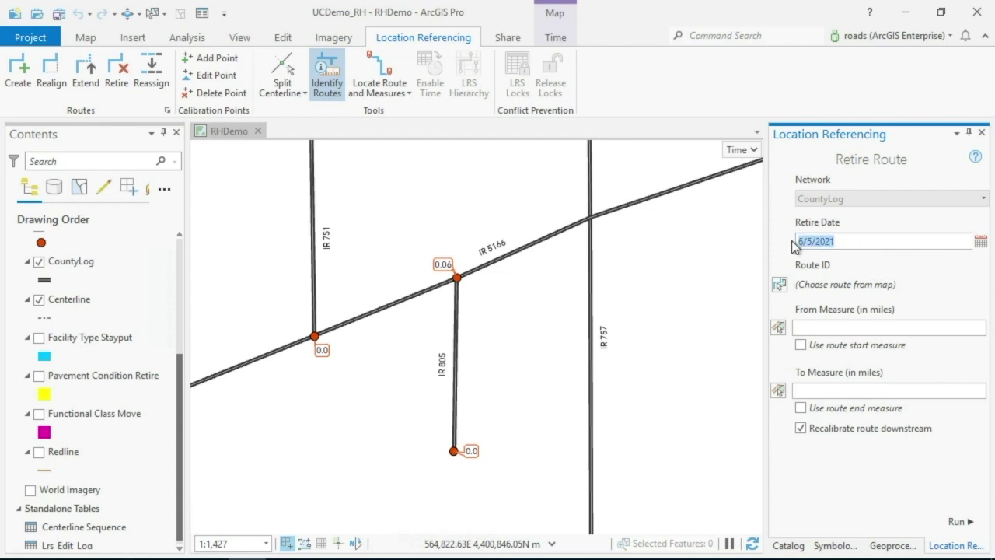
text(1)
click(776, 286)
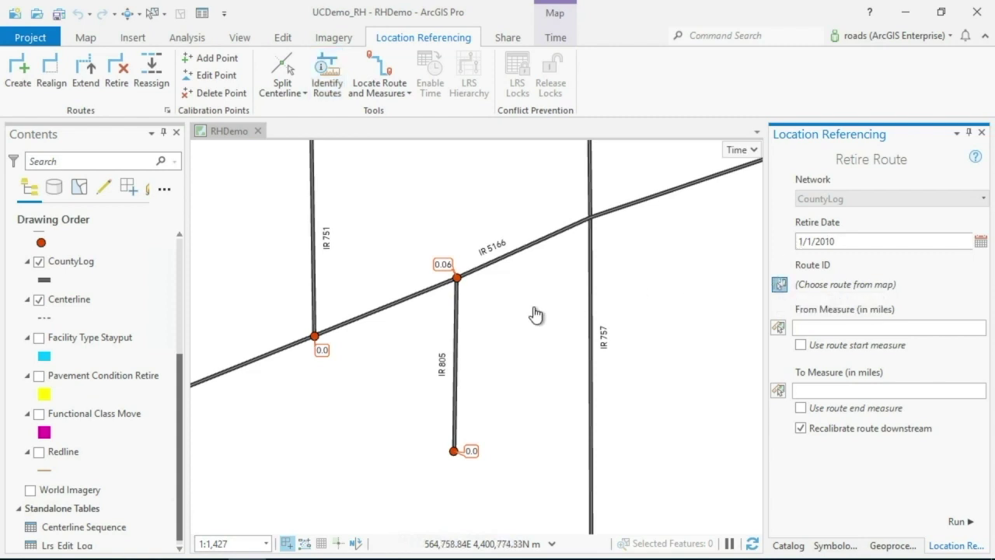
click(457, 327)
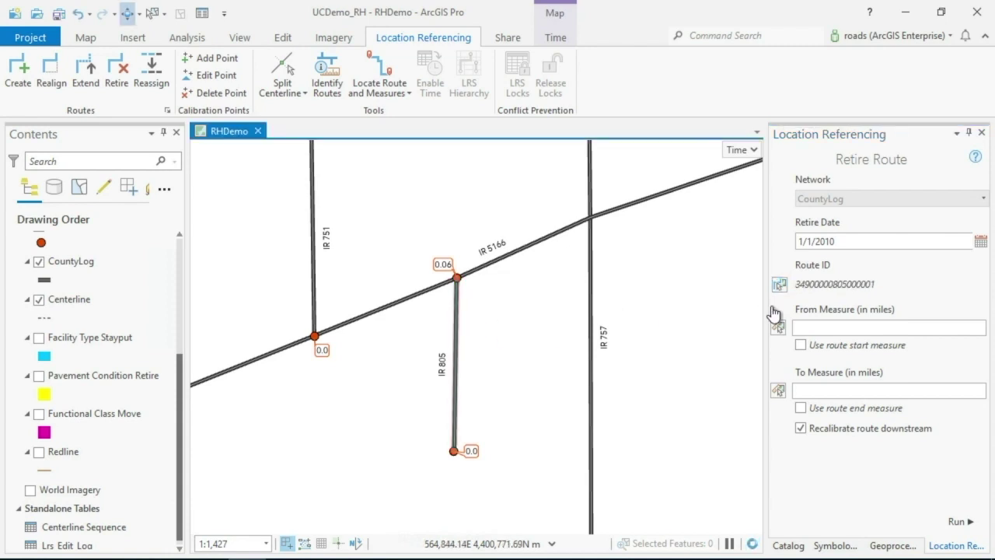
- Retire the whole IR 805 route using its route start and end measures, with downstream recalibration kept on
click(801, 345)
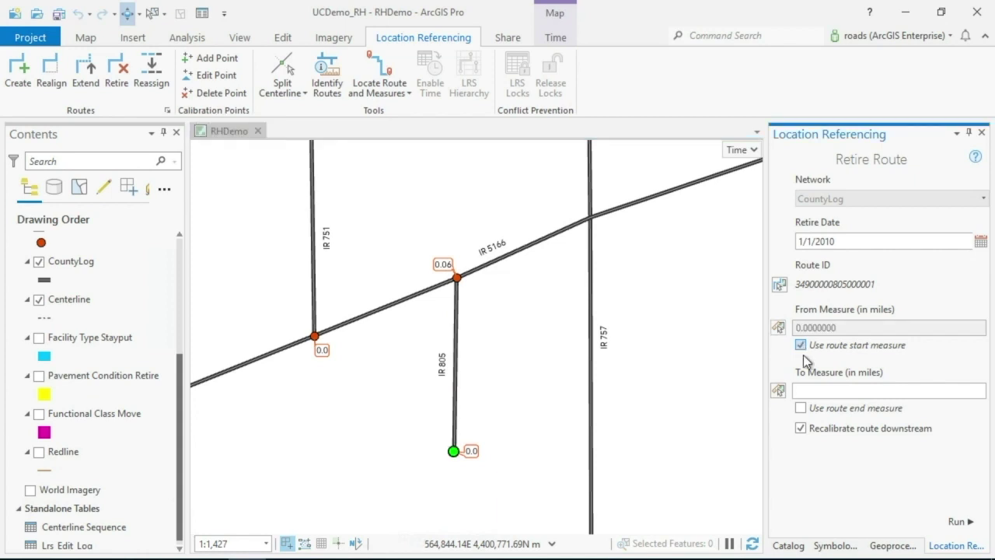
click(801, 408)
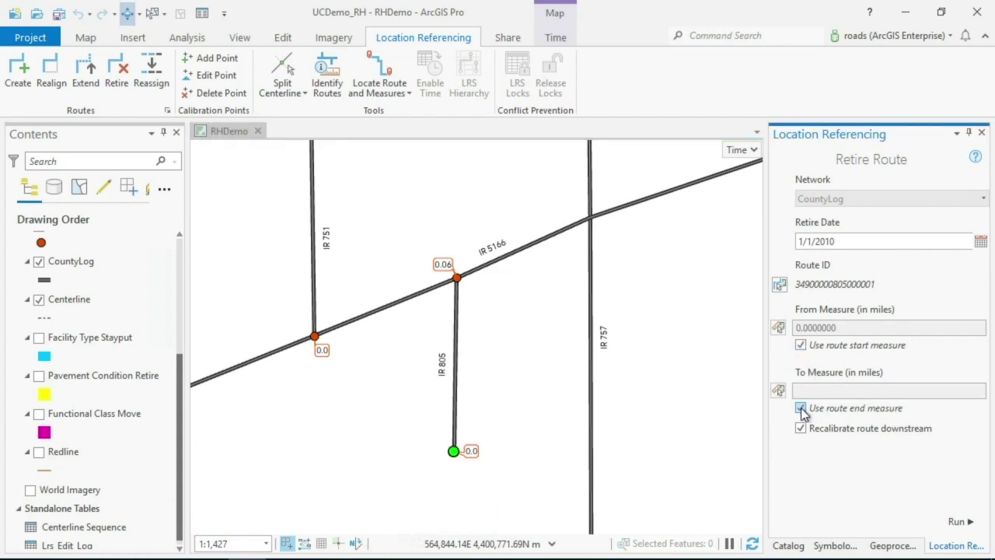
click(961, 526)
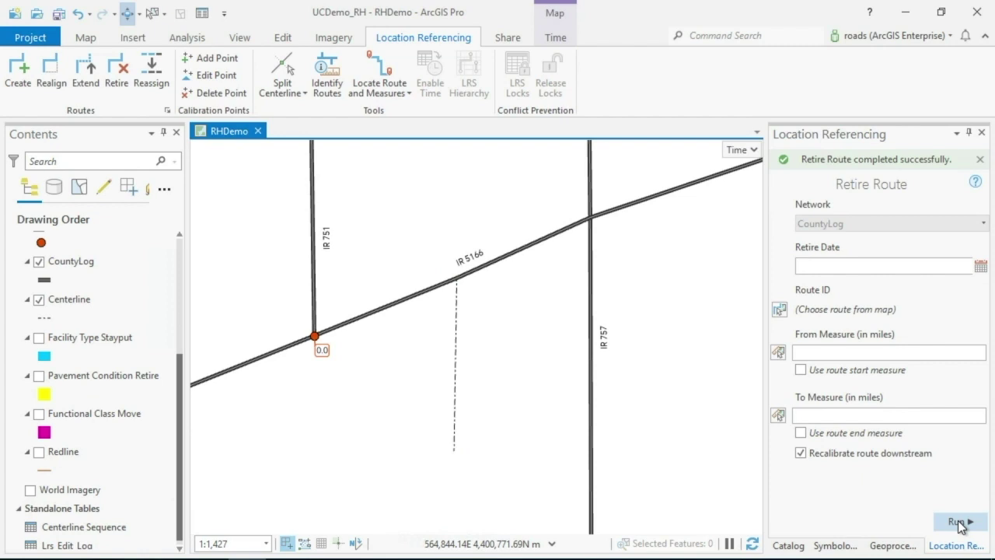
- Move the map time back to 11/3/1984 to examine IR 805 before its retirement
click(735, 150)
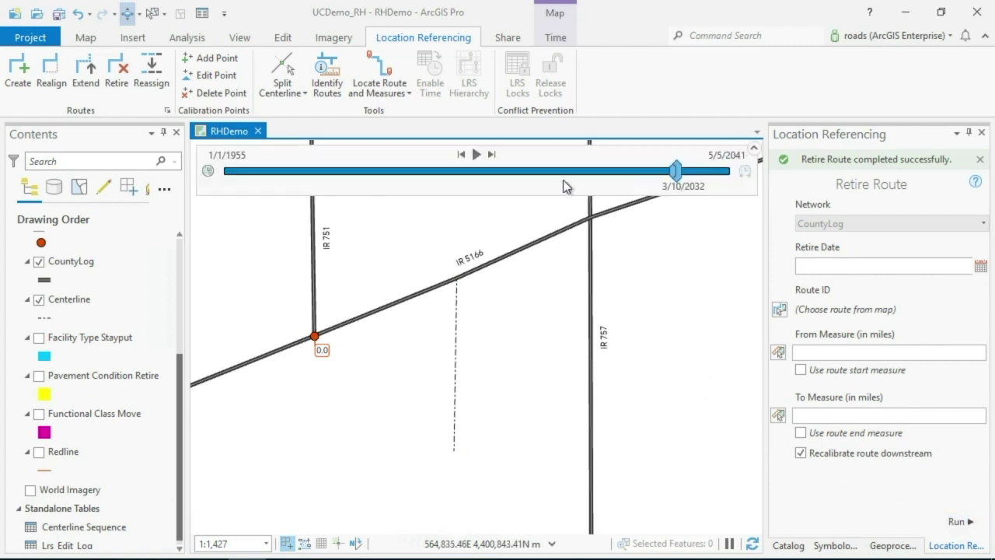
click(399, 171)
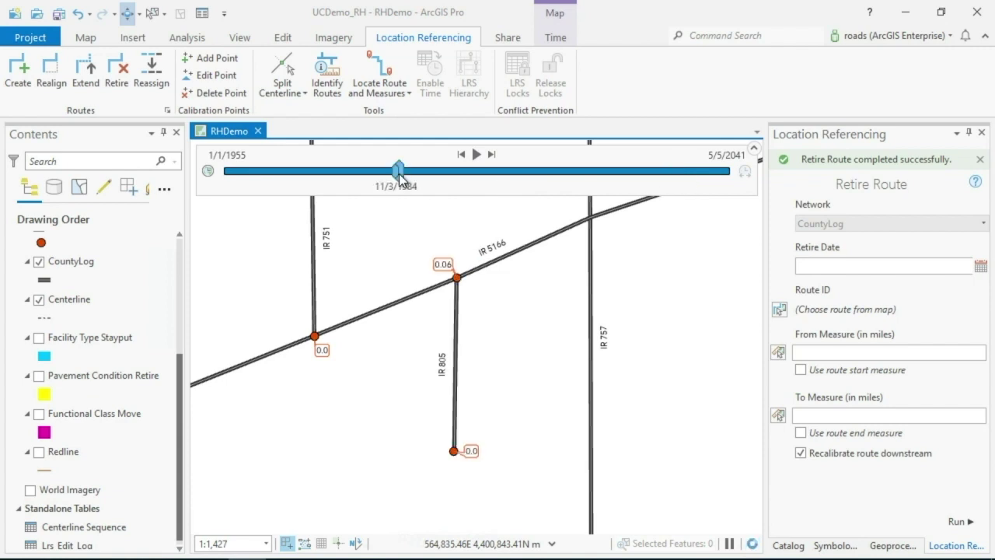
- Go to the Reassign bookmark on the map
click(83, 39)
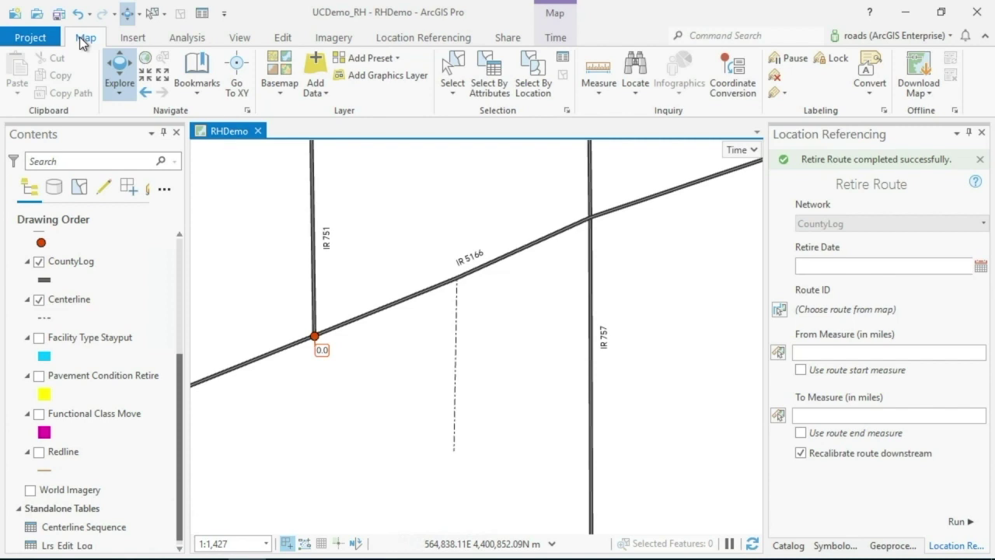
click(205, 90)
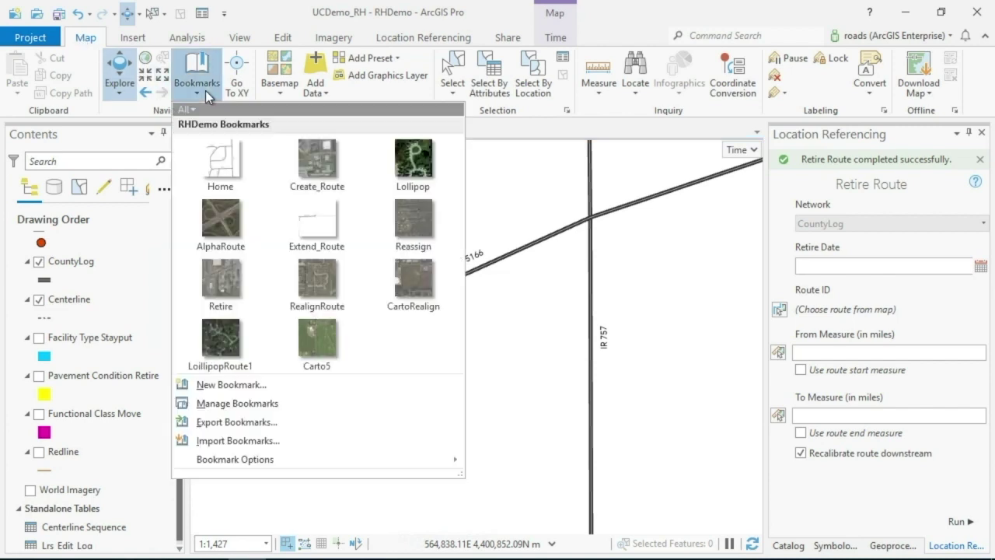
click(418, 221)
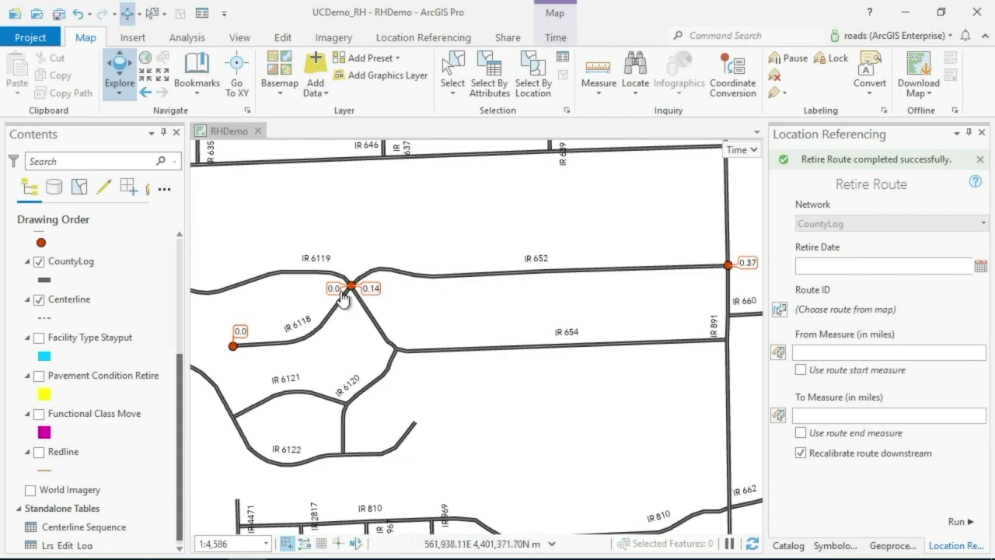
- Start a route reassignment effective 1/1/2020 with IR 6118 as the source route, using its route start and end measures
click(423, 40)
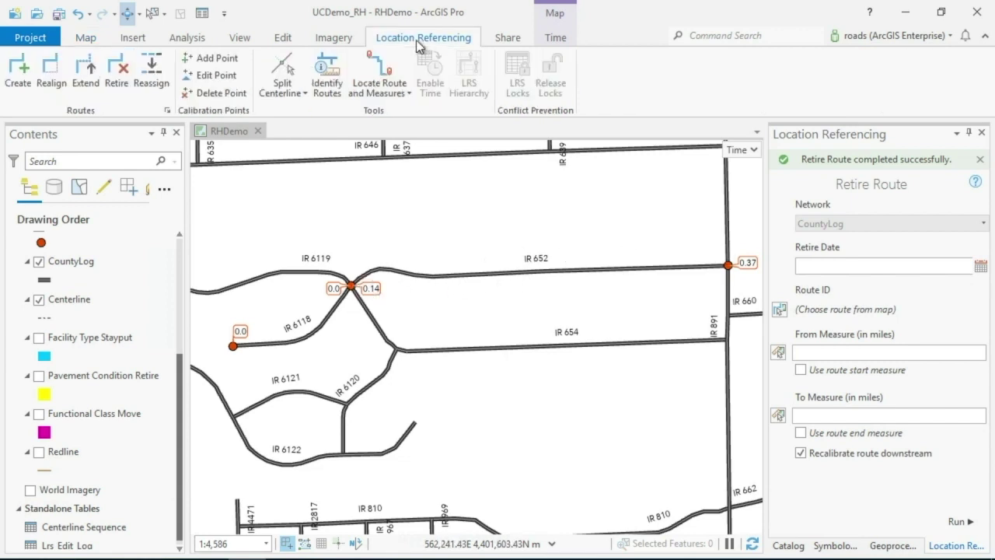
click(154, 76)
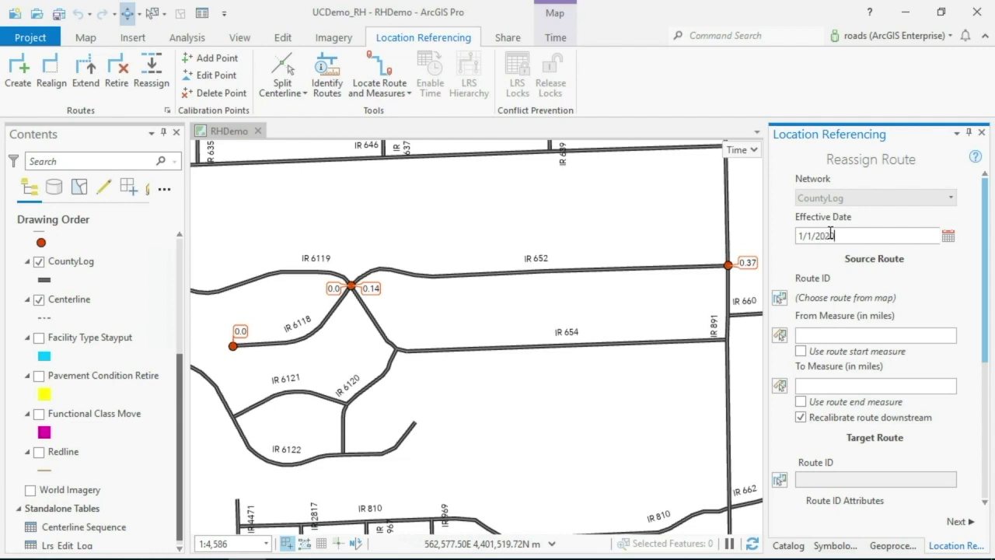
click(779, 299)
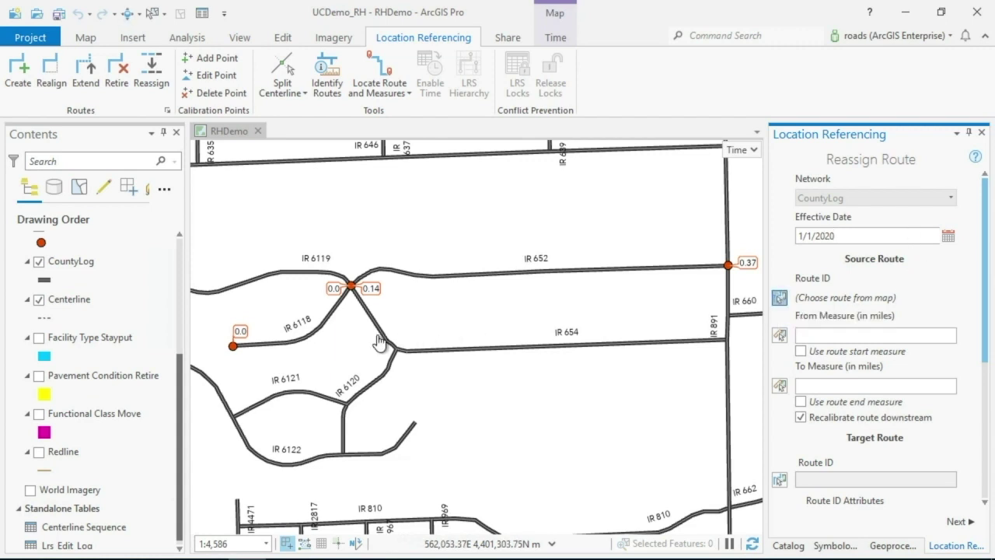
click(322, 336)
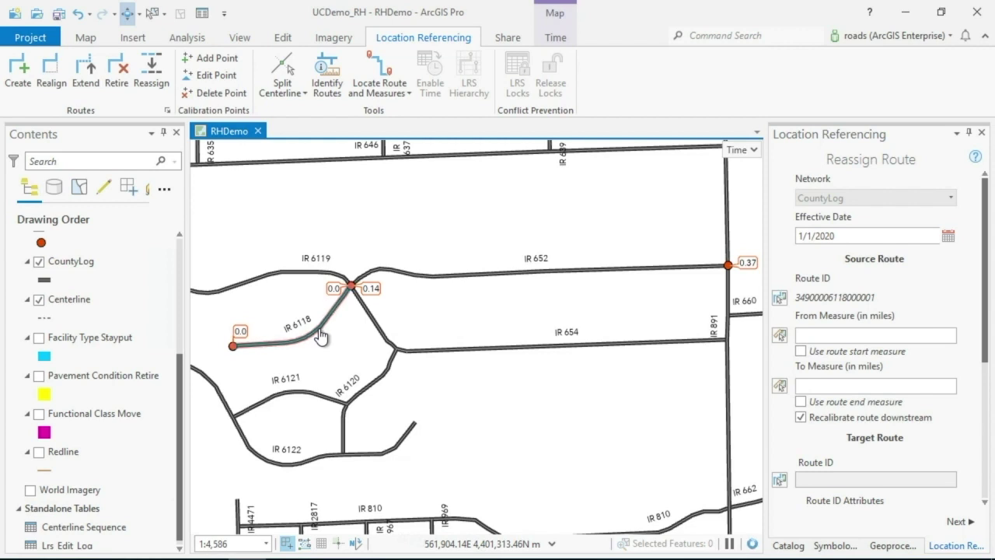
click(802, 352)
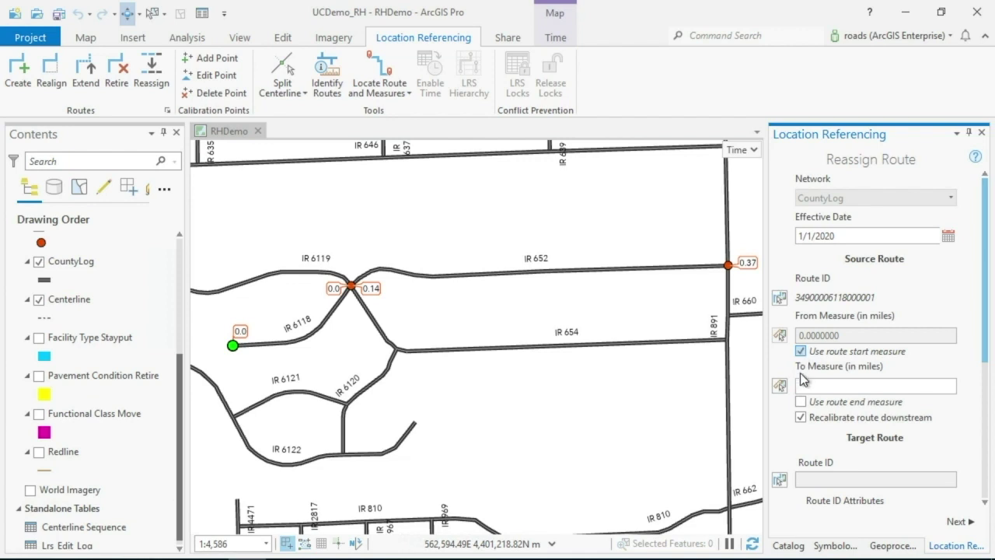
click(801, 403)
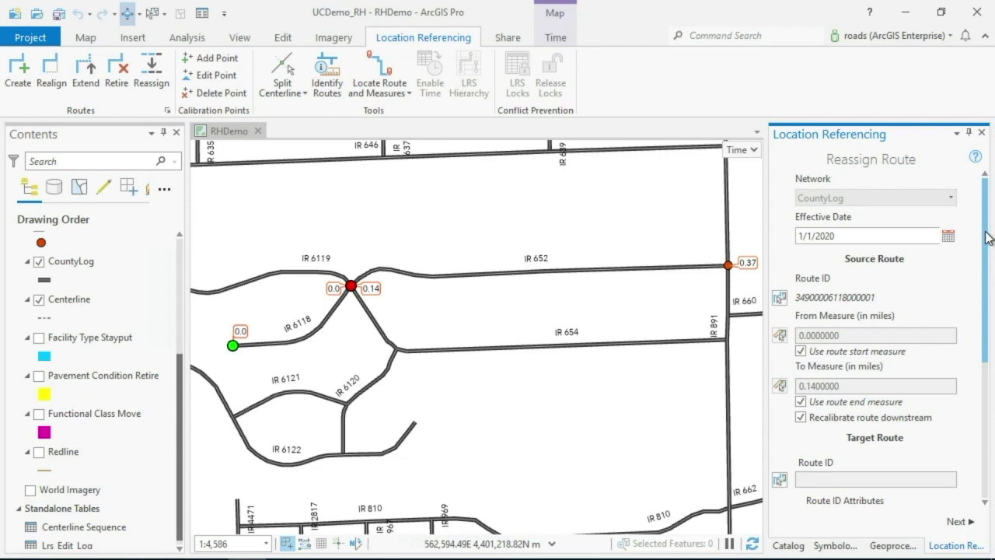
- Pick IR 652 as the target route with measures 0 to 0.14 miles and run the reassignment with downstream recalibration kept on
scroll(991, 262, down, 1)
scroll(992, 267, down, 6)
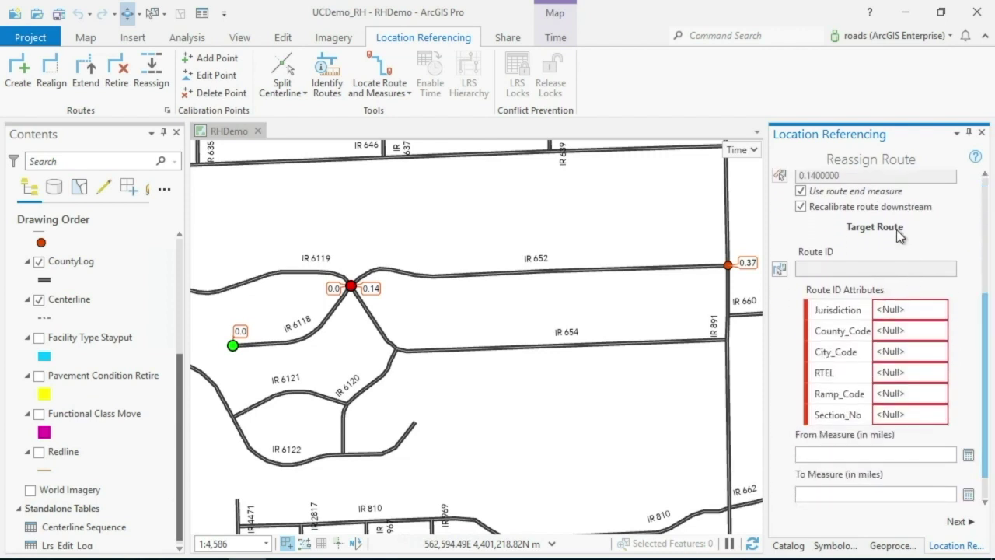
click(779, 270)
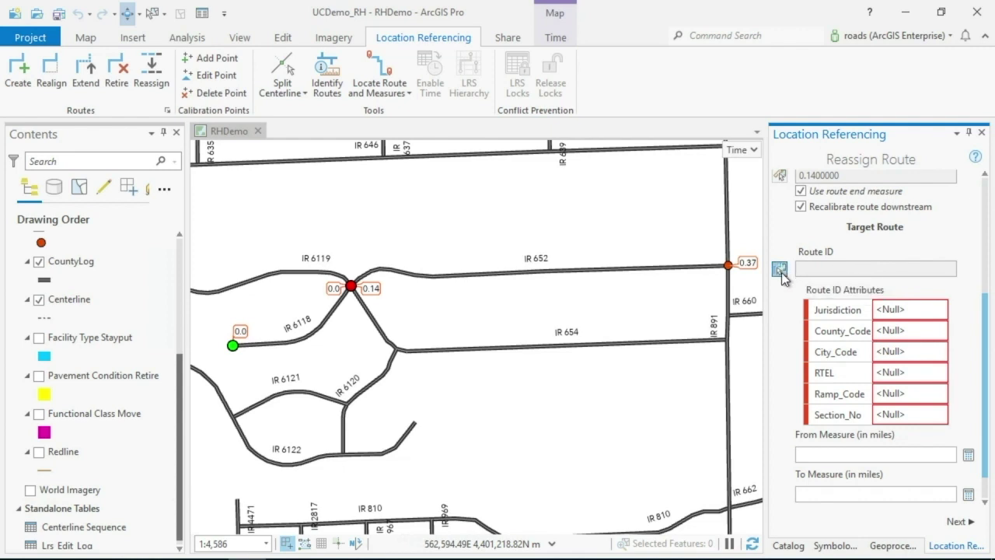
click(673, 277)
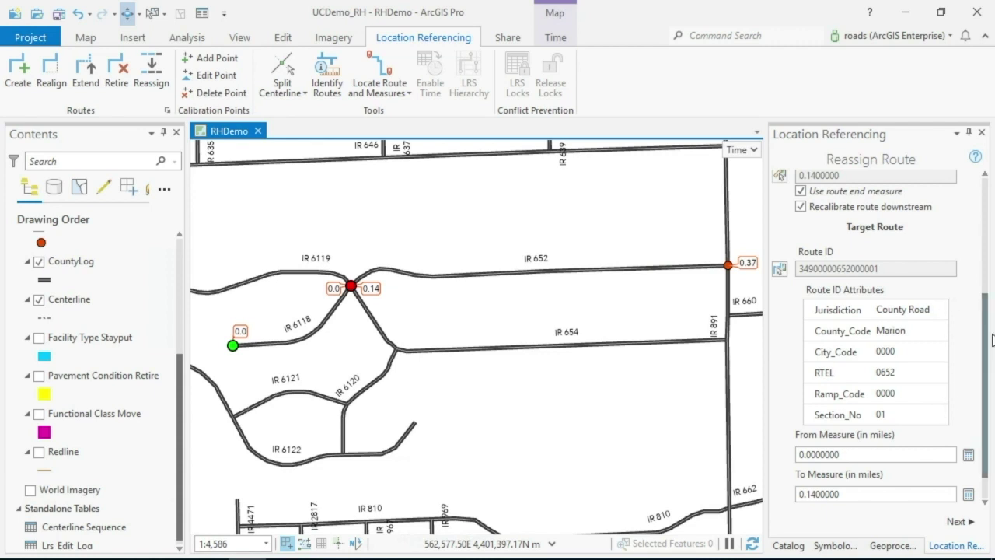
scroll(992, 349, down, 1)
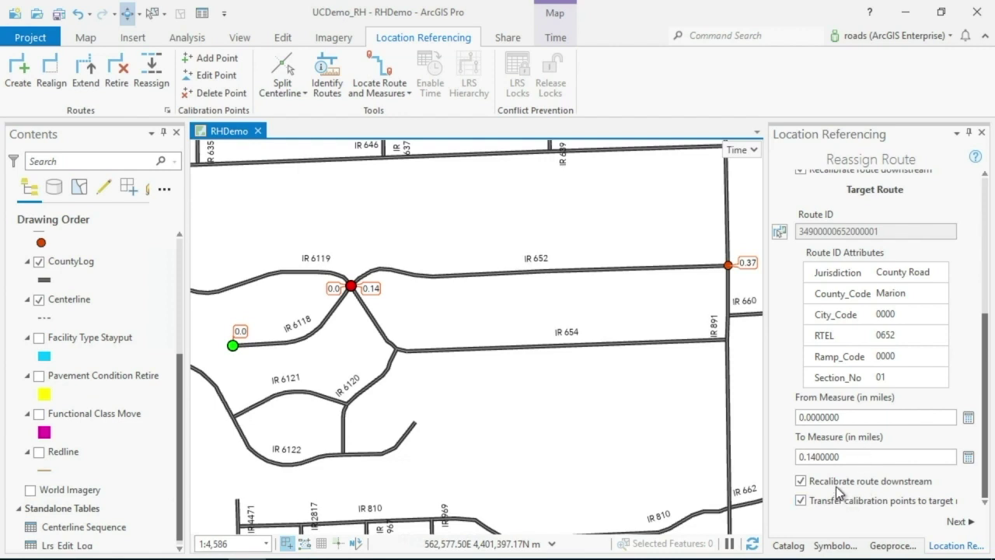
click(957, 522)
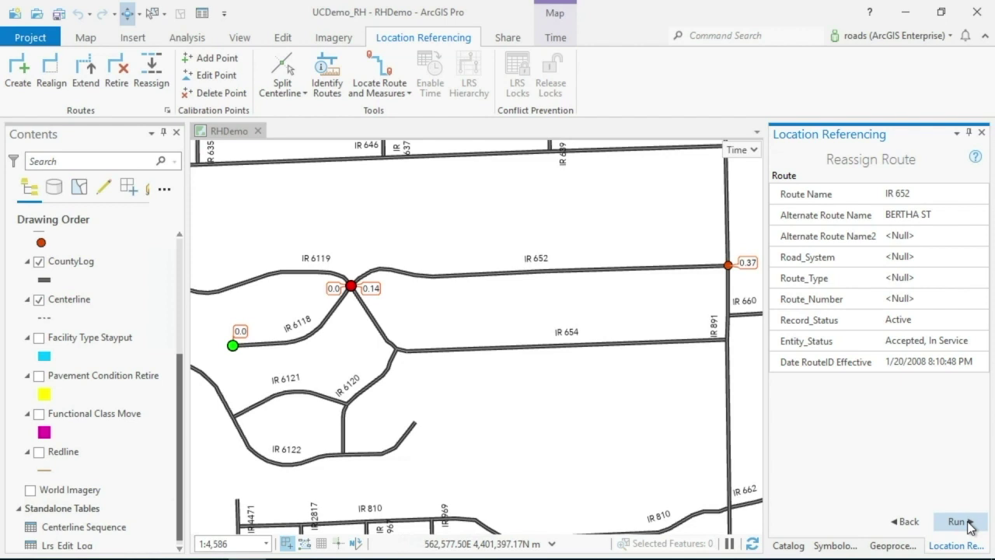
click(969, 527)
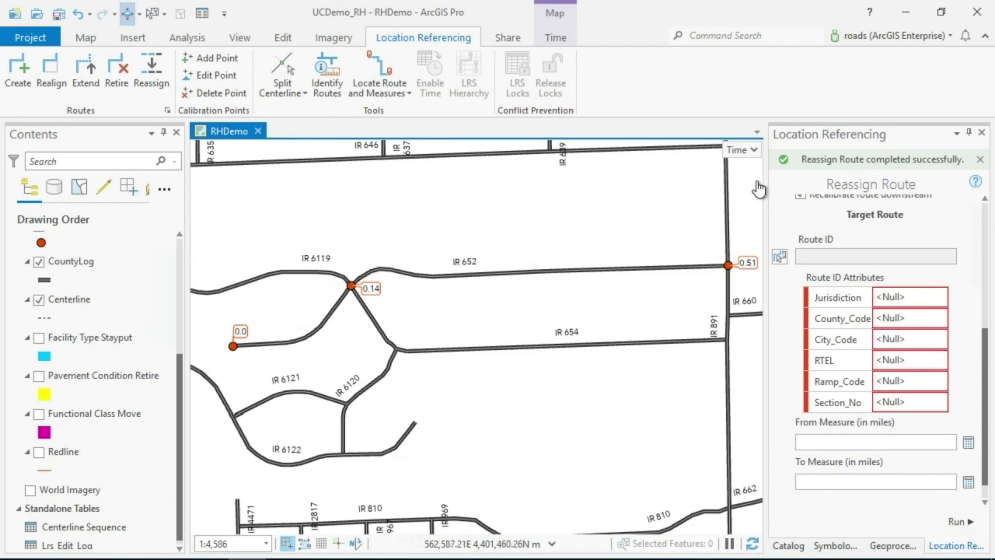
- Move the map time to 6/3/1988 and on to 12/18/2036 to compare IR 6118 and IR 652 before and after reassignment
click(755, 154)
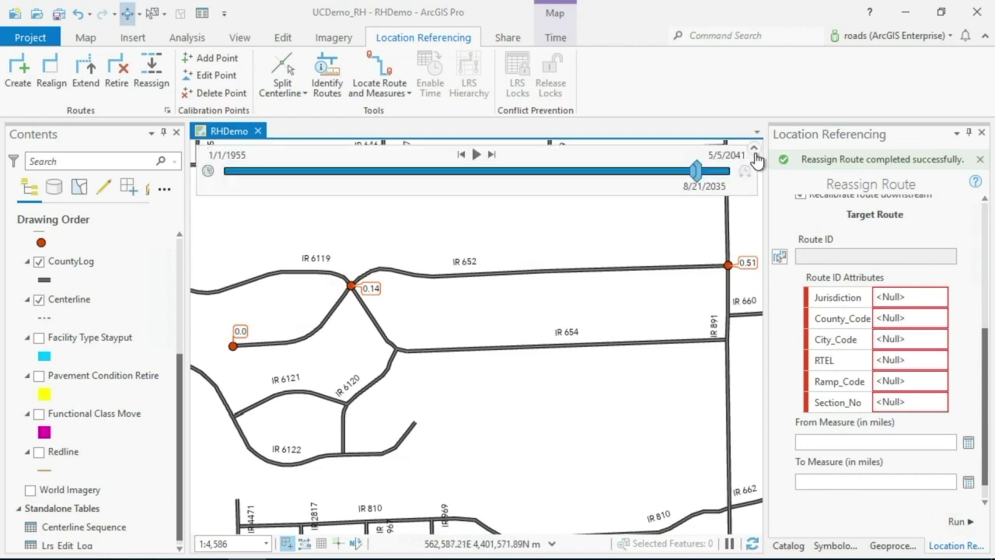
click(420, 172)
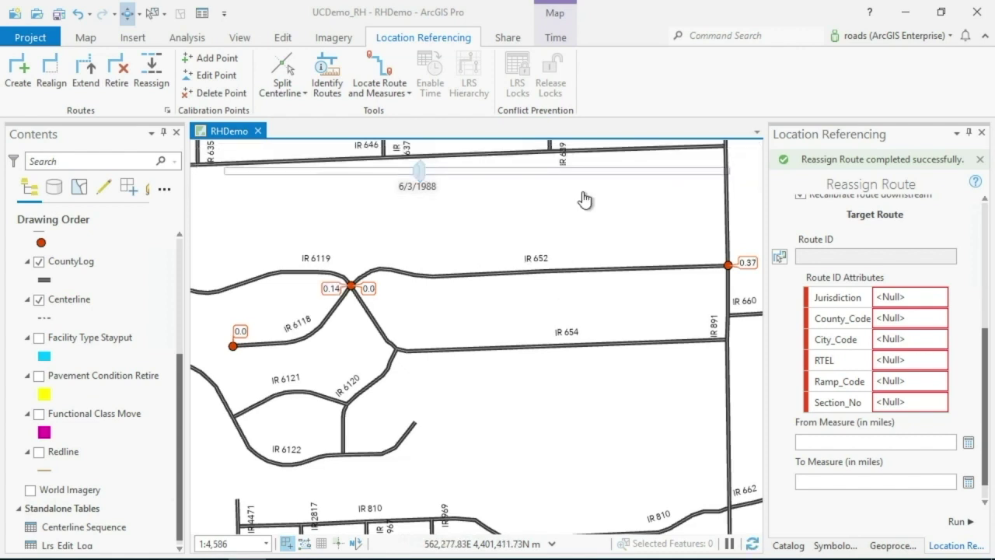
click(716, 177)
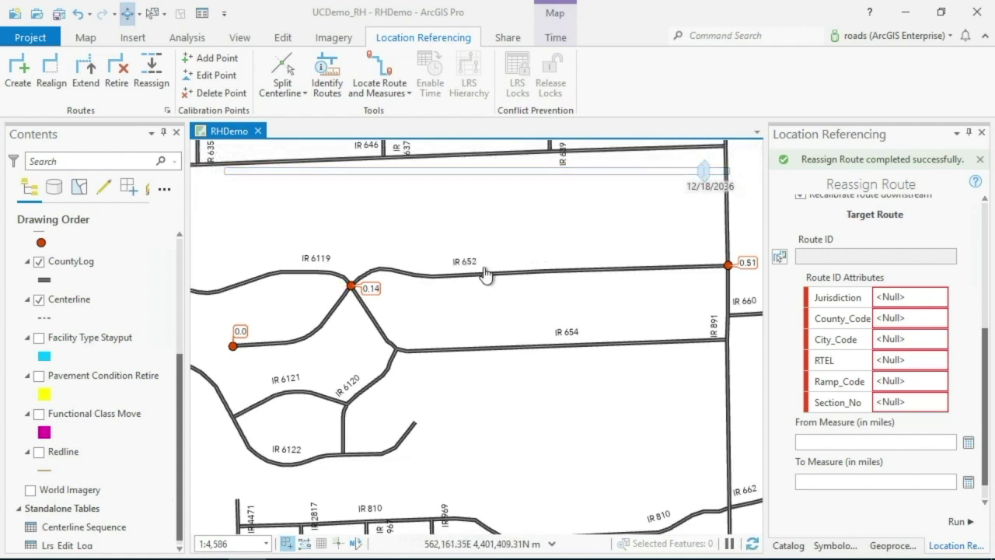
- Go to the RealignRoute bookmark on the map
click(86, 37)
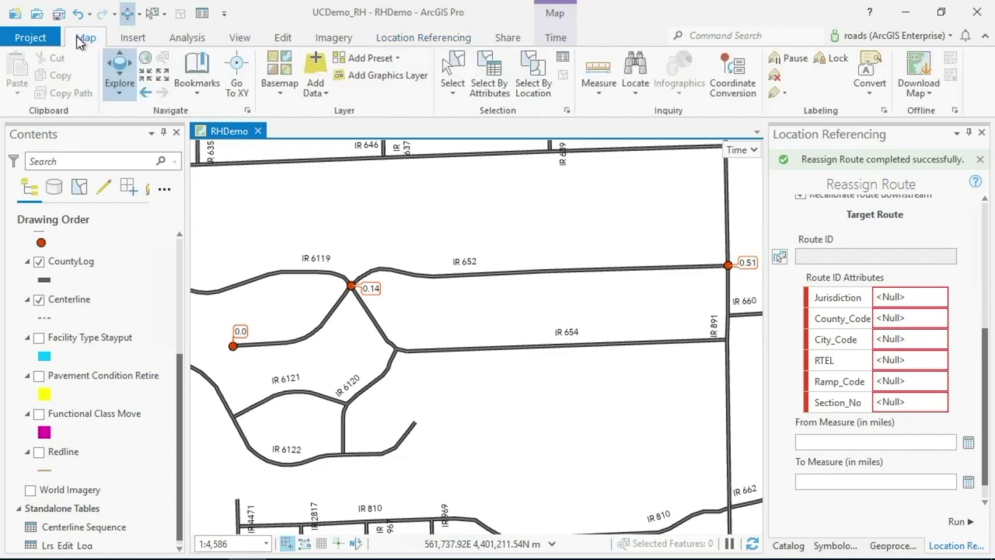
click(196, 92)
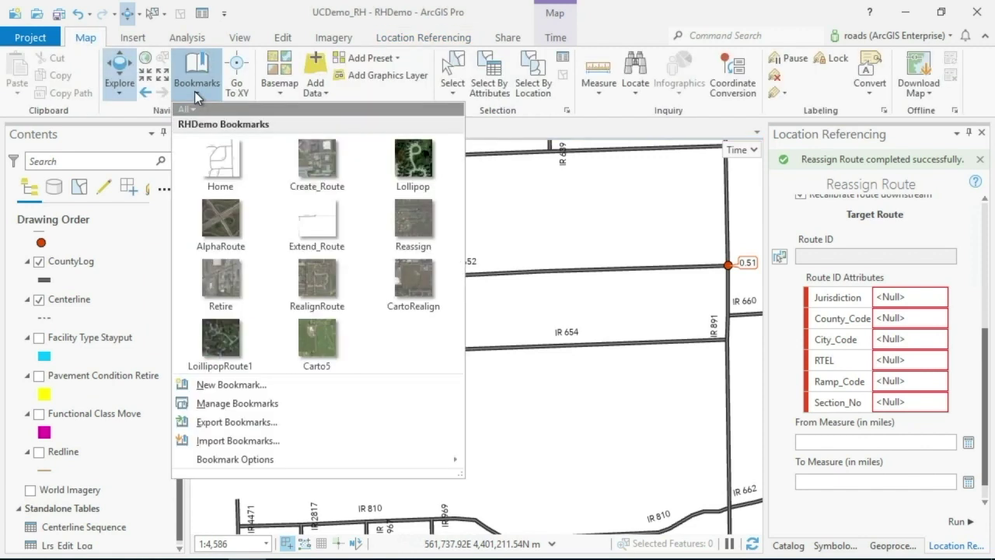
click(347, 293)
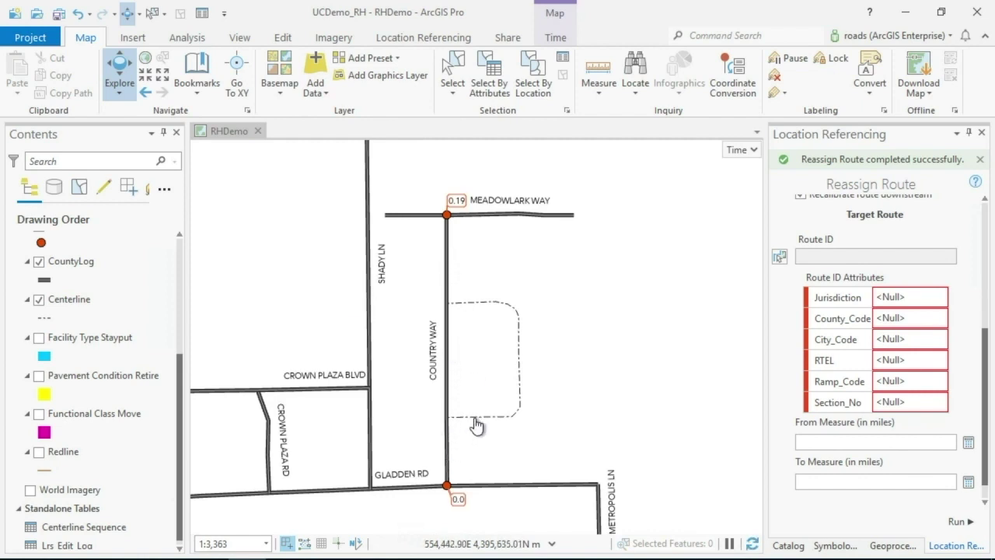
- Start realigning a route and choose the three unassigned centerlines forming the loop east of Countryway as the new alignment
click(412, 39)
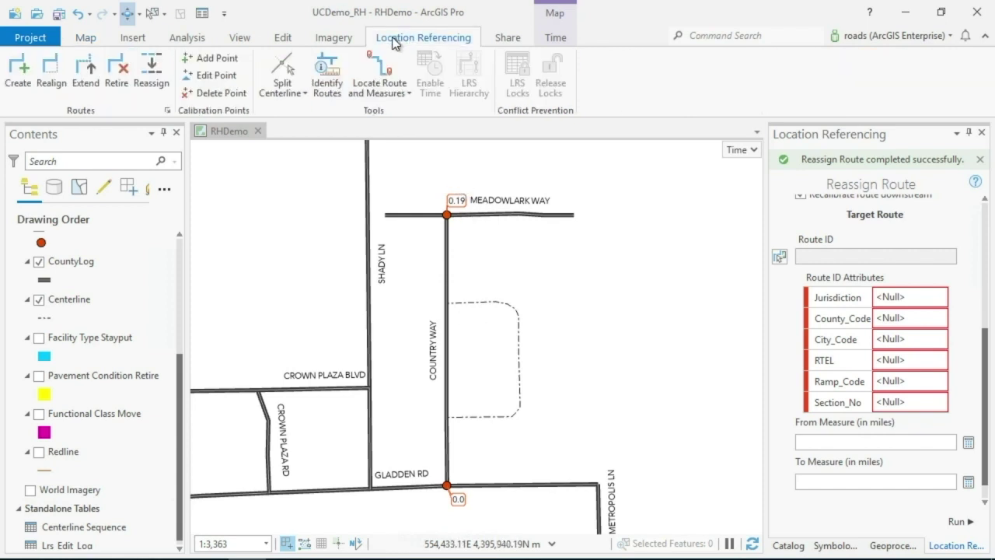
click(51, 70)
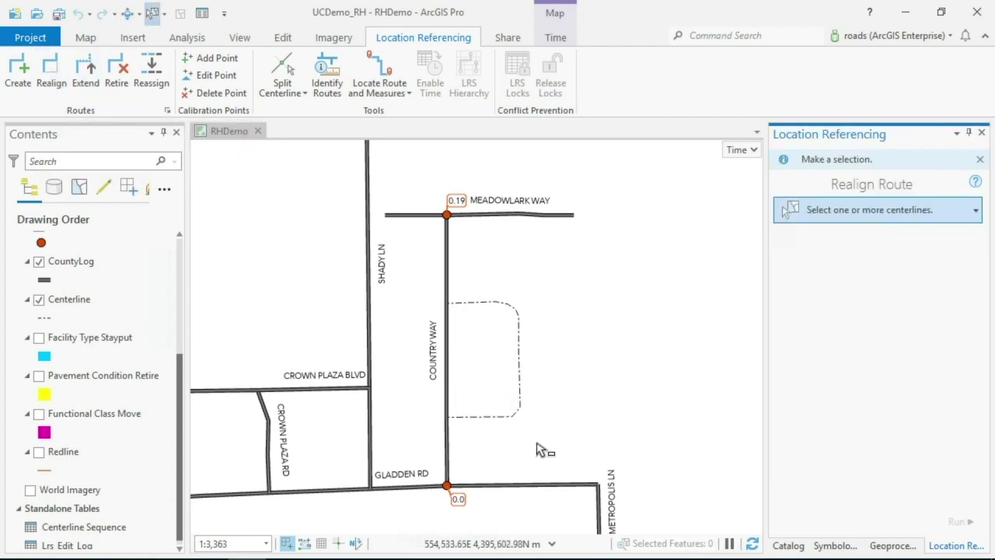
drag(536, 443, 465, 290)
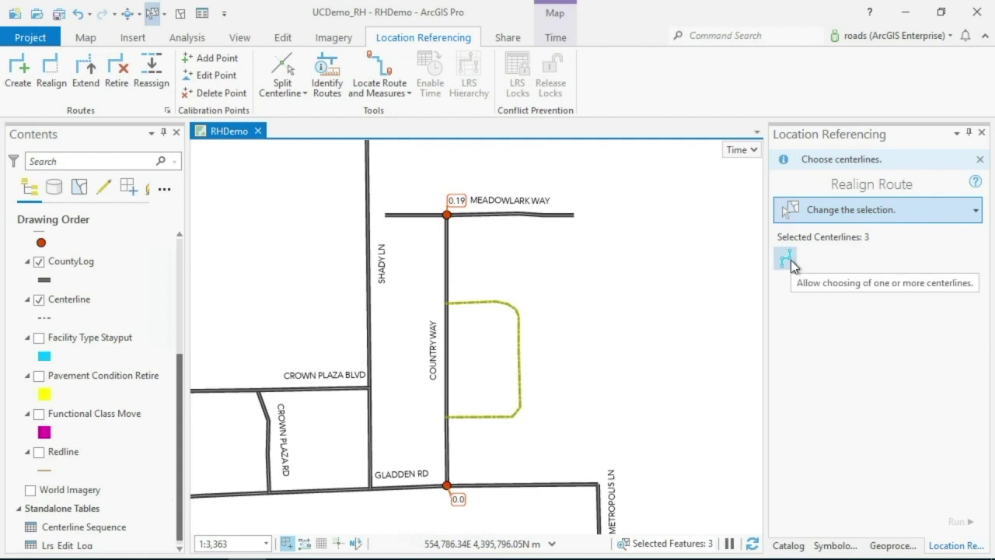
click(790, 260)
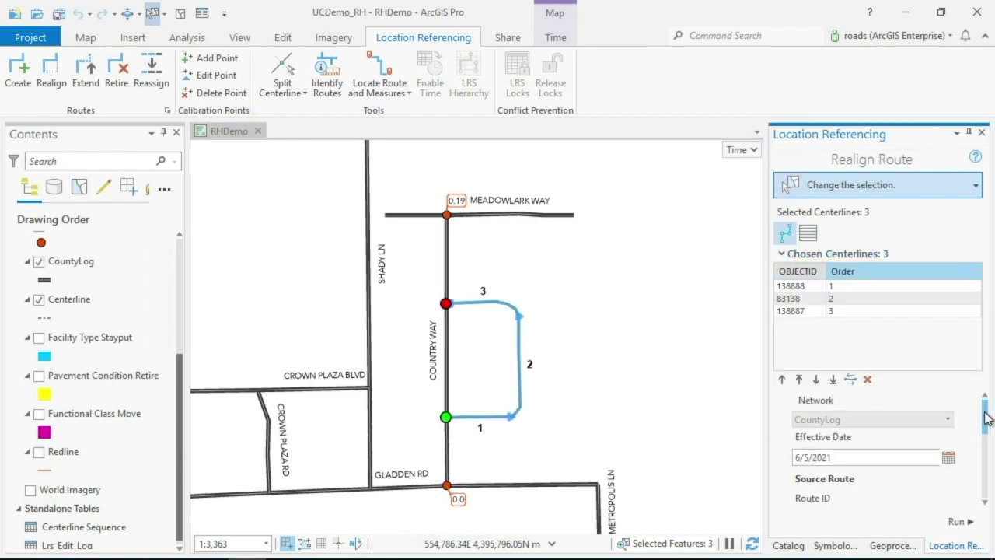
- Set the effective date to 1/1/2020, run the Countryway realignment, and clear the centerline selection
scroll(989, 421, down, 2)
drag(834, 406, 796, 412)
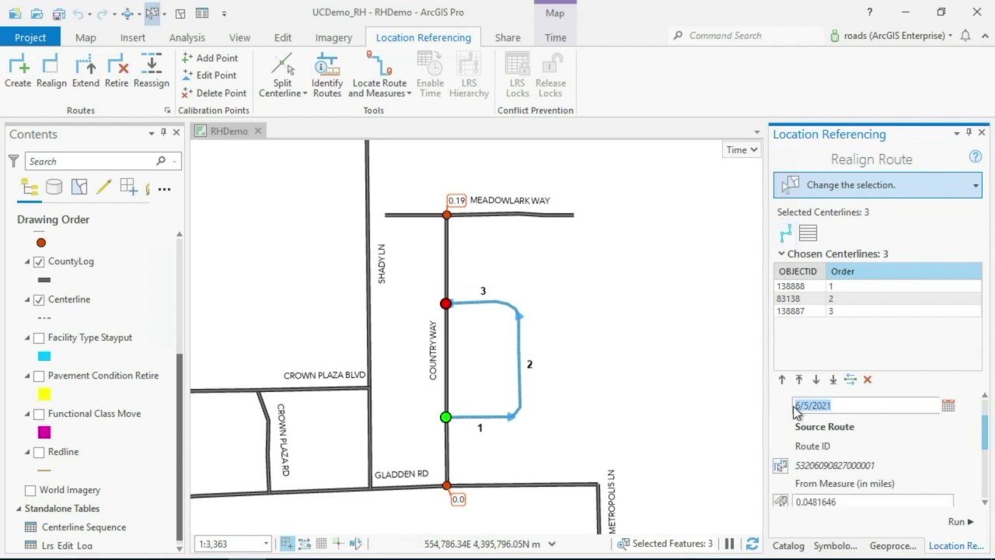
text(1/1)
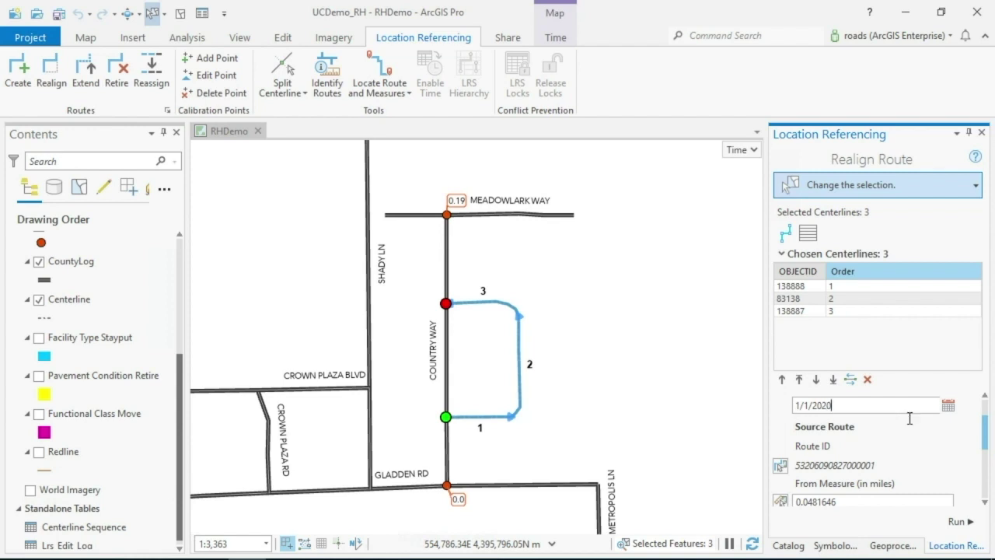
drag(989, 426, 990, 482)
click(959, 522)
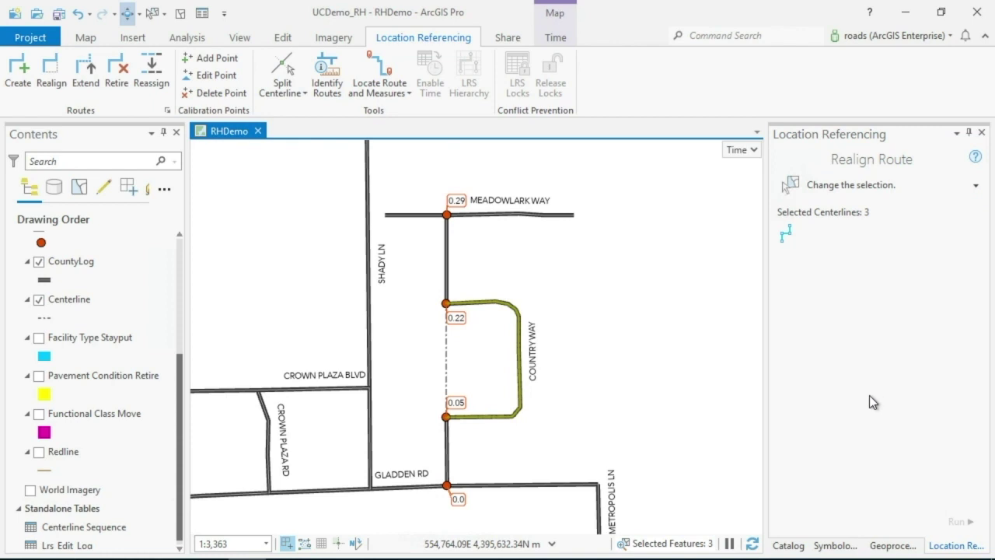
click(180, 14)
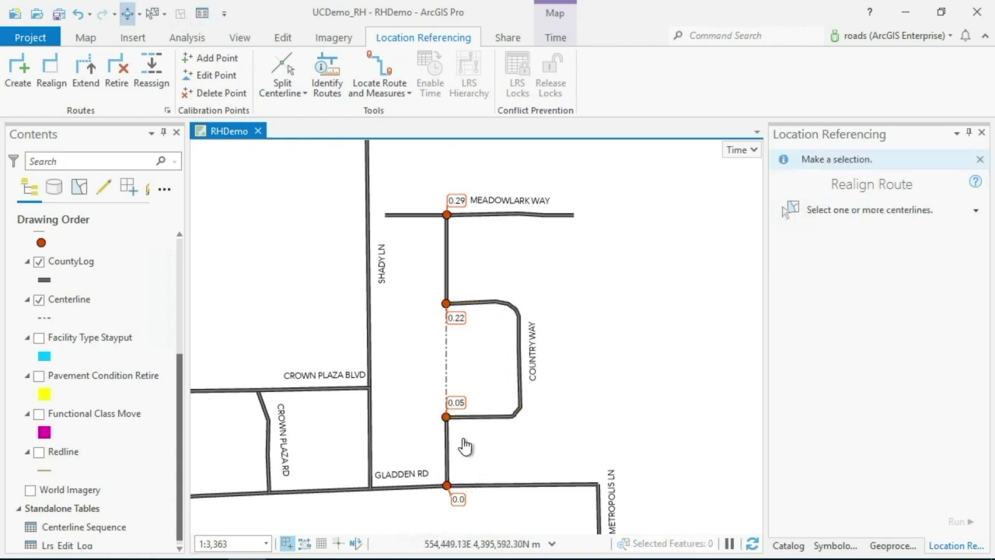
- Show the Facility Type Stayput, Pavement Condition Retire and Functional Class Move event layers
click(39, 340)
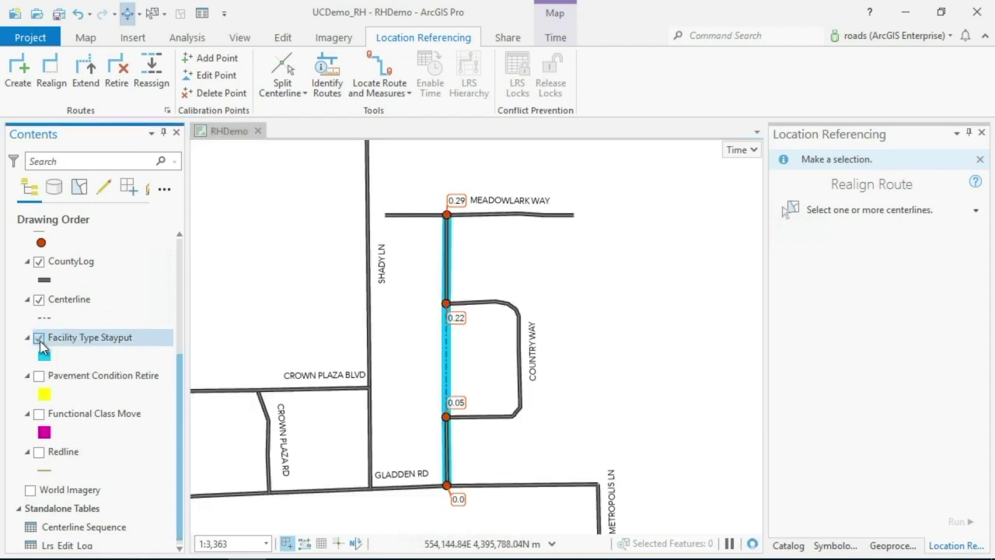
click(39, 378)
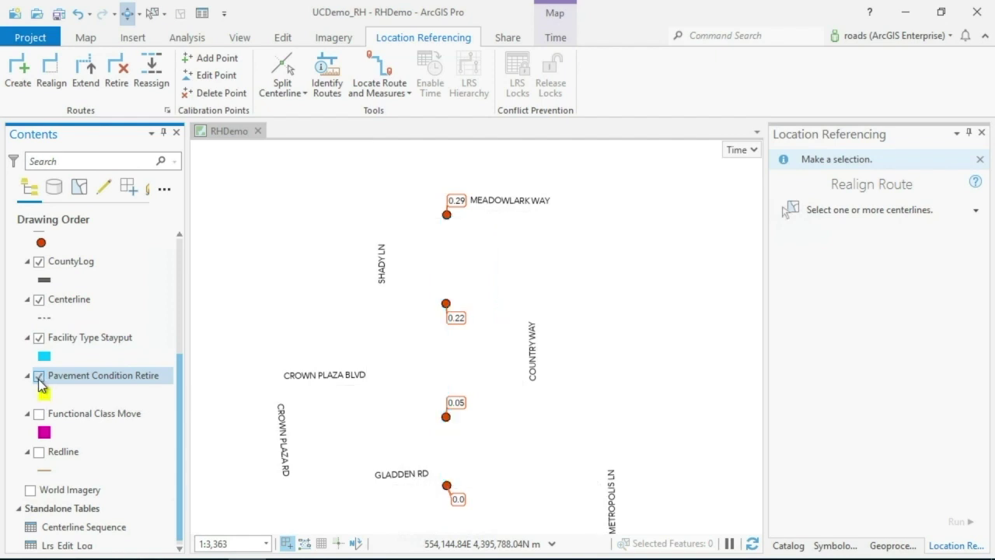
click(39, 416)
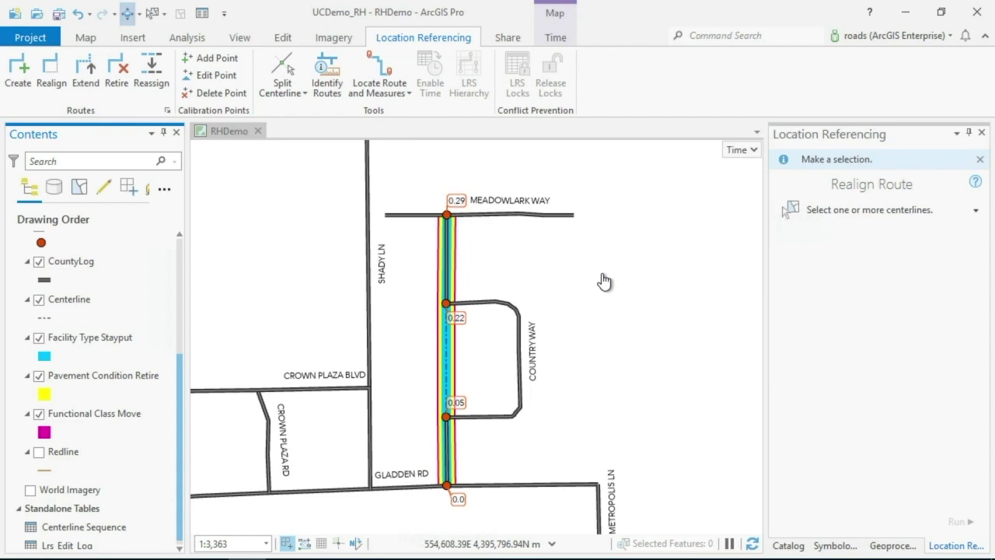
- Run the Apply Event Behaviors tool with CountyLog as the input route features
click(893, 546)
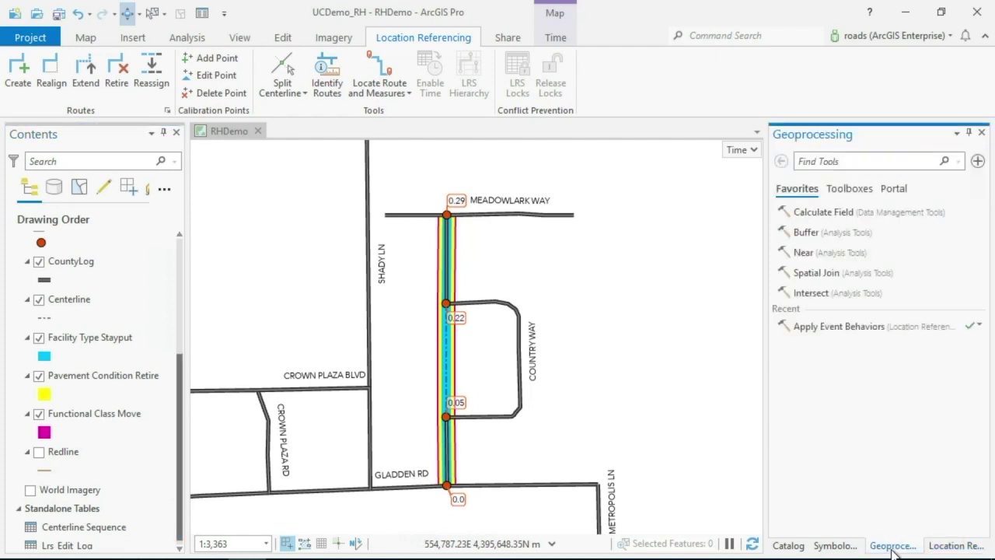
click(849, 329)
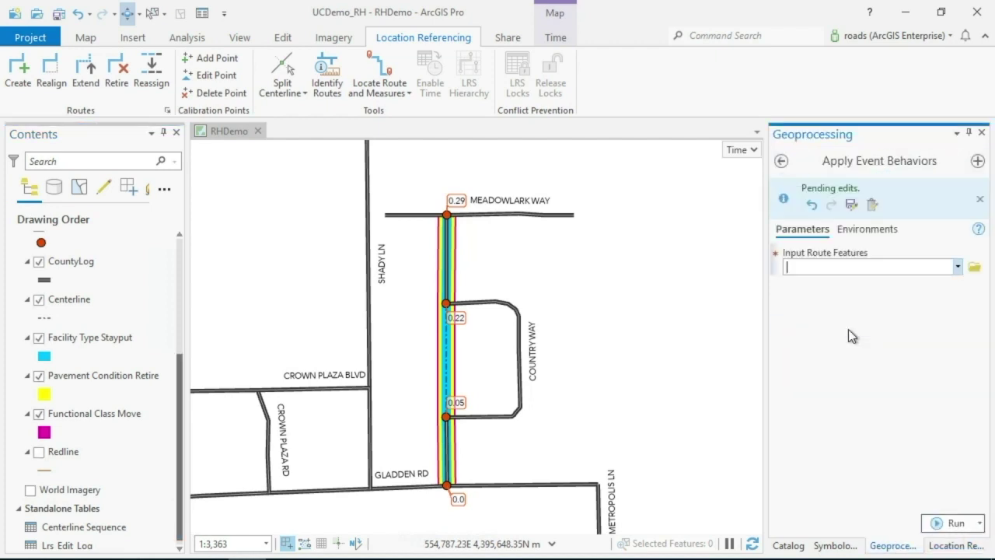
click(953, 523)
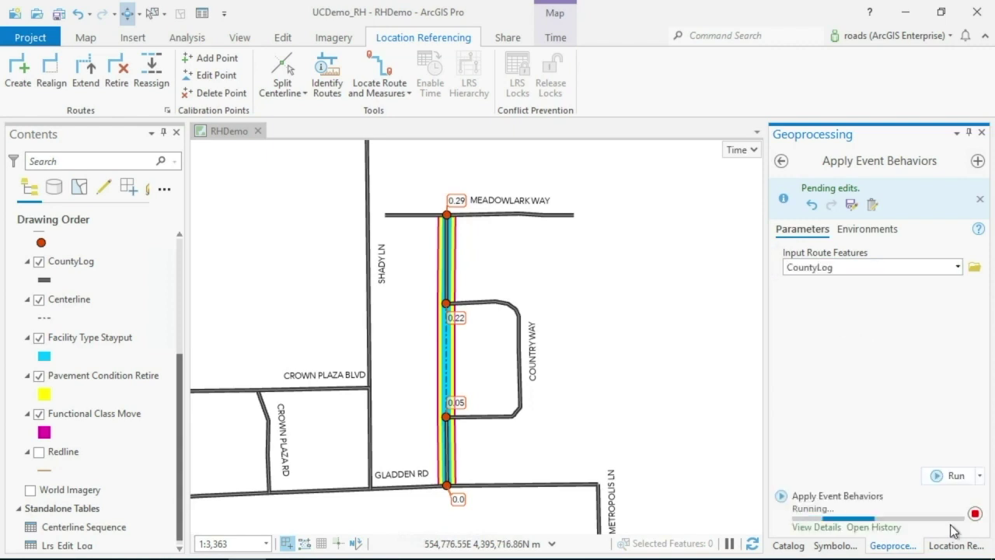
- Toggle the Facility Type Stayput, Pavement Condition Retire and Functional Class Move layers one at a time to inspect the realigned events
click(816, 526)
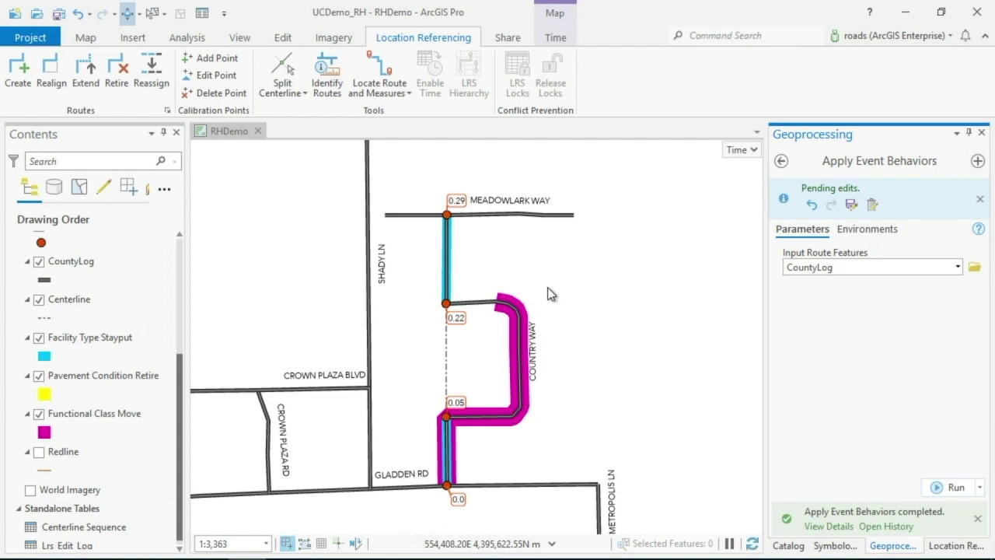
click(39, 377)
click(39, 415)
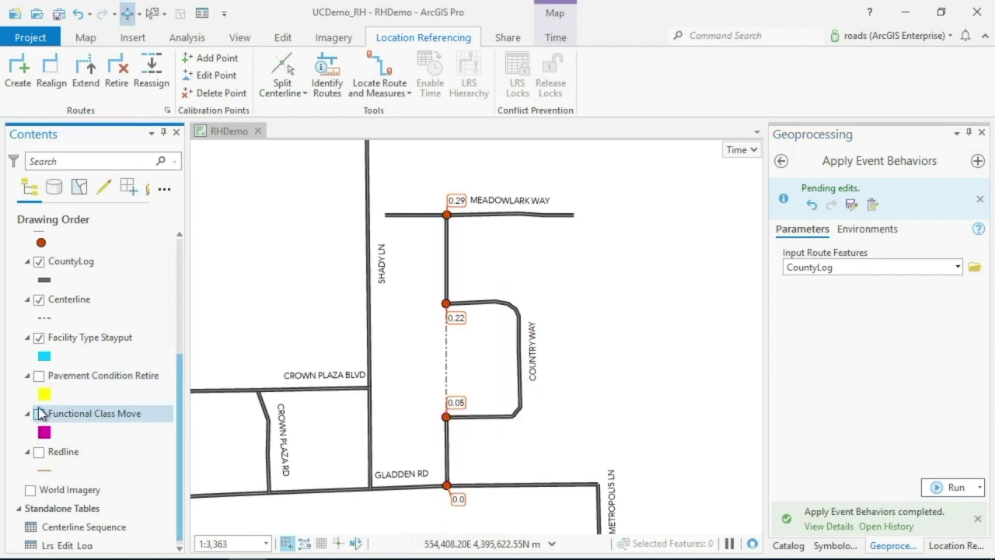
click(43, 339)
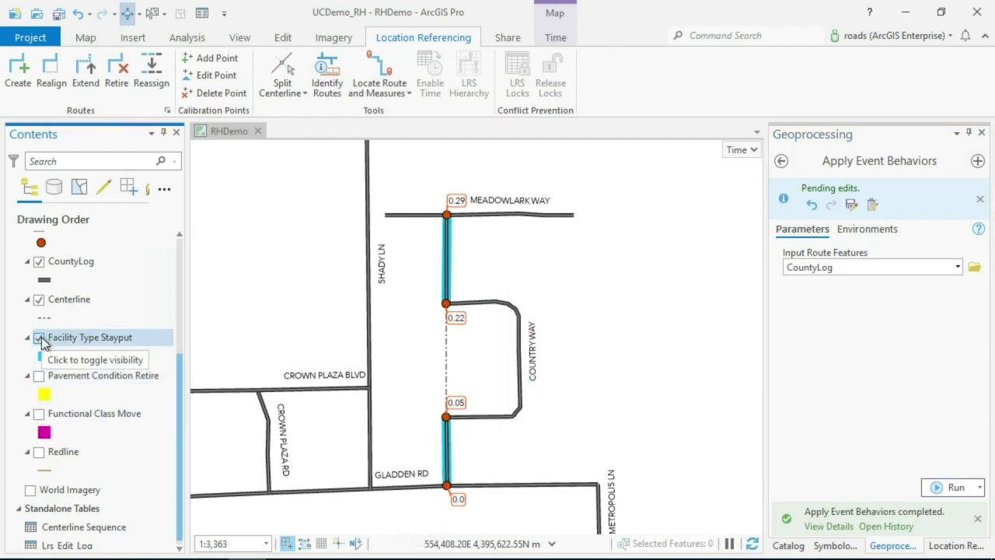
click(40, 338)
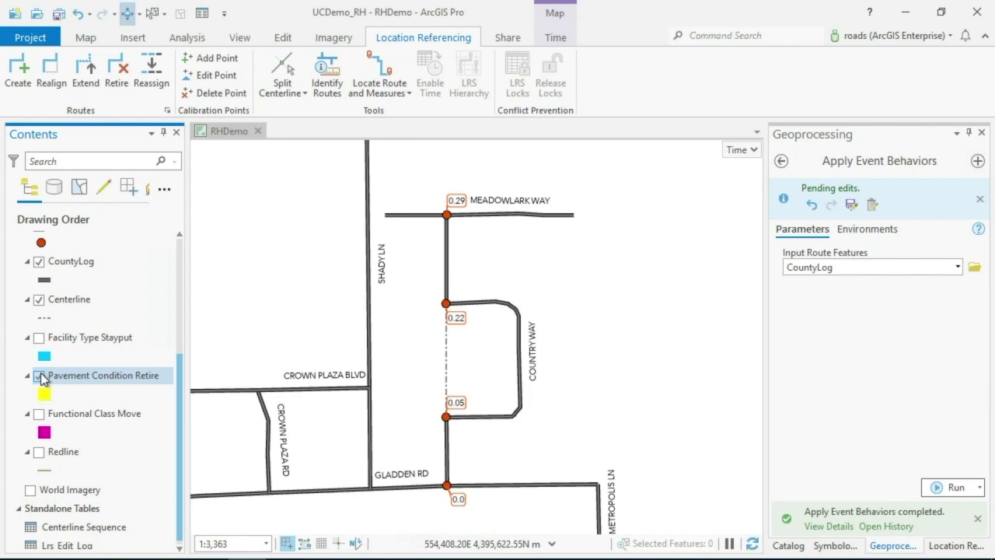
click(40, 414)
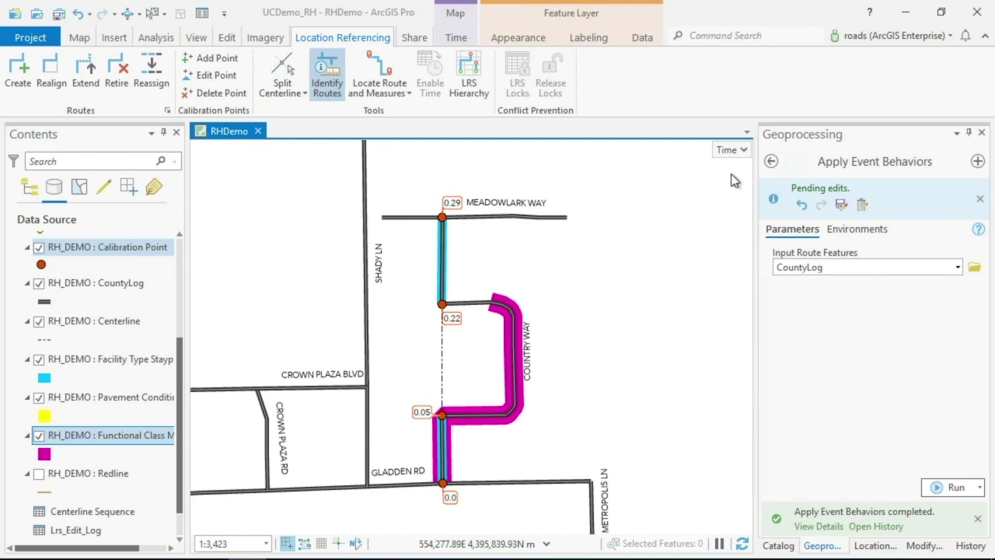
- Move the map's time slider to 5/16/2025, 6/21/2018 and 9/5/2032 to examine the Countryway route and events over time
click(738, 149)
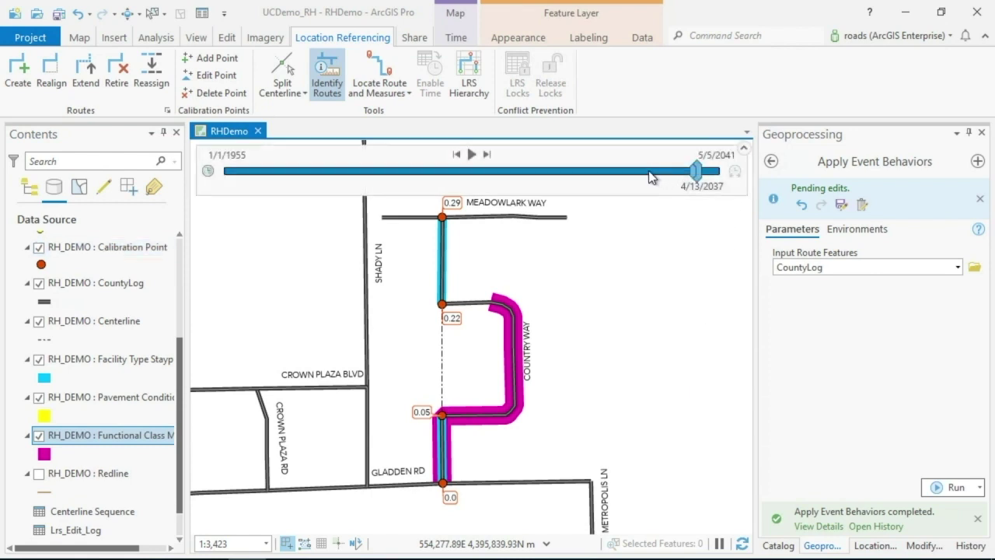
click(628, 170)
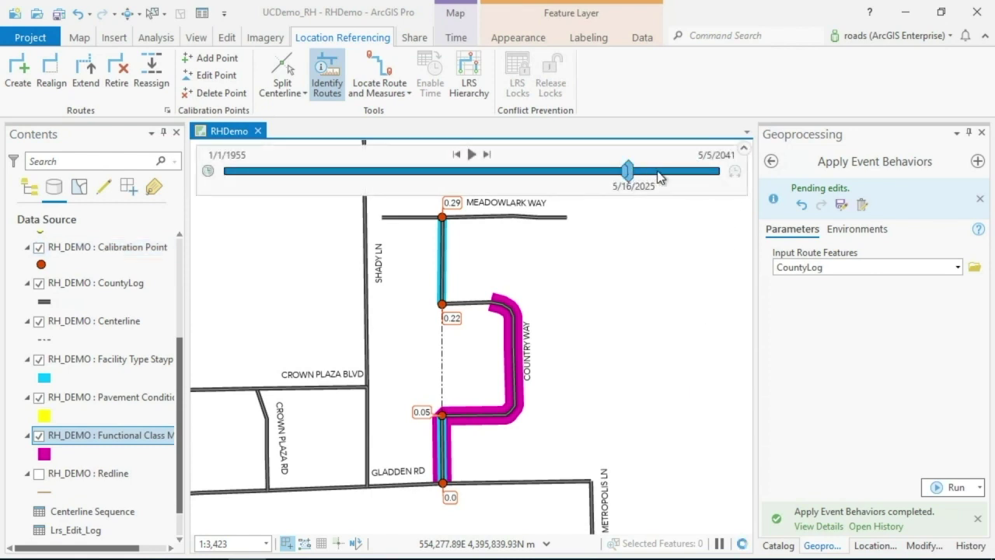
click(591, 172)
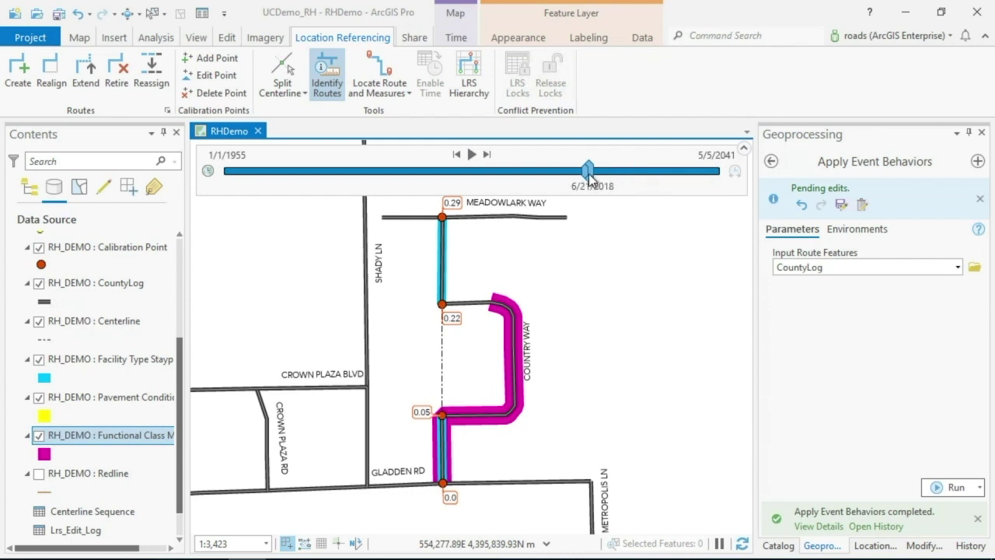
click(671, 171)
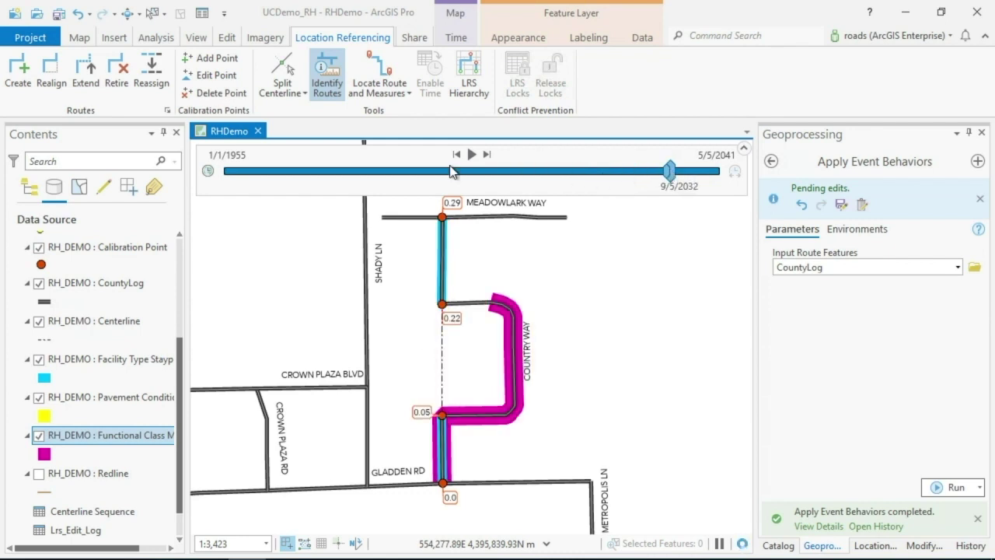
- Turn off time filtering, identify the Countryway route to compare its two CountyLog records, and turn the filter back on
click(210, 172)
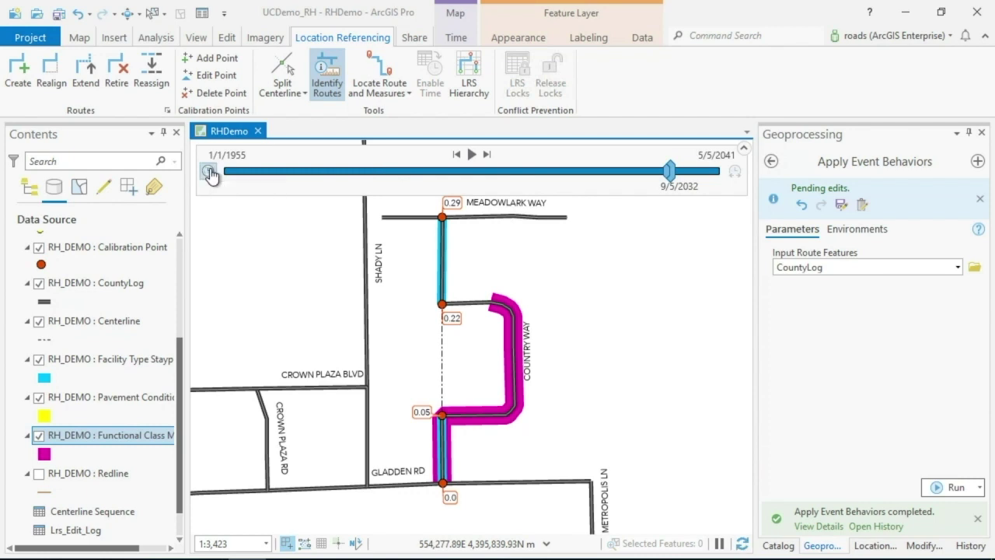
click(442, 247)
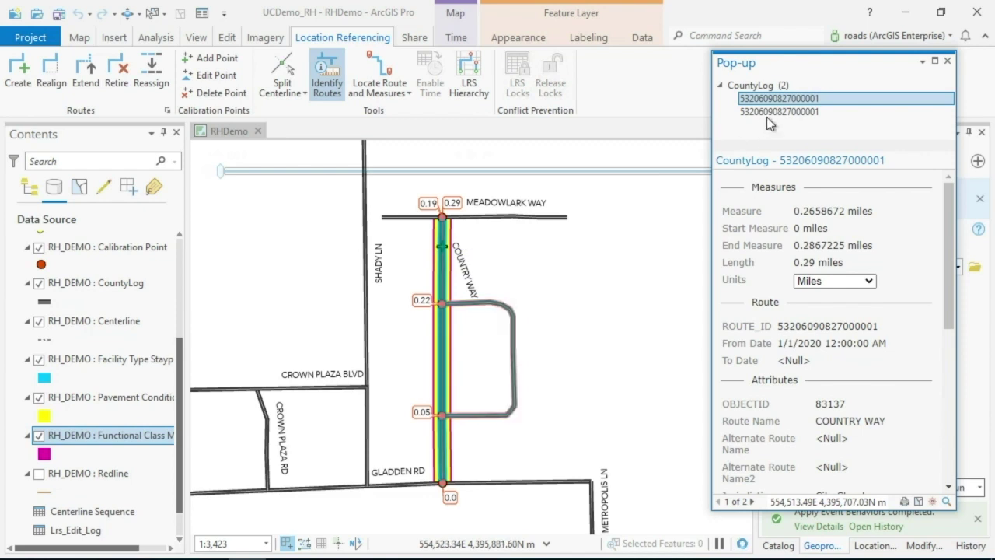
click(768, 111)
ctrl+click(770, 100)
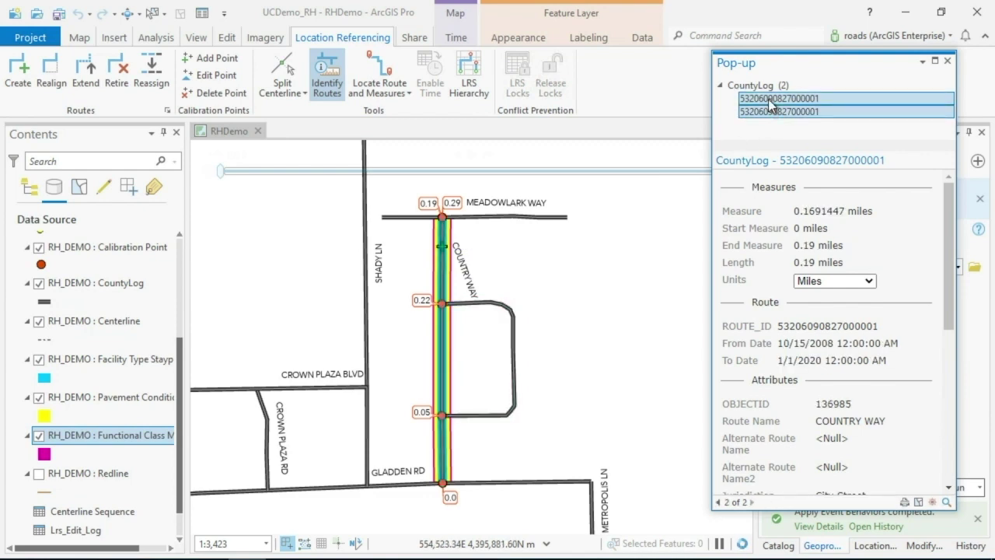
click(770, 99)
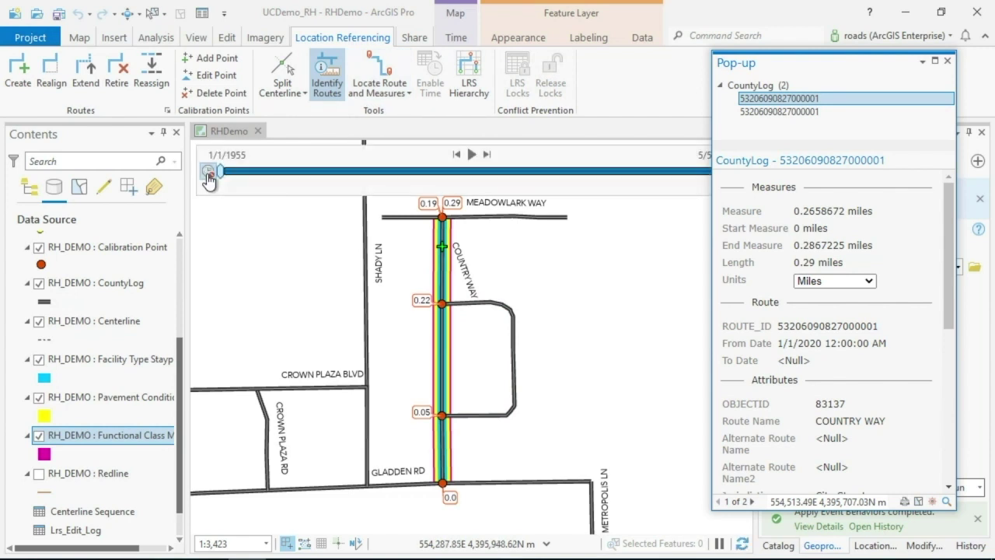
click(207, 174)
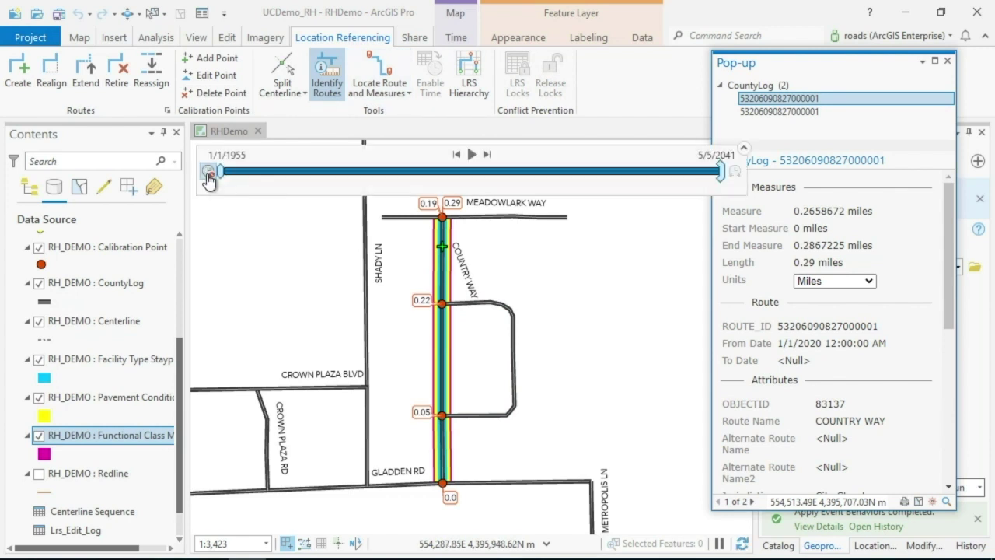
click(948, 62)
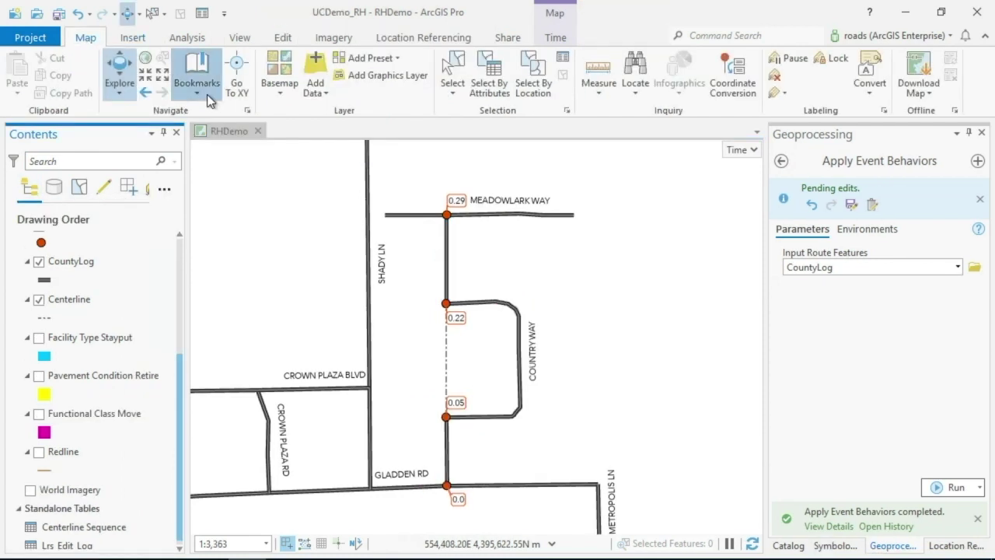
- Go to the bookmark for the curved CR 700 E south of CR 650 S, show World Imagery, and hide CountyLog
click(206, 94)
click(413, 284)
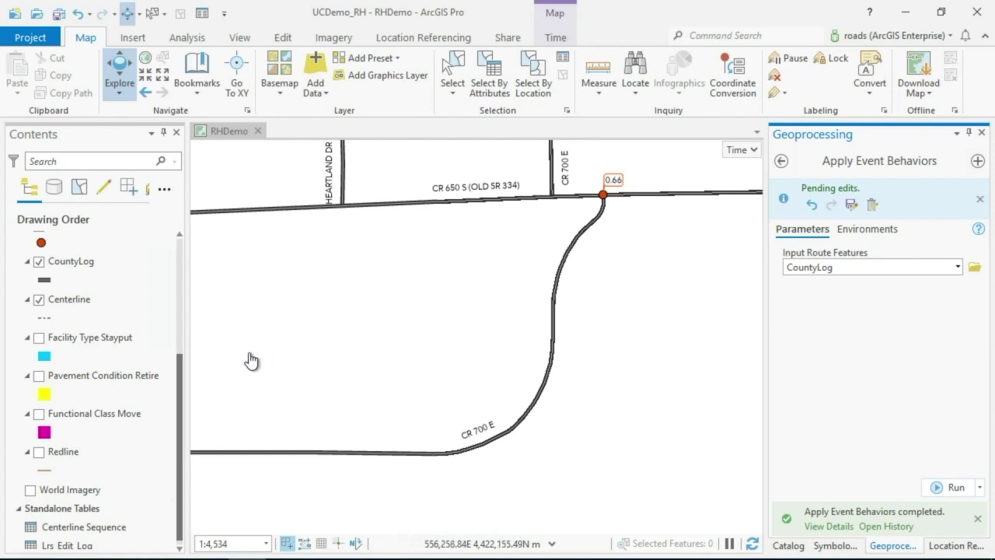
click(31, 490)
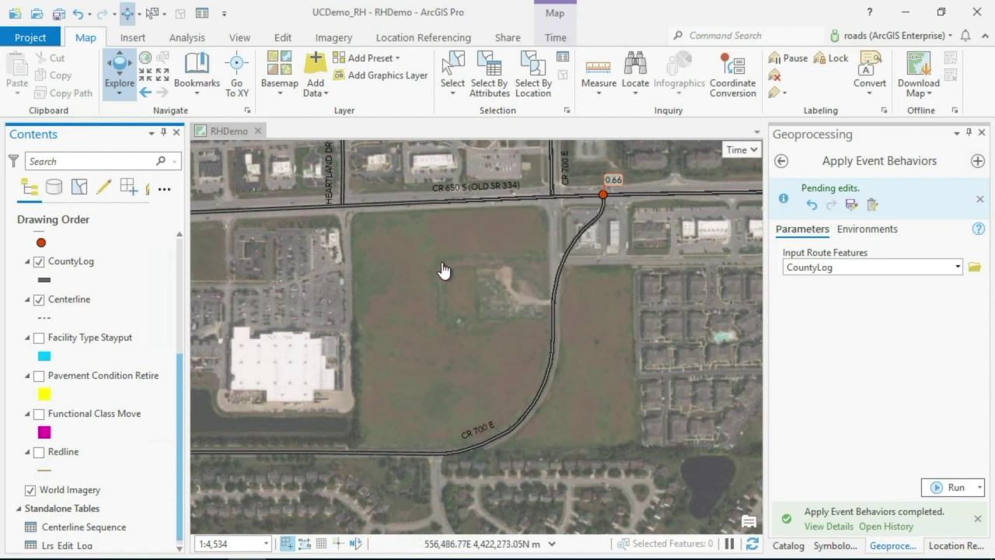
click(27, 306)
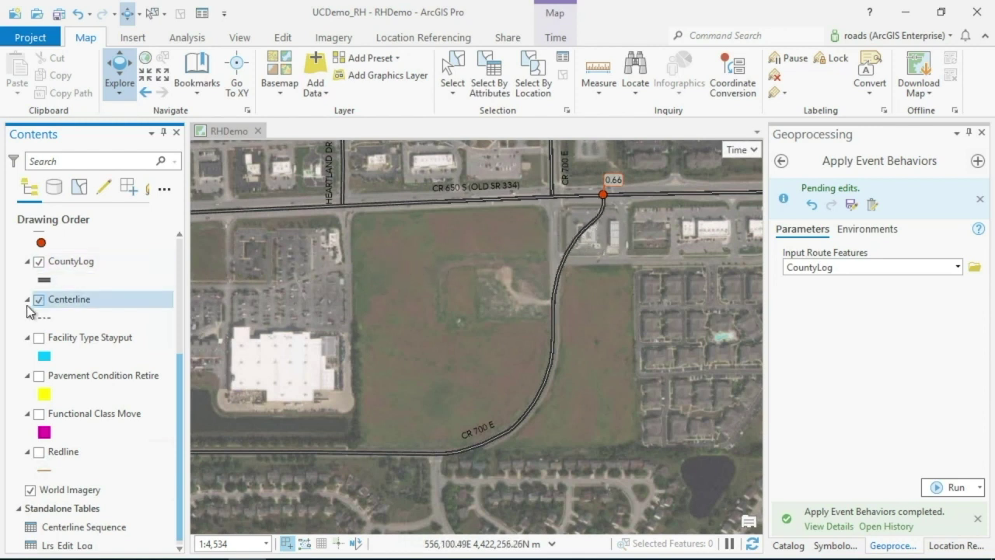
click(39, 262)
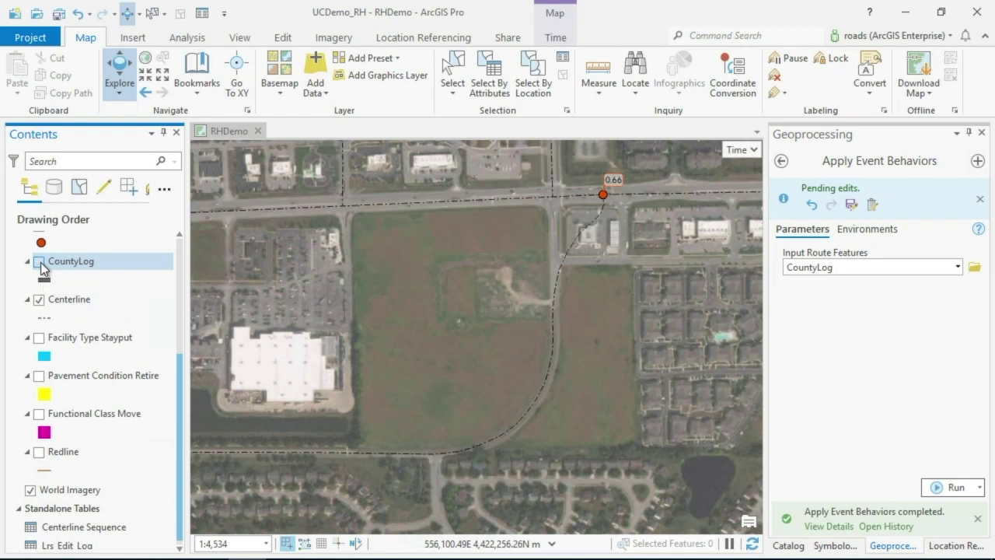
- Edit the curved CR 700 E centerline, deleting its upper vertices and moving its endpoint onto the CR 650 S and northern CR 700 E intersection
click(62, 296)
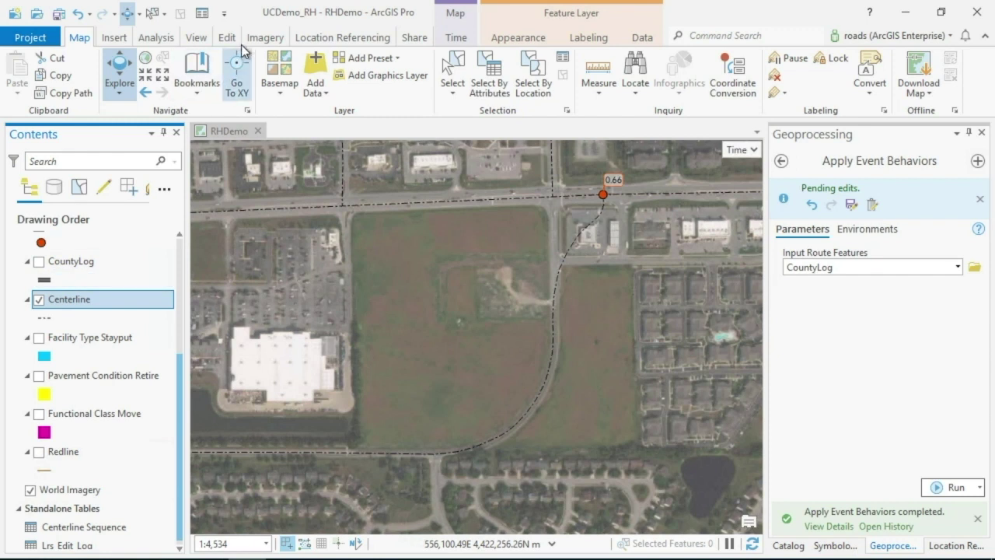
click(227, 37)
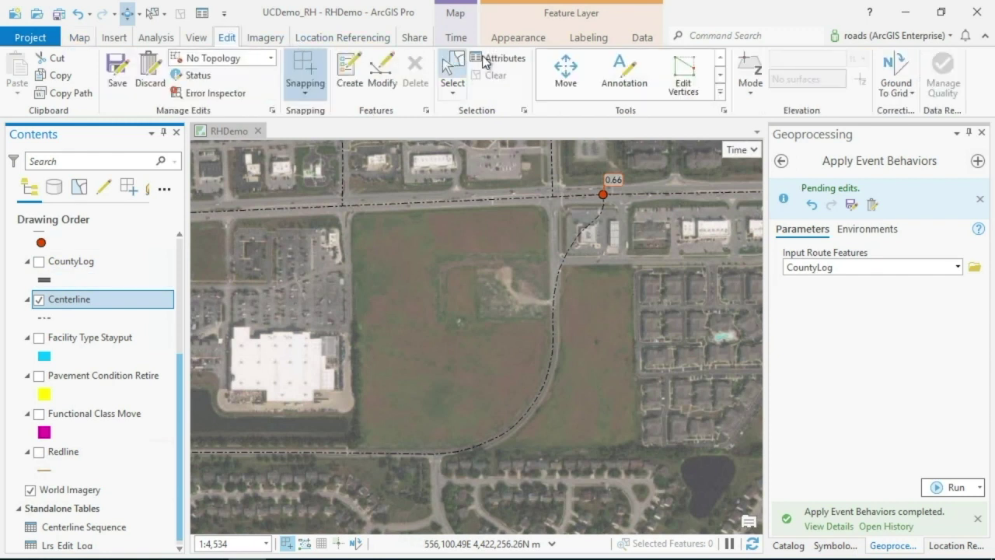
click(684, 76)
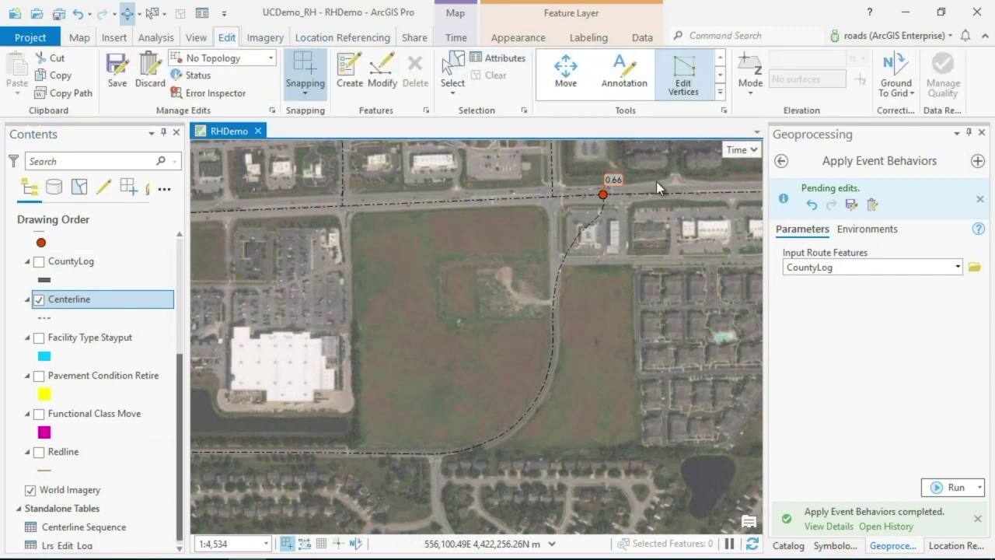
drag(620, 213, 536, 281)
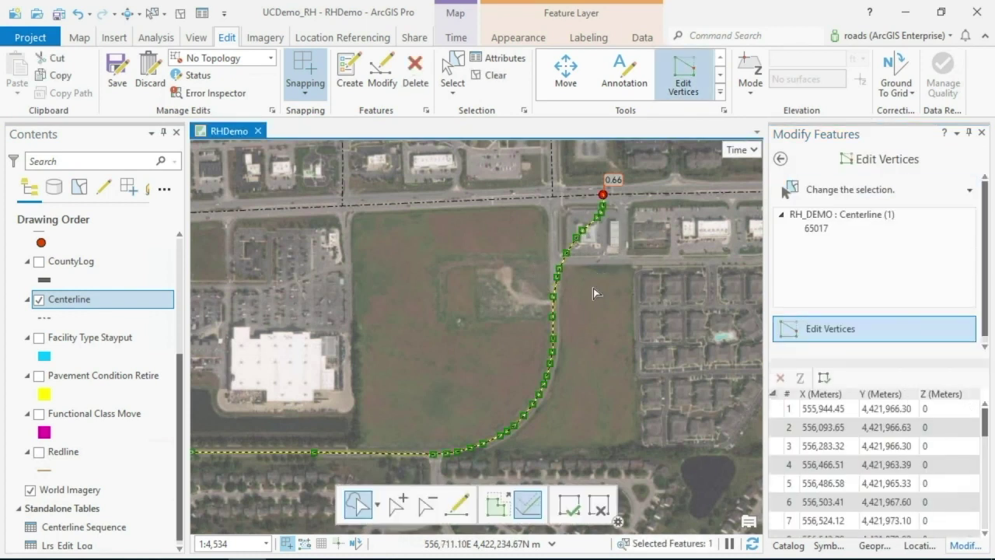
mouse_move(597, 273)
mouse_down()
mouse_move(582, 285)
mouse_move(538, 274)
mouse_move(603, 206)
mouse_up()
right_click(601, 215)
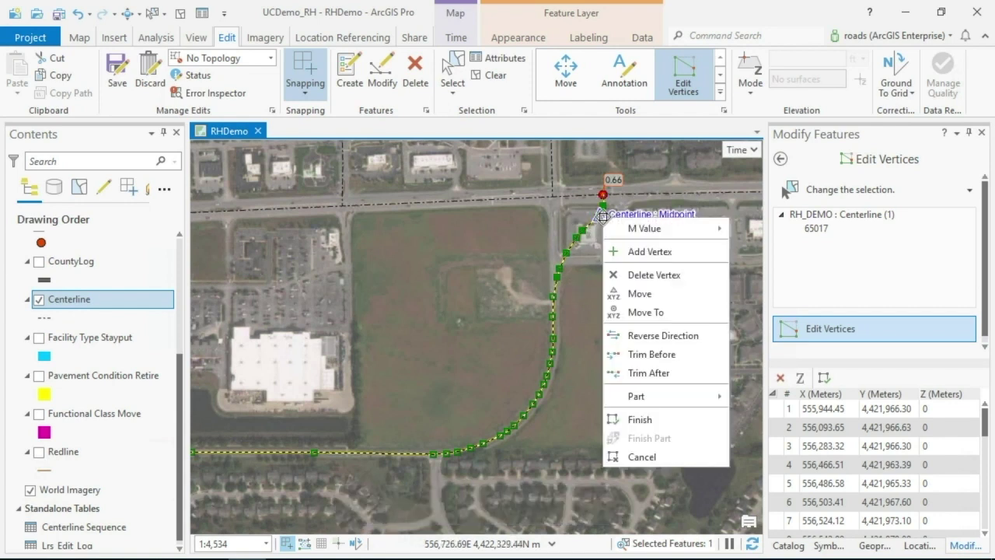
click(643, 276)
drag(607, 220, 553, 197)
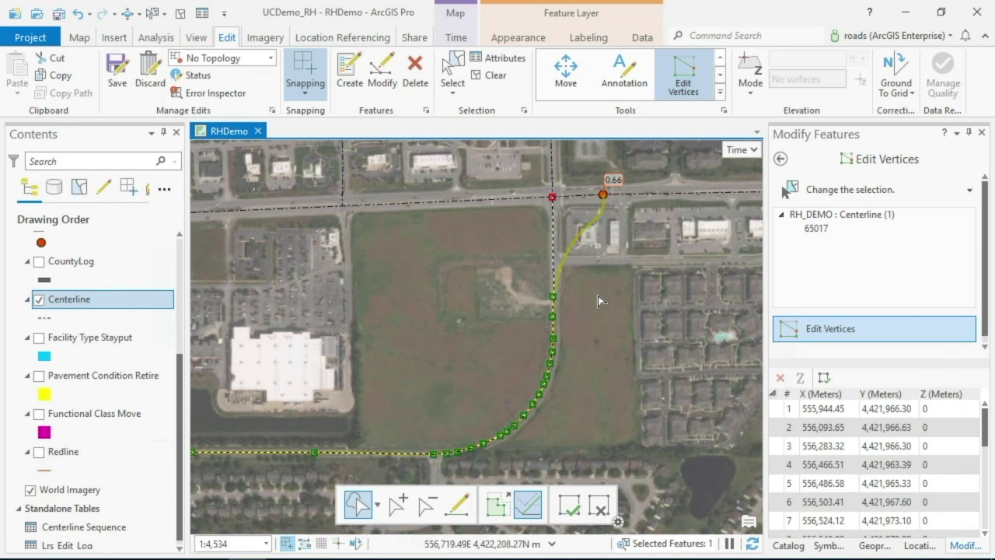
key(F2)
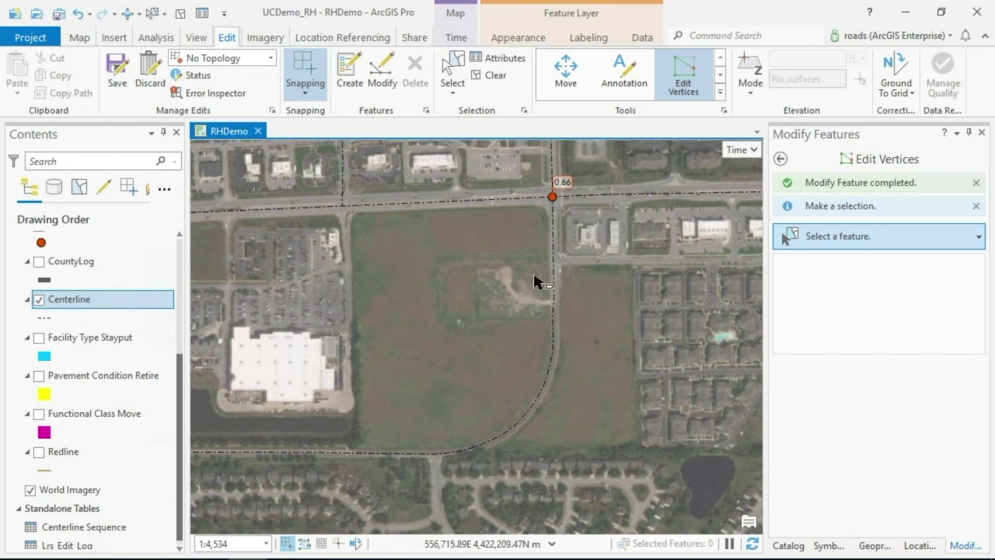
- Show CountyLog and the three event layers, and run Apply Event Behaviors with CountyLog as the input route features
click(40, 263)
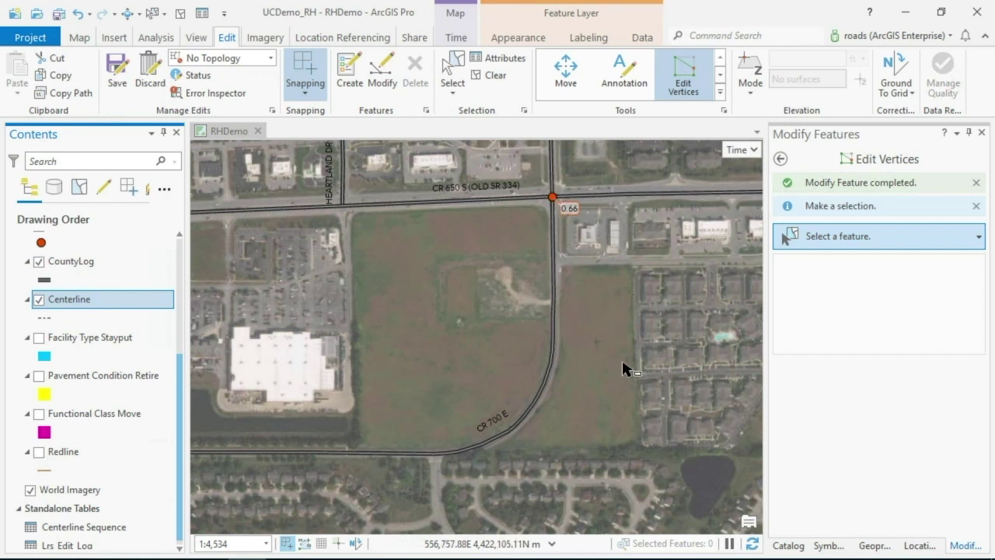
click(40, 340)
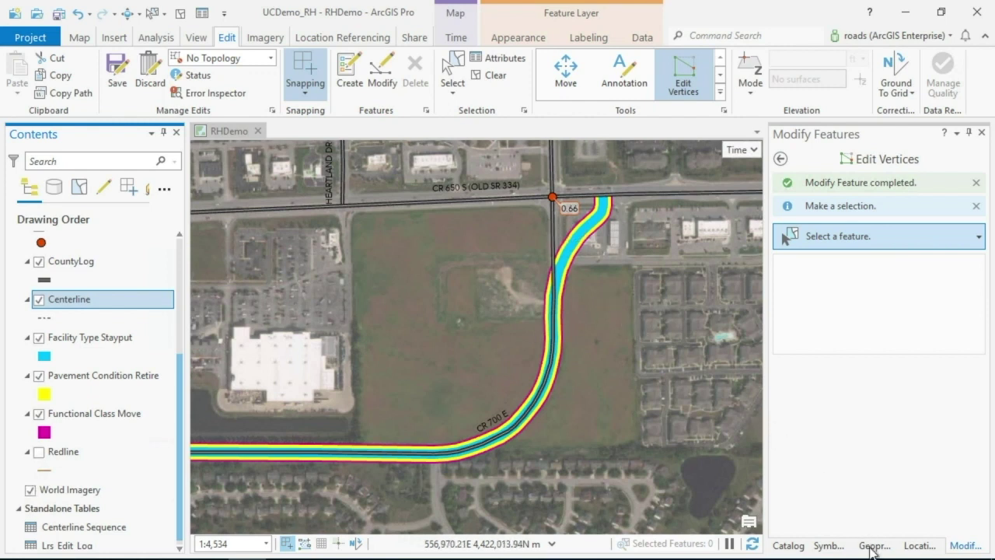
click(874, 545)
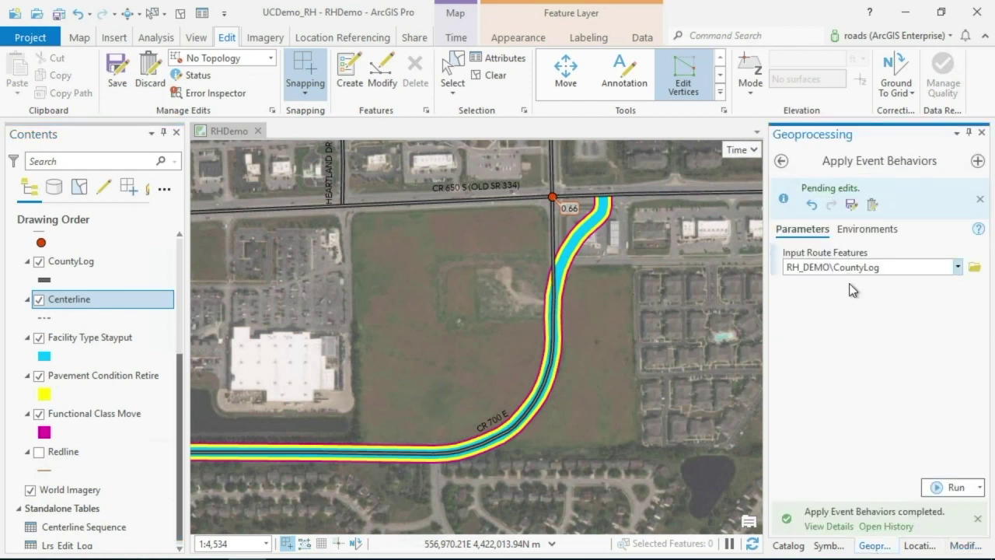
key(Return)
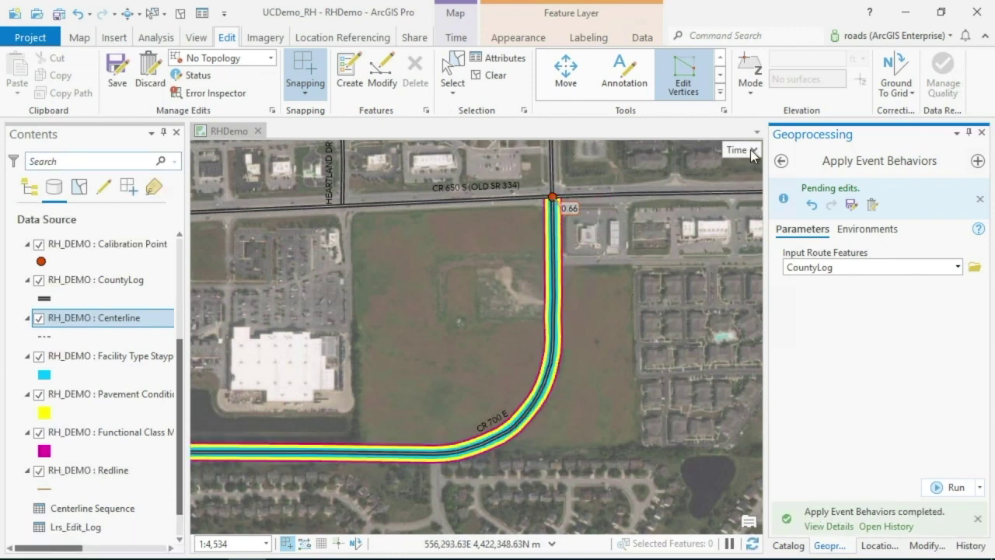
- Scrub the map's time slider to check the reshaped CR 700 E events over time, and turn off time filtering
click(751, 149)
mouse_move(709, 171)
mouse_down()
mouse_move(331, 171)
mouse_move(720, 183)
mouse_up()
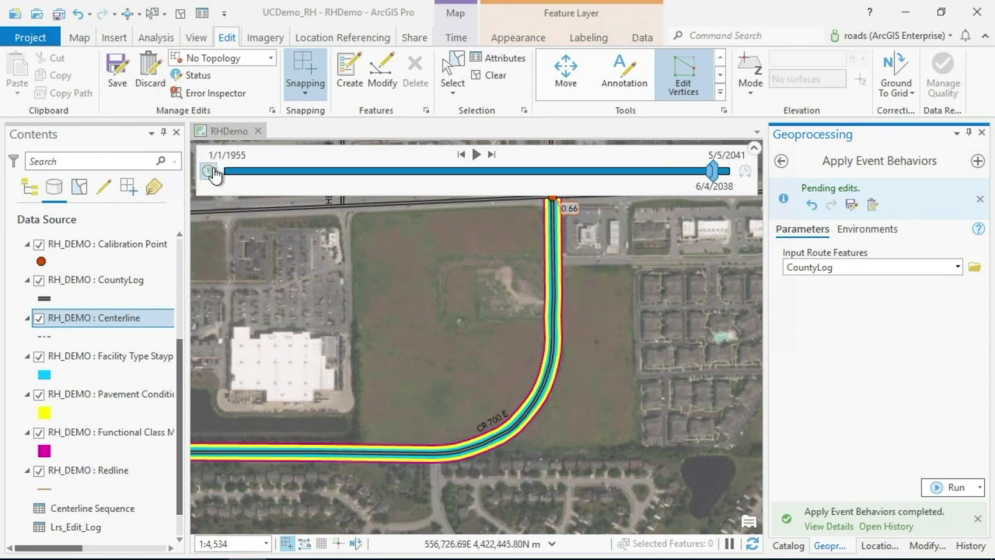
click(208, 172)
- Identify the reshaped CR 700 E route to examine its CountyLog record and dates, and close the route details
click(343, 39)
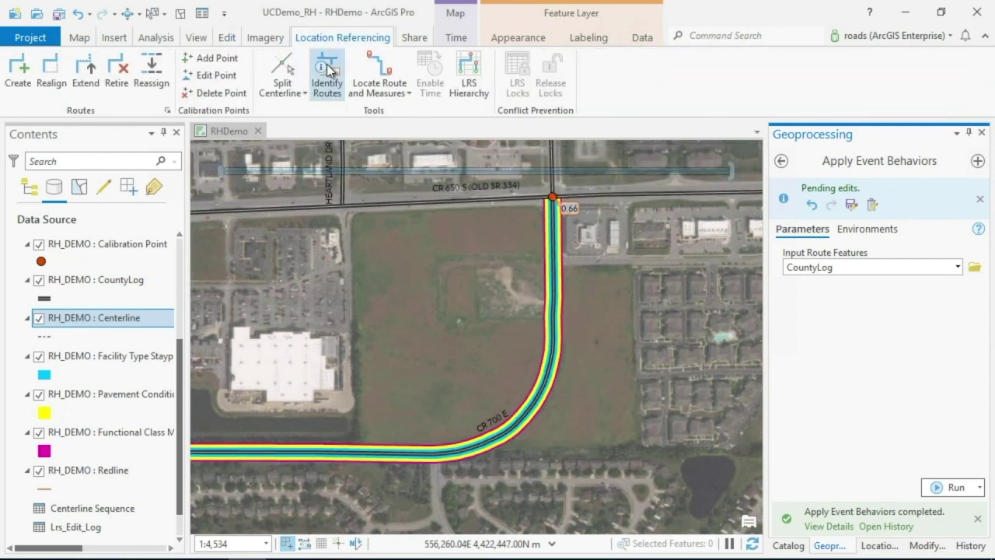
click(327, 72)
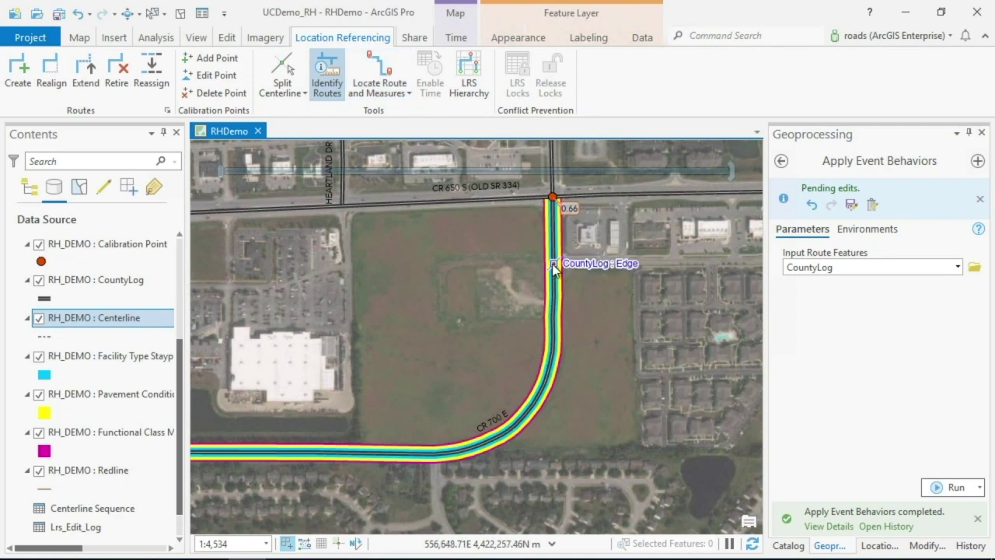
click(553, 265)
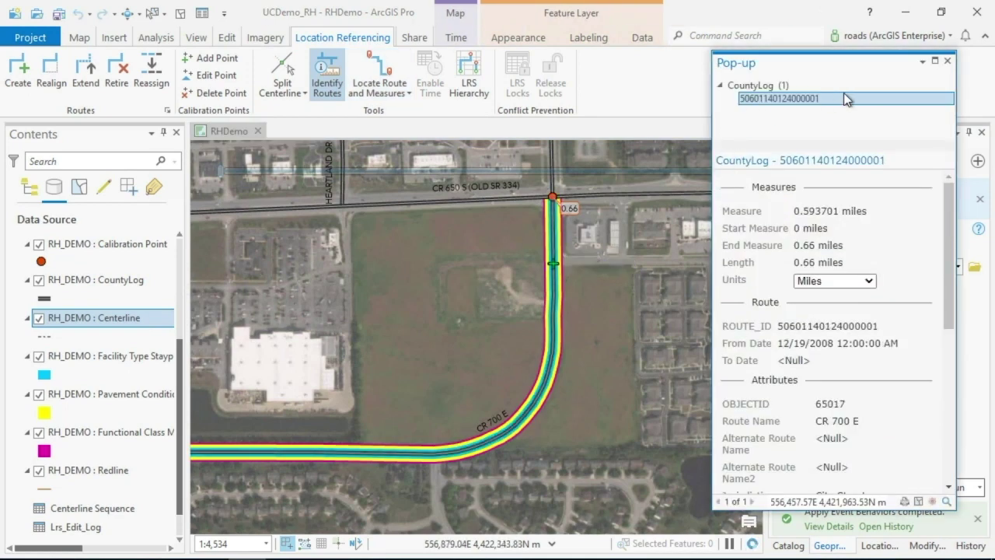
click(951, 62)
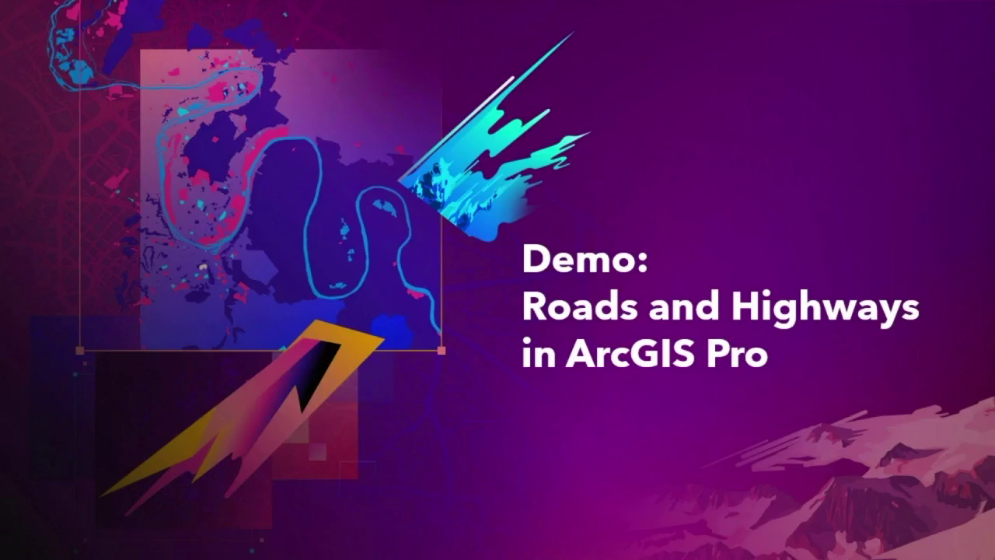
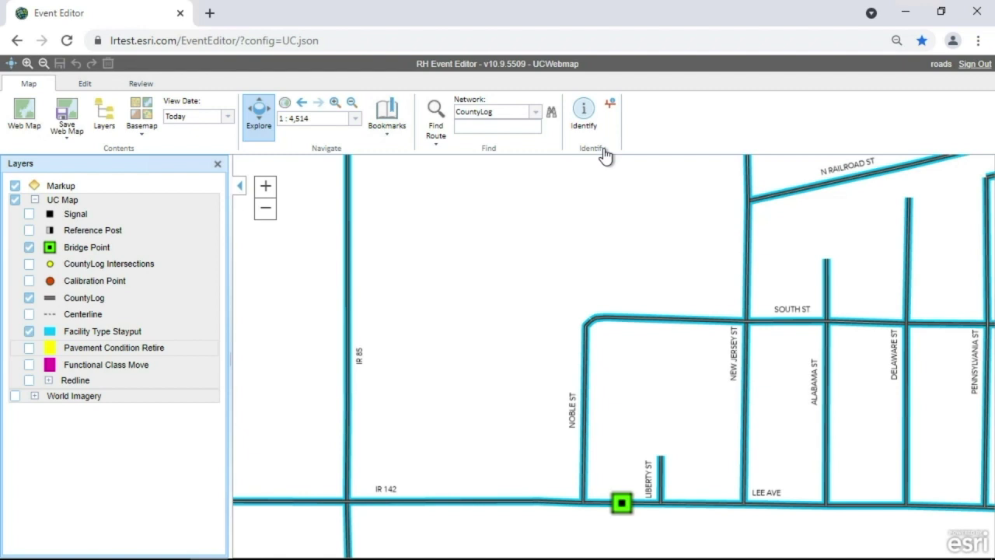
click(90, 87)
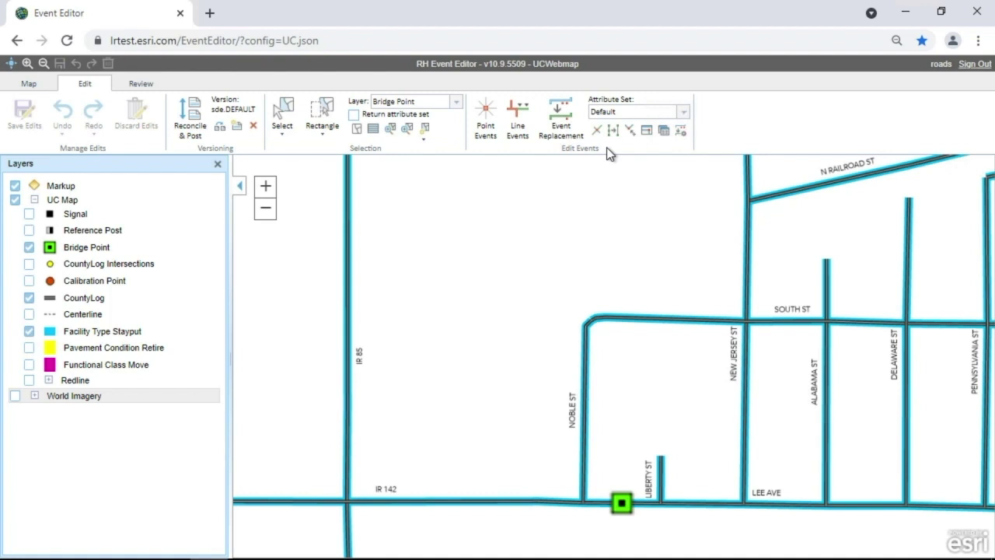
click(141, 83)
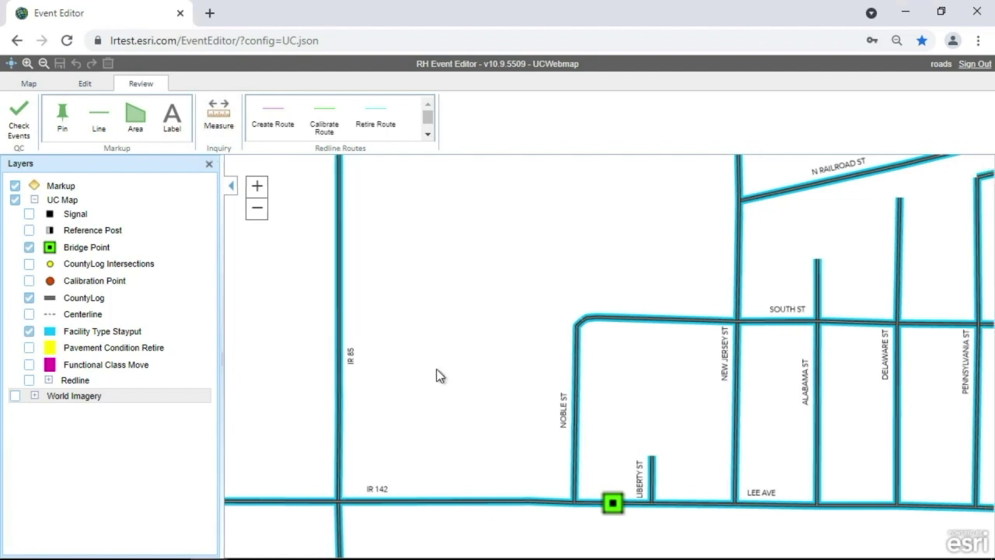
- Create an attribute set named St1 on the CountyLog network, with CountyLog methods in miles and layer names shown
click(84, 83)
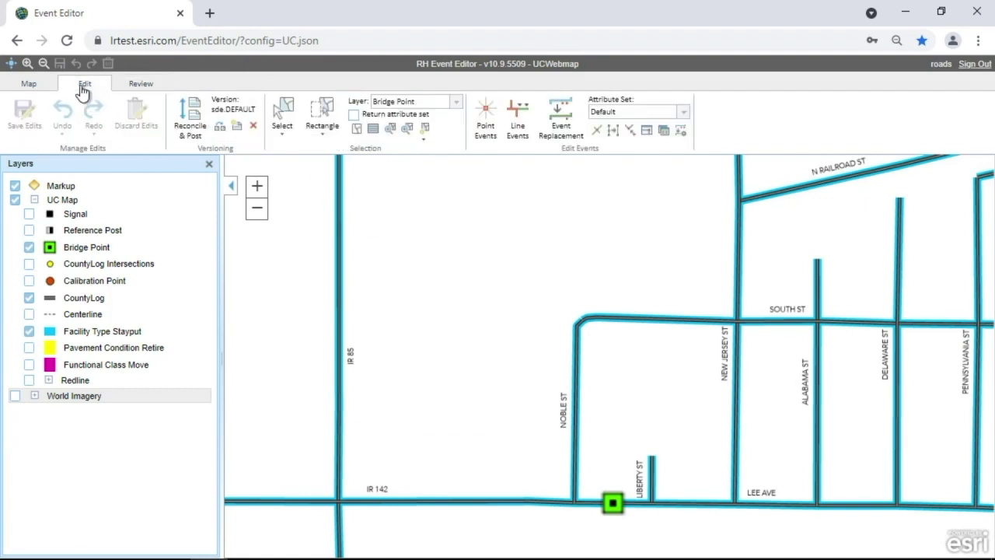
click(662, 134)
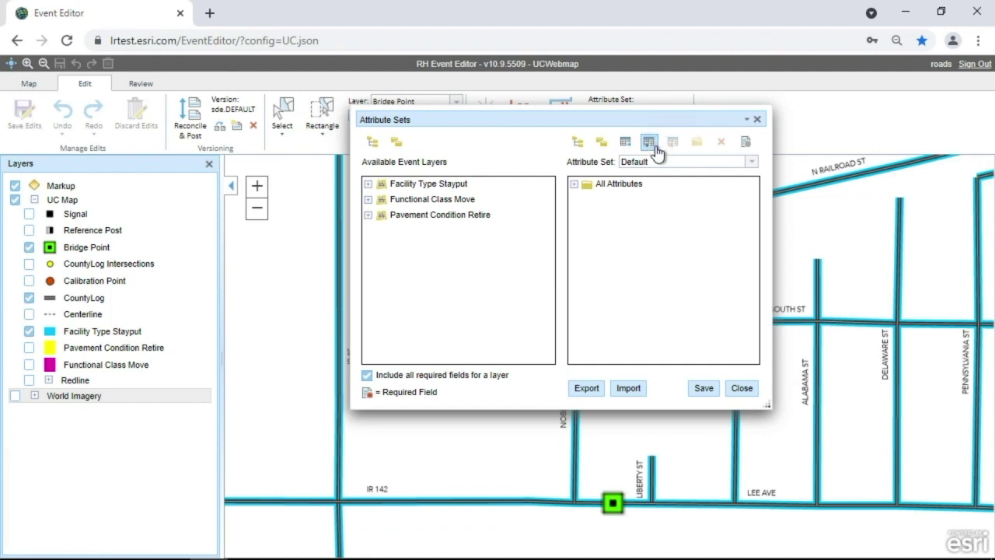
click(649, 144)
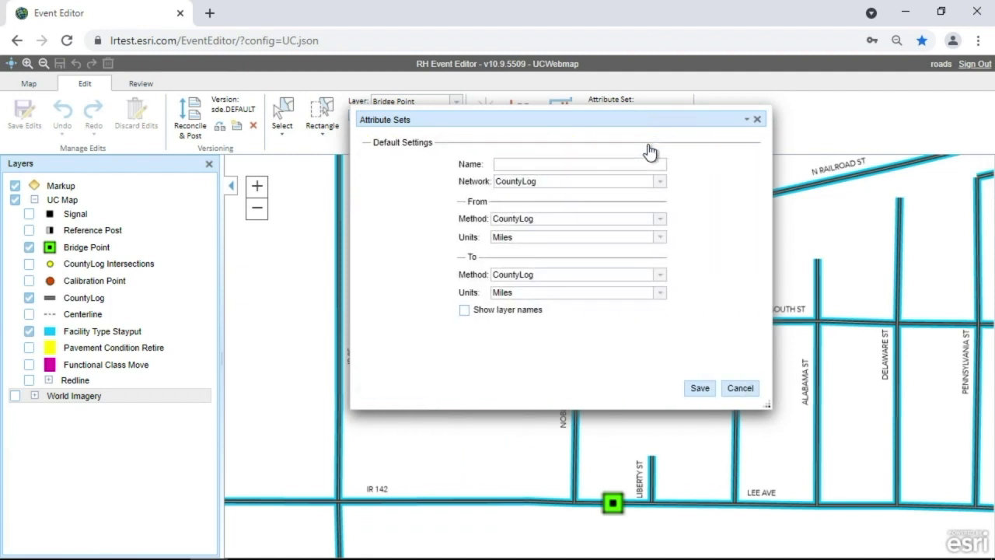
click(609, 164)
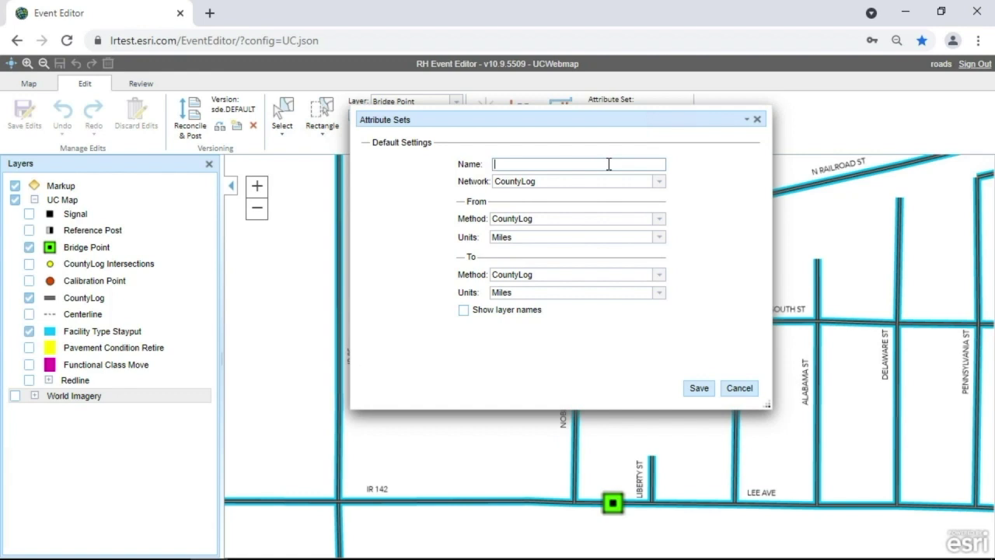
text(St1)
click(659, 220)
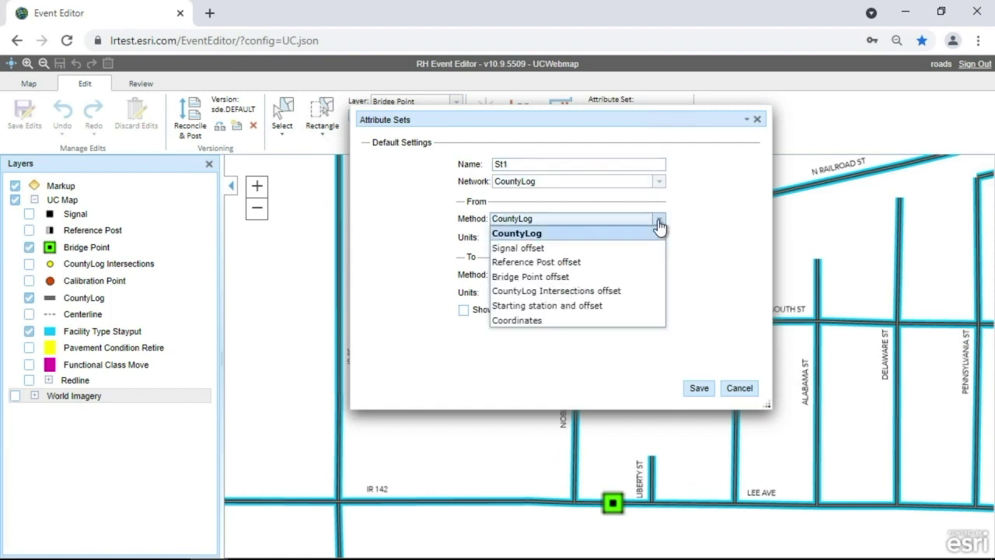
click(685, 227)
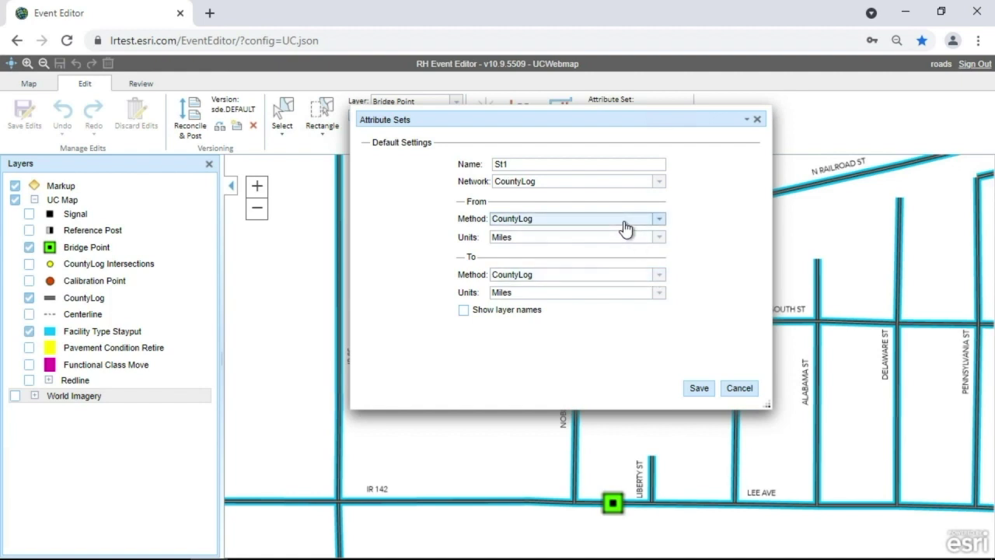
click(464, 310)
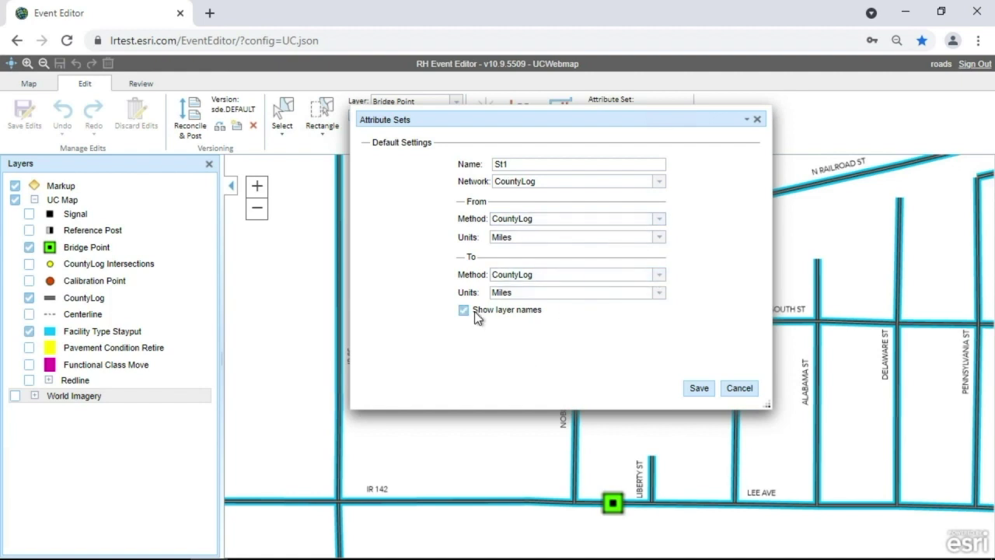
click(697, 393)
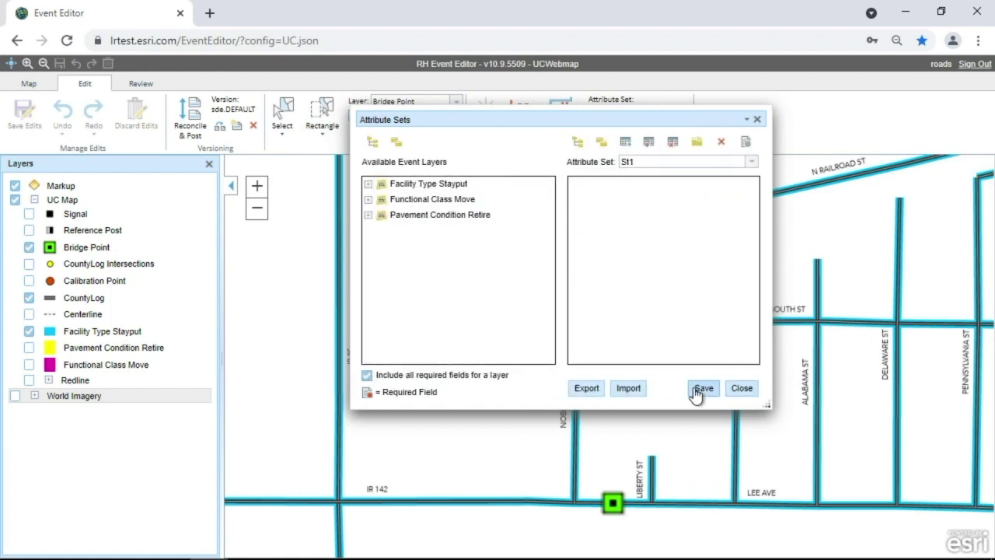
- Create a group named Group1 in attribute set St1 and add the Facility Type field from Facility Type Stayput
click(698, 143)
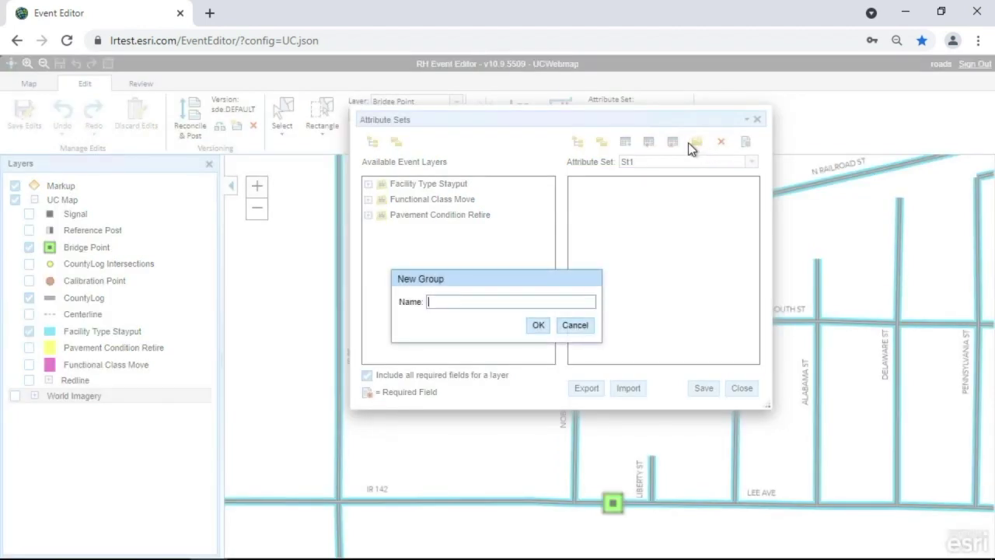
text(Group1)
click(538, 327)
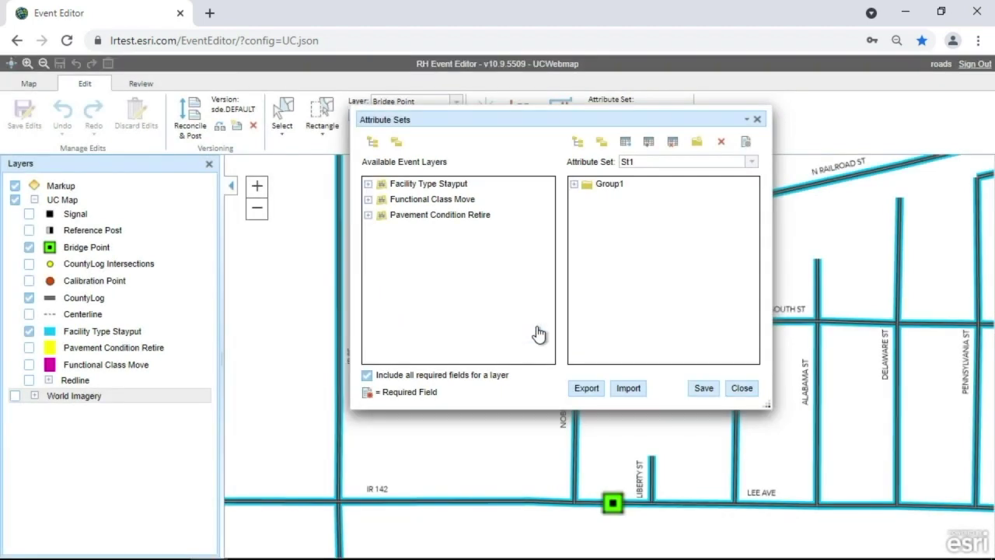
click(368, 185)
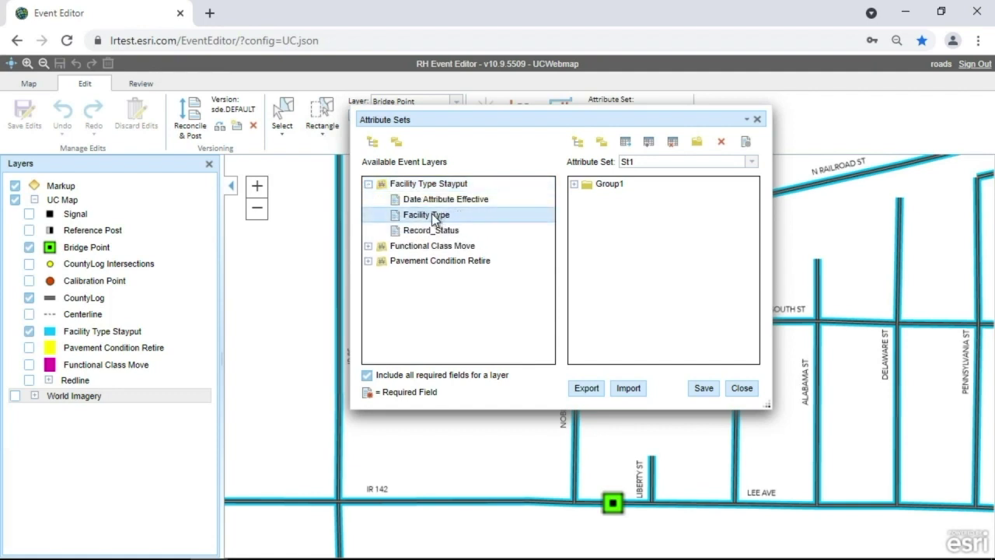
drag(465, 219, 599, 185)
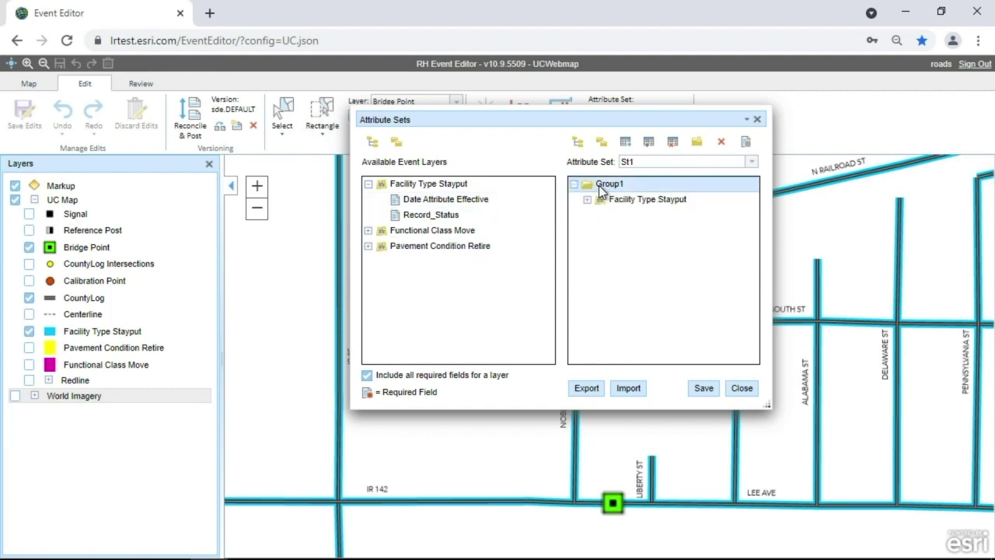
- Add the Record_Status and Functional Class fields from Functional Class Move to Group1, and save attribute set St1
click(369, 231)
click(420, 261)
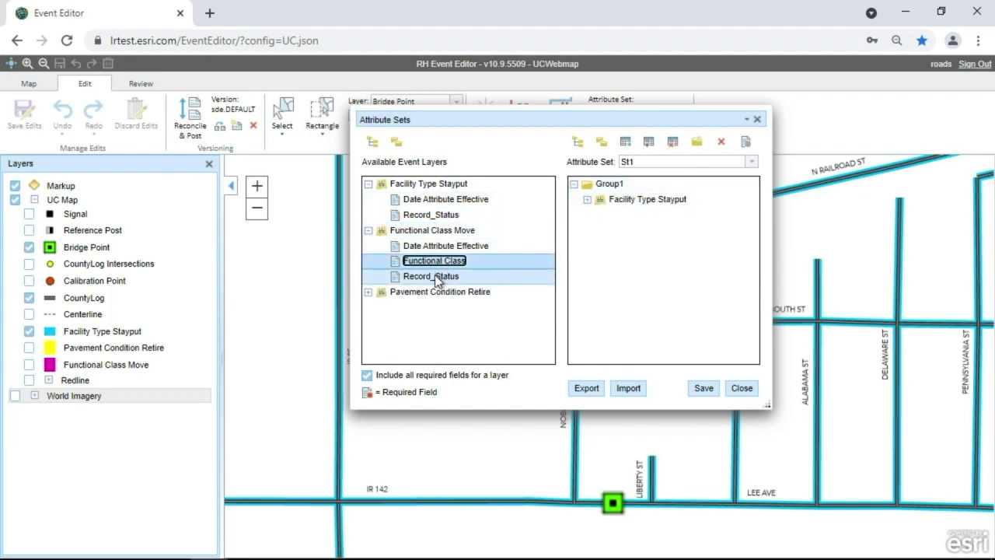
click(436, 277)
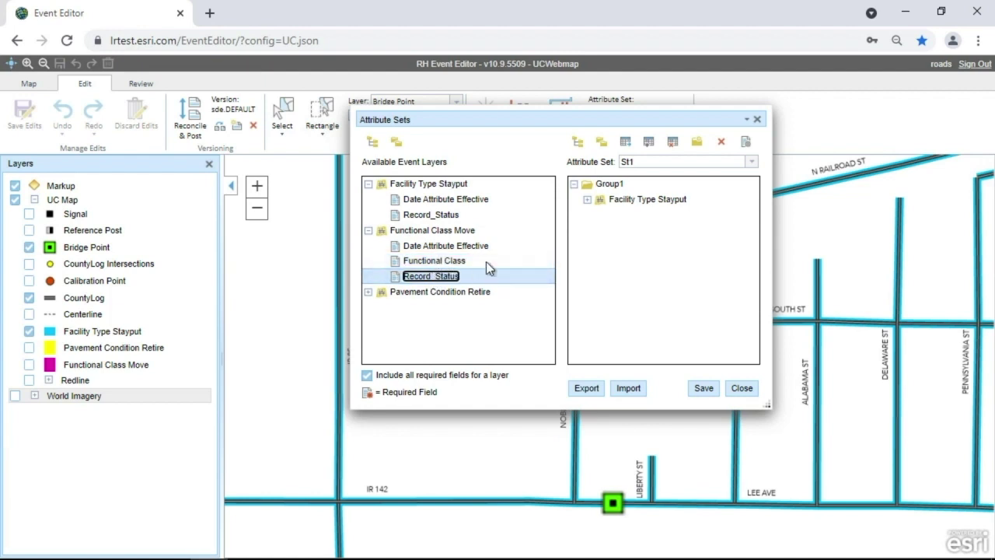
drag(489, 268, 638, 204)
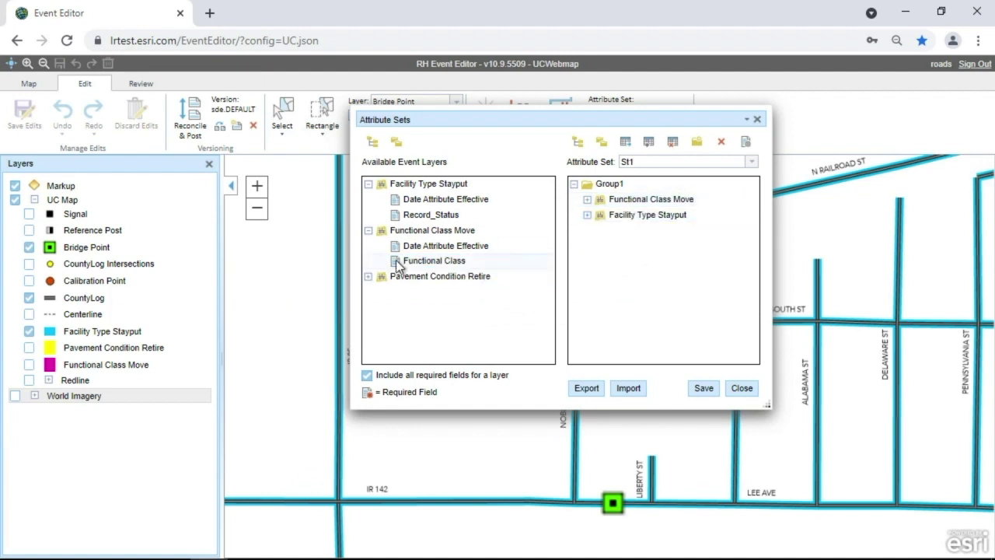
drag(399, 266, 613, 202)
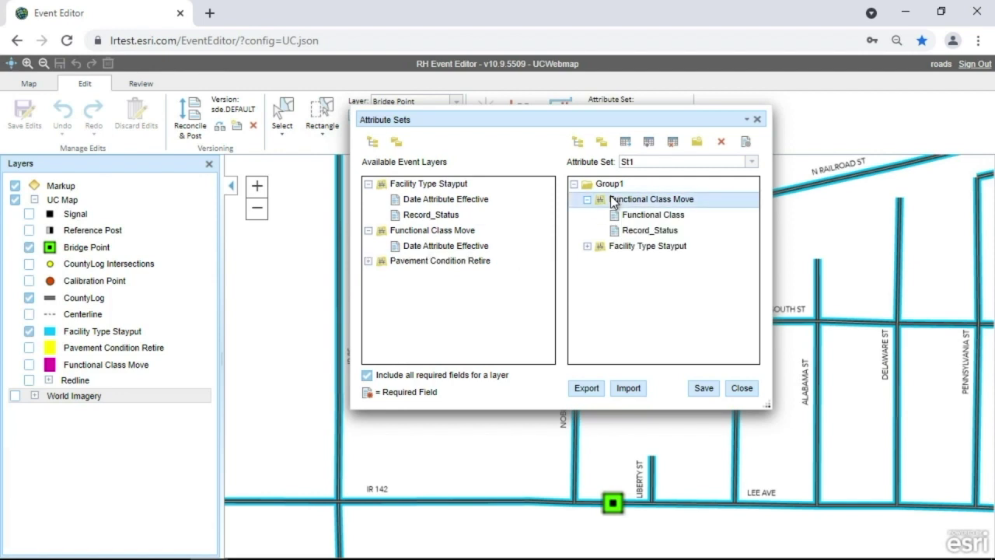
click(584, 246)
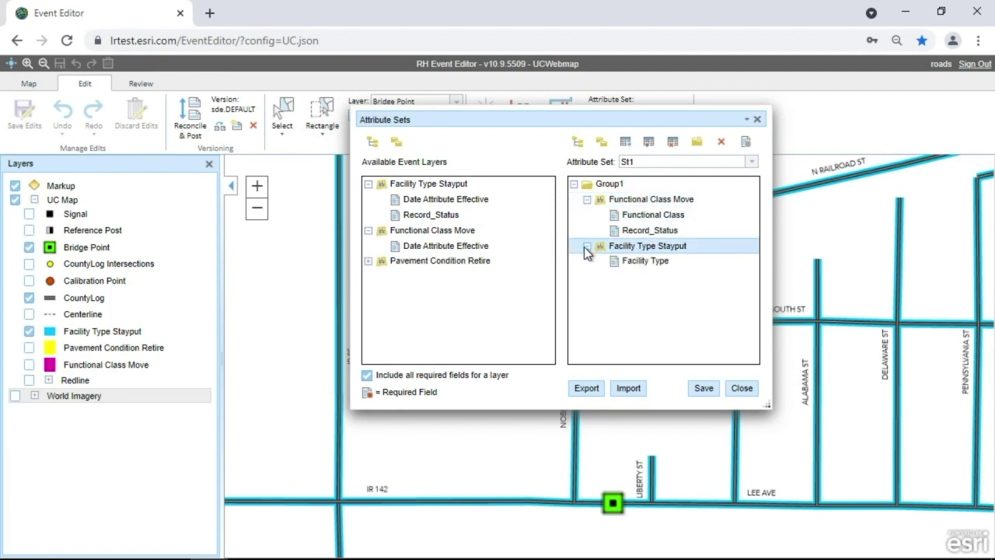
click(698, 389)
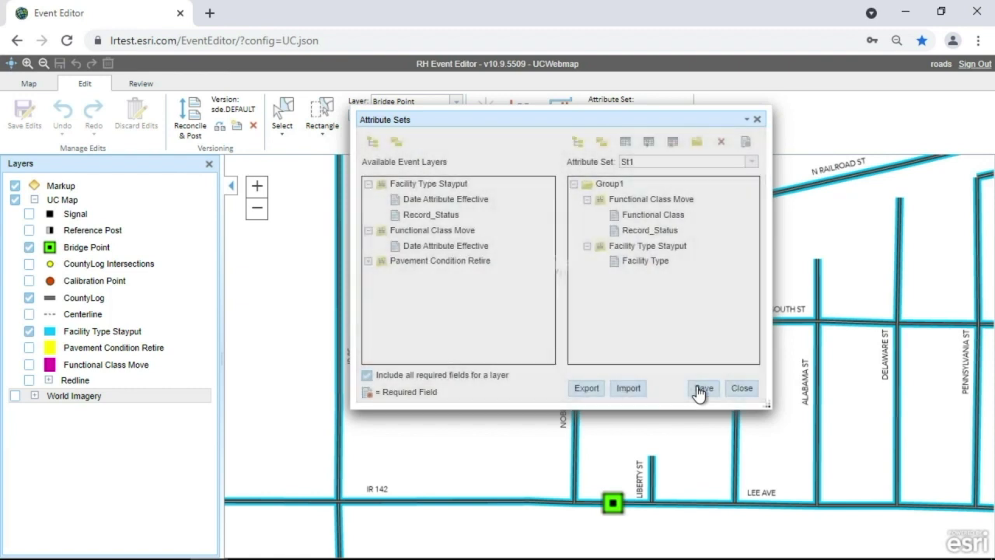
click(743, 389)
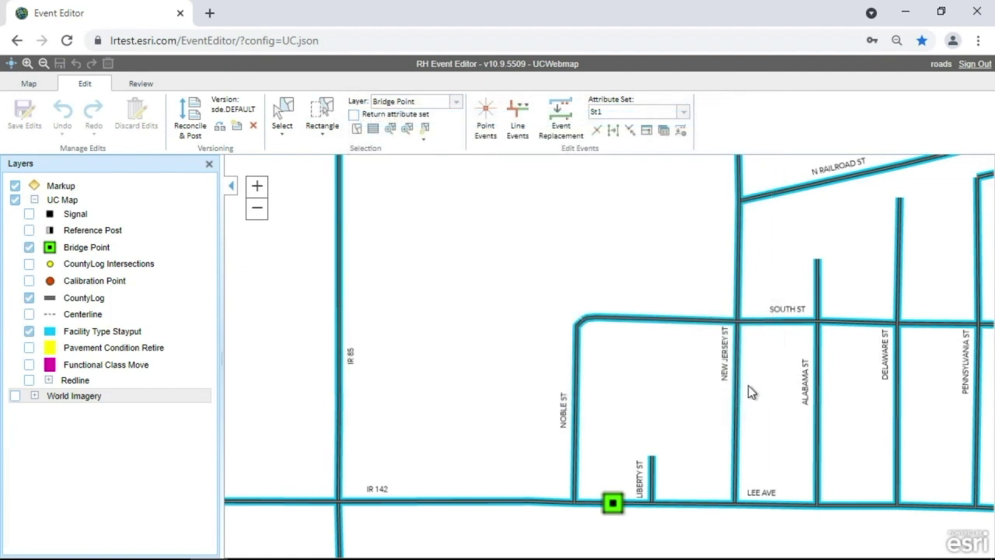
- Set the snapping options to snap to CountyLog vertices and edges, and turn snapping on
click(647, 132)
click(588, 256)
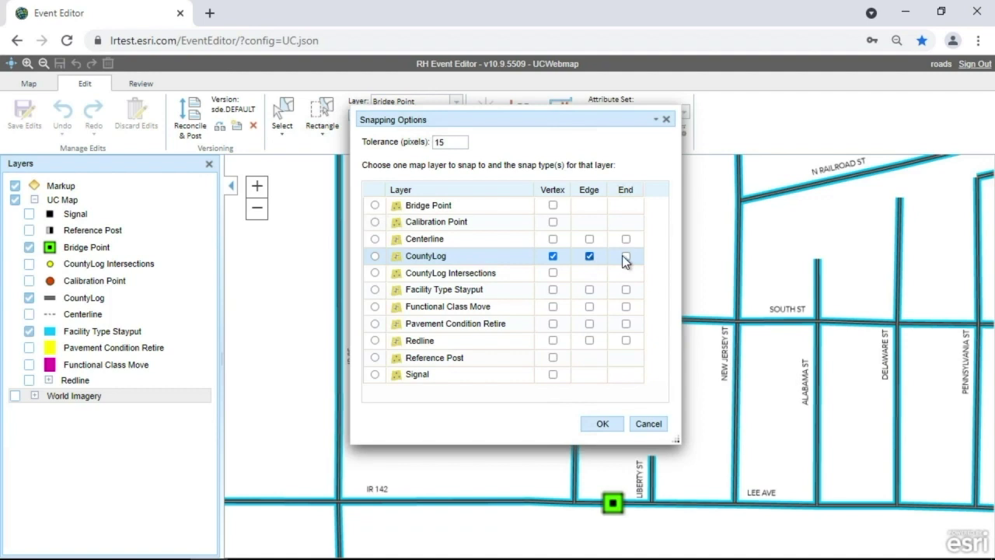
click(603, 424)
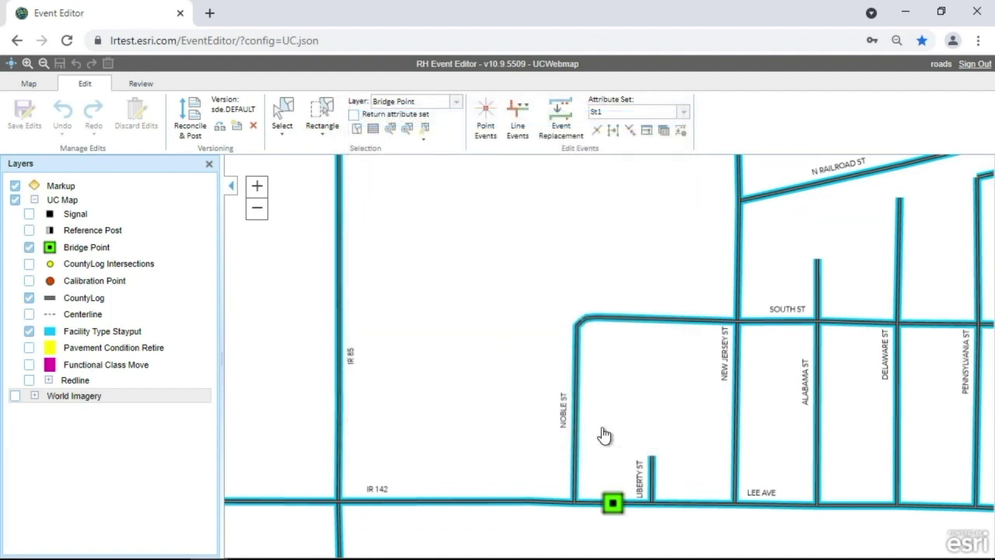
click(631, 132)
- Switch the editing version to roads.VERSION1
click(222, 130)
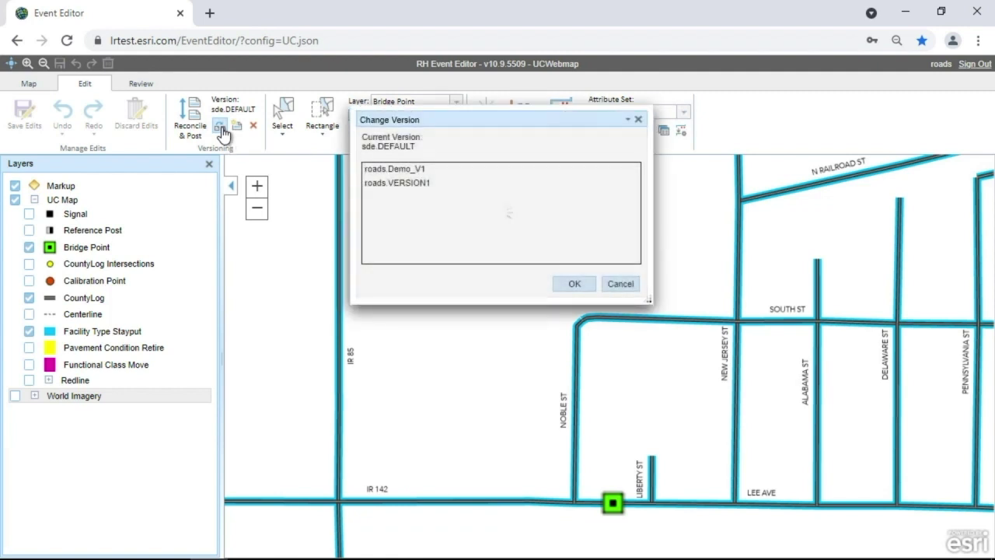
click(415, 185)
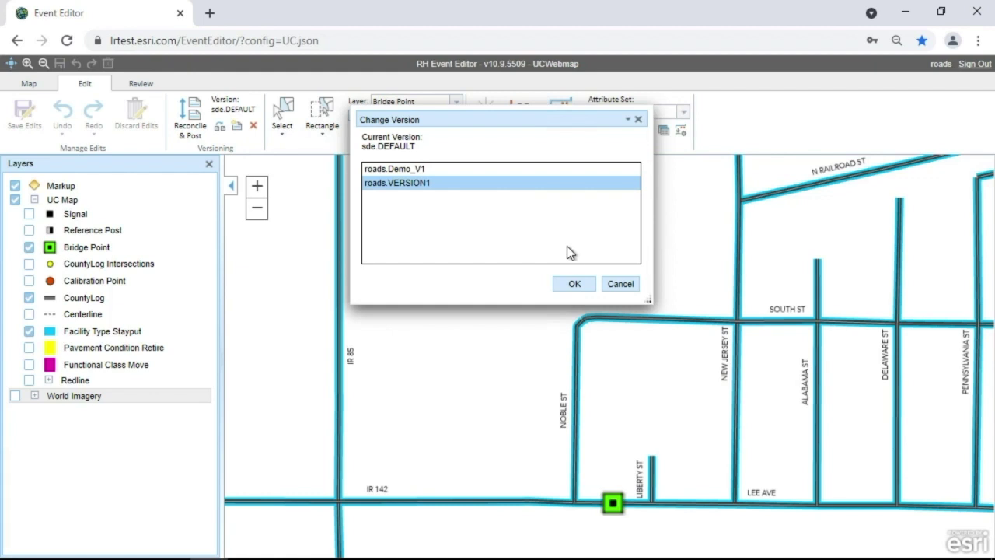
click(574, 283)
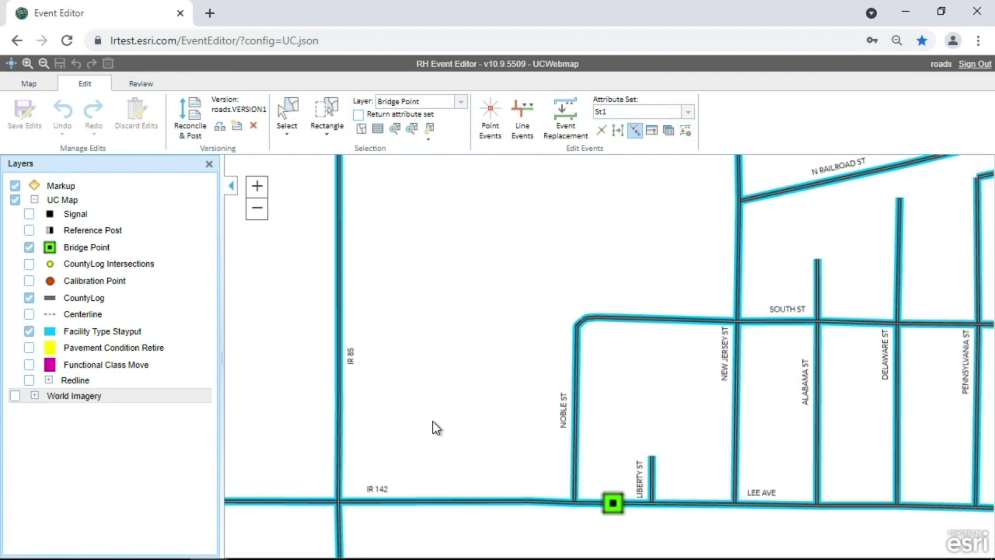
click(30, 84)
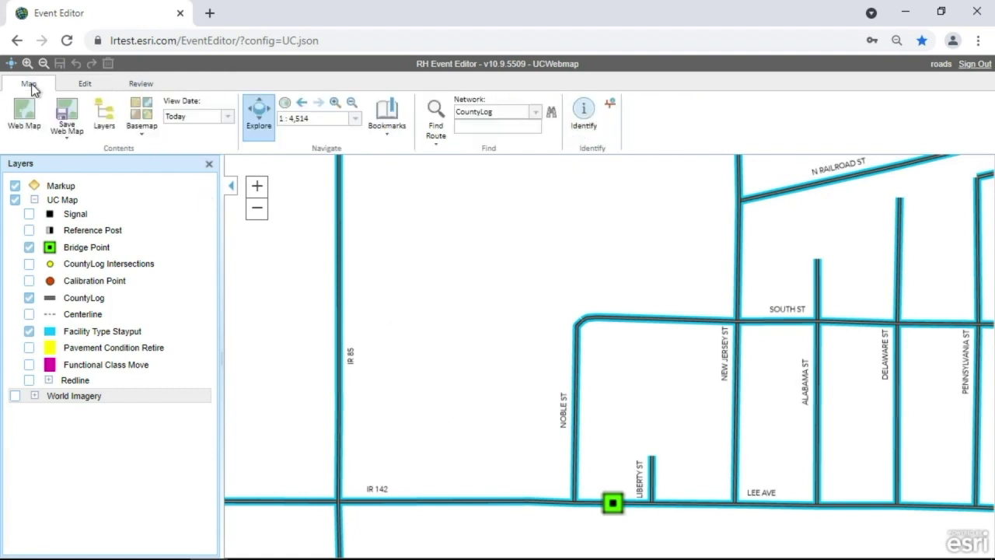
click(476, 130)
key(ctrl+v)
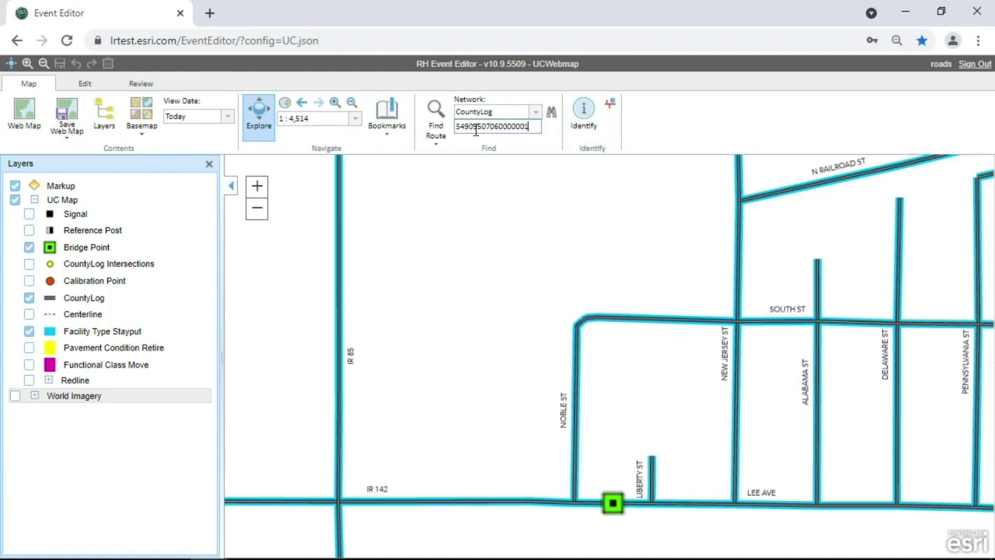
key(Return)
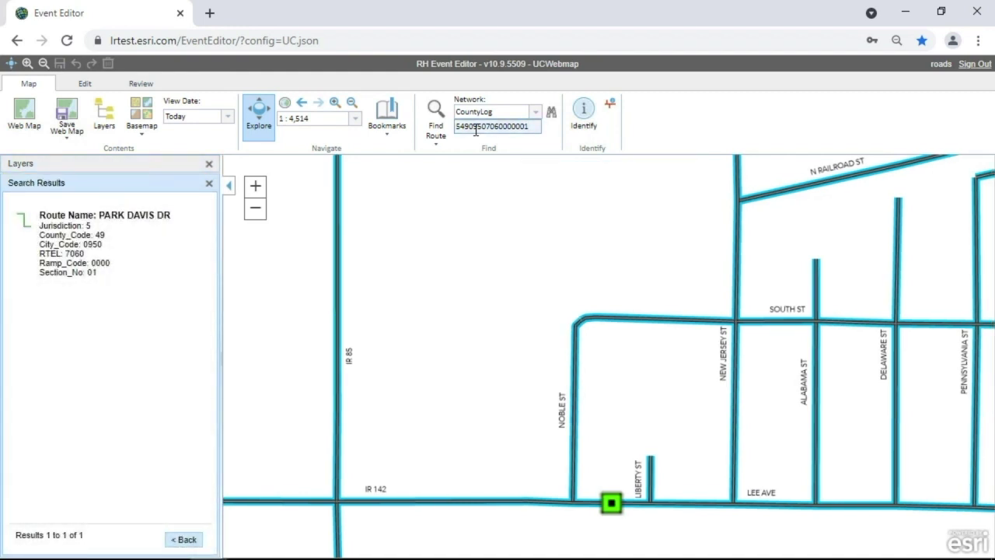
mouse_move(118, 297)
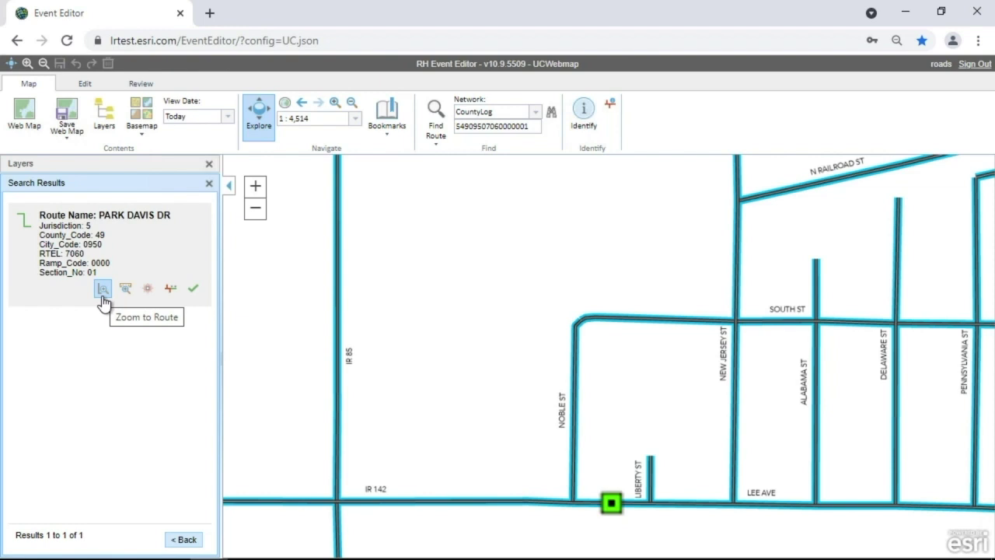
click(102, 297)
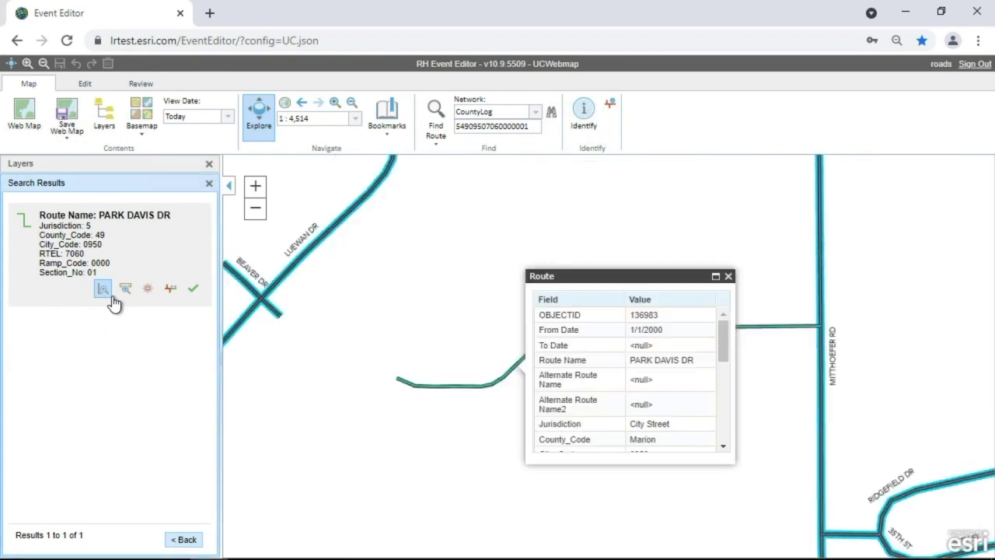
drag(726, 334, 728, 277)
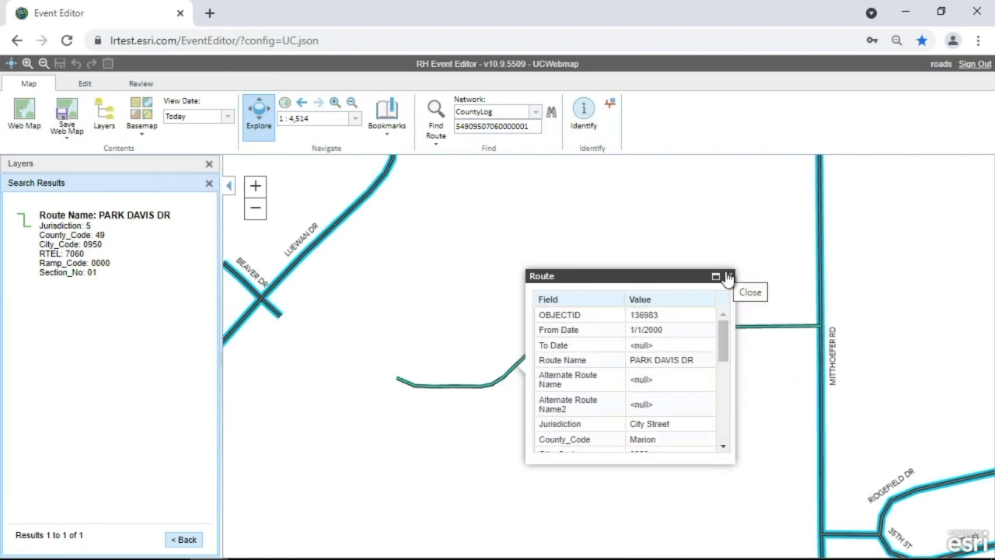
click(728, 277)
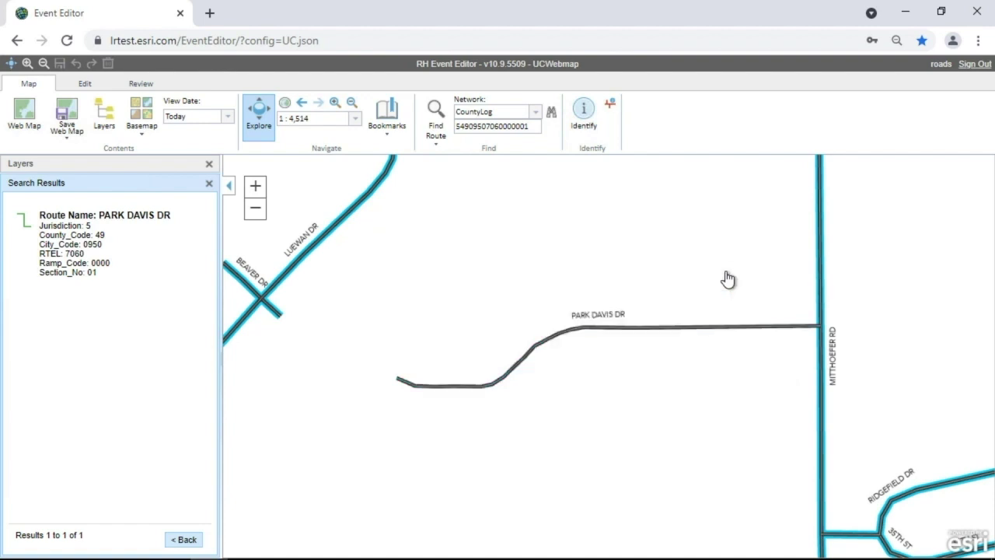
mouse_move(133, 256)
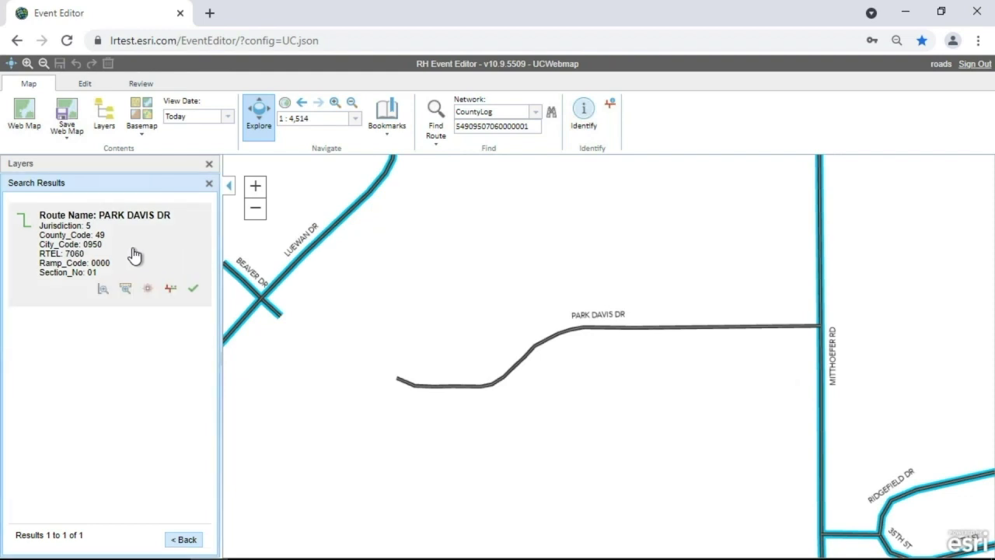
- Define linear events on the PARK DAVIS DR route from measure 0 to the route's end measure, using the route start date
click(172, 291)
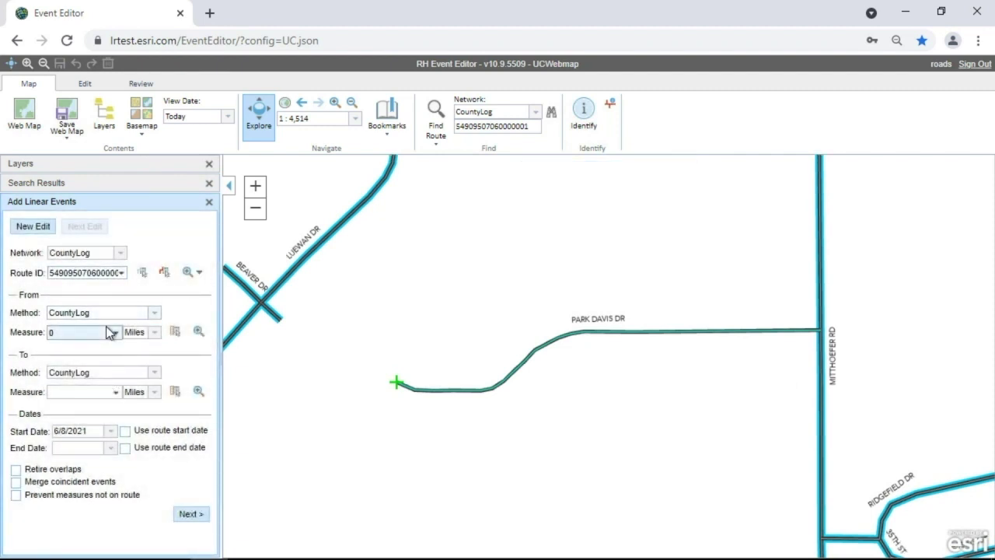
click(119, 395)
click(134, 413)
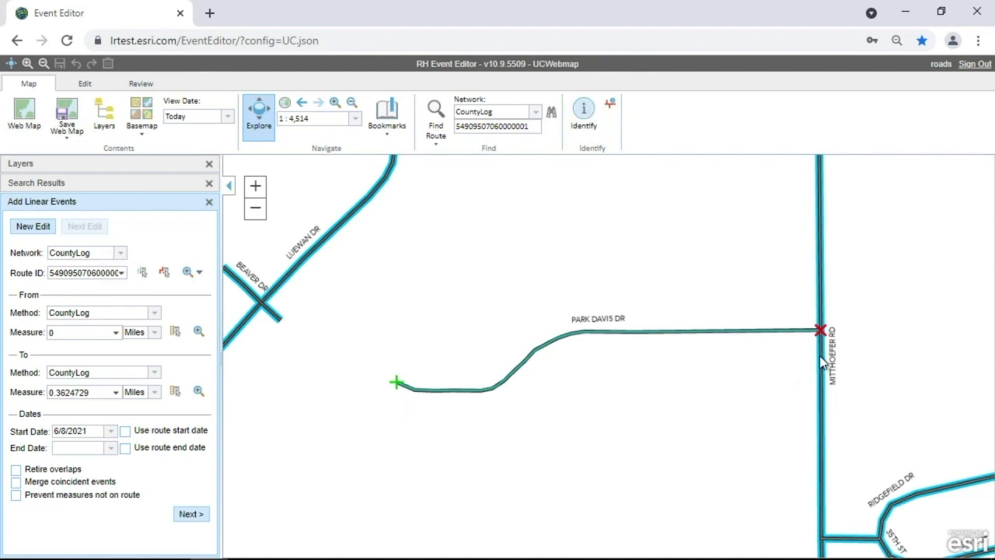
click(125, 432)
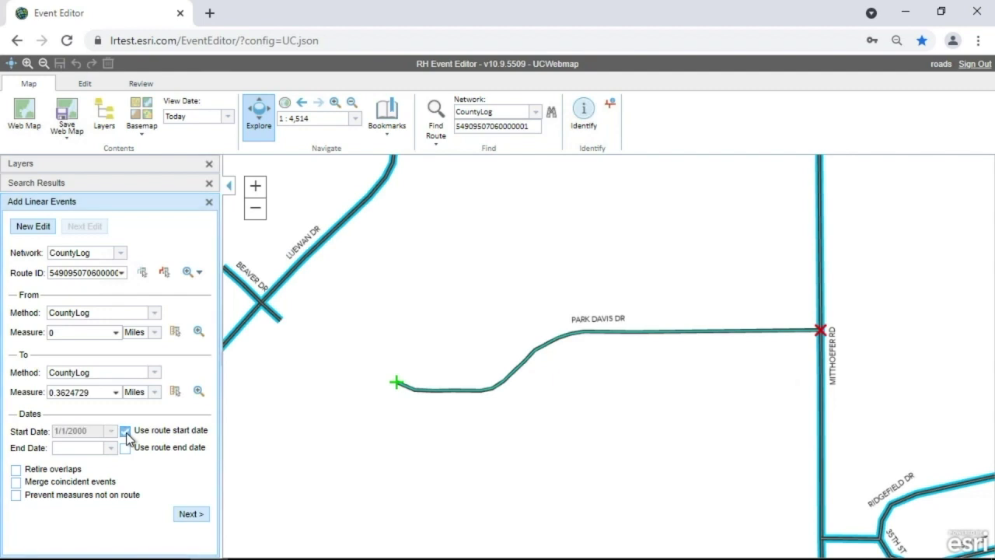
click(200, 515)
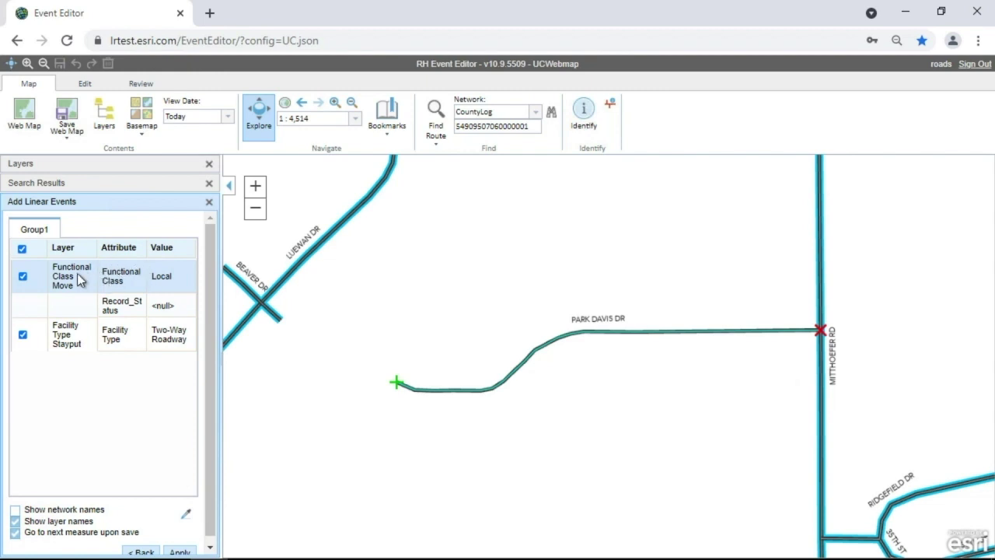
- Set Record_Status to Active for Functional Class Move, turn off going to the next measure upon save, and apply the linear events
click(80, 334)
click(184, 280)
click(184, 275)
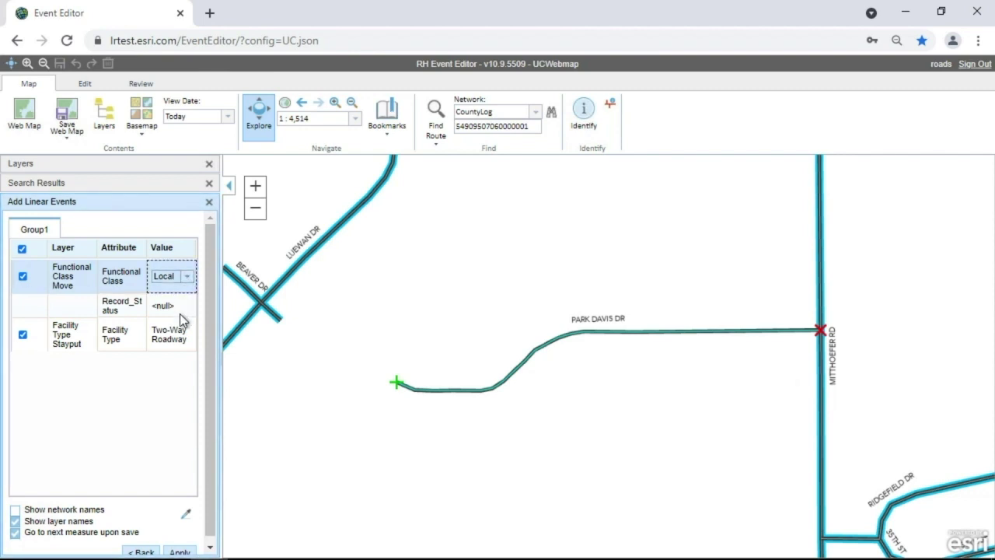
click(180, 308)
click(187, 307)
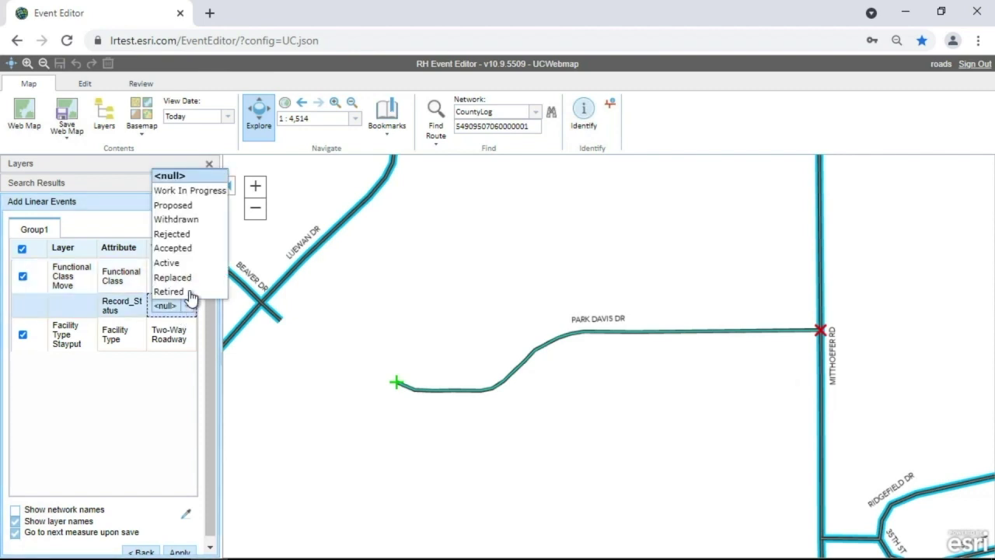
click(178, 264)
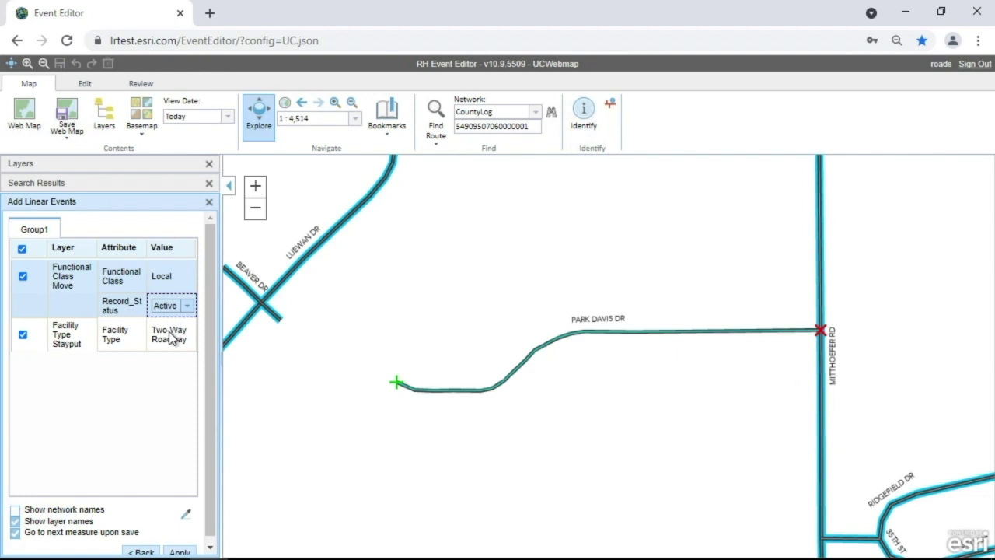
click(15, 534)
scroll(194, 520, down, 1)
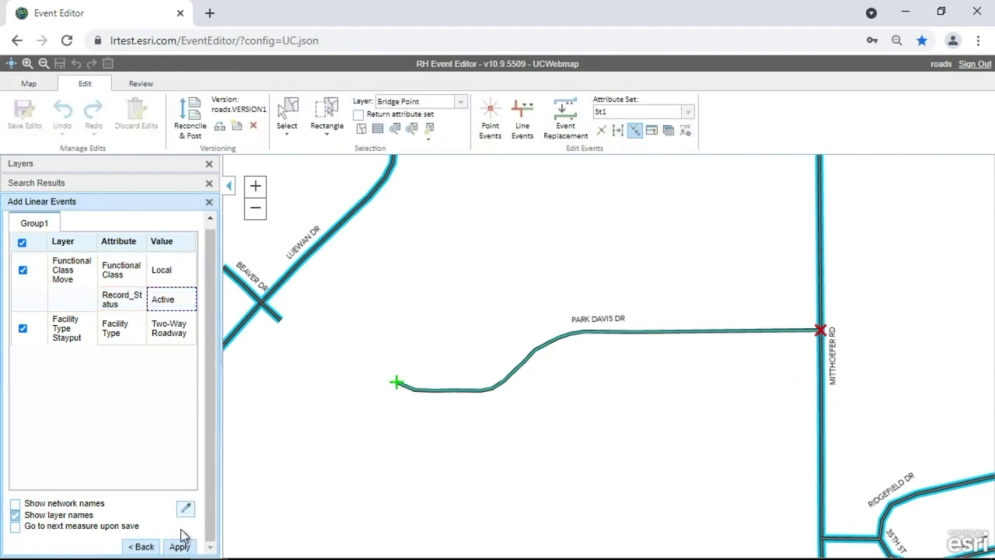
click(179, 549)
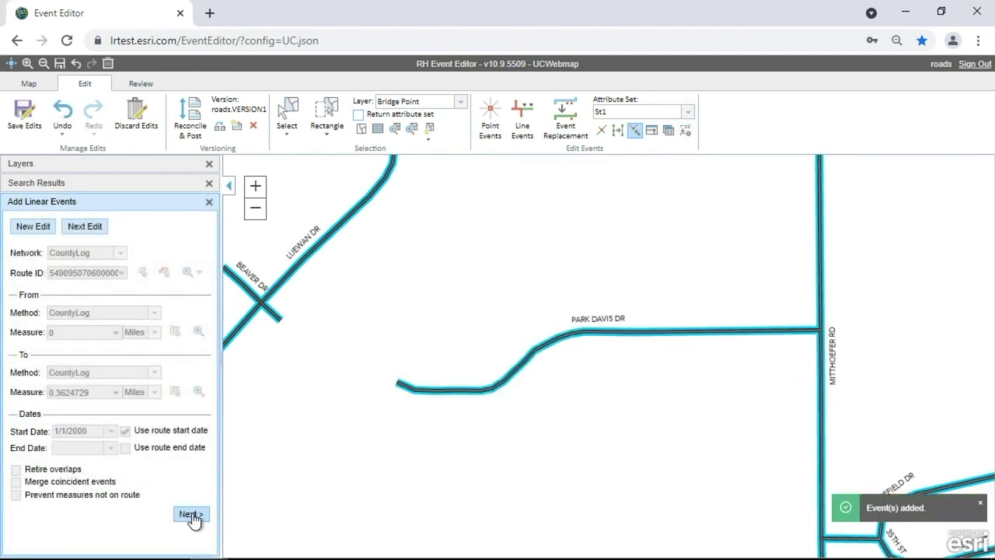
- Check the new event by showing and hiding the Functional Class Move layer, and close the Add Linear Events and Search Results panes
click(94, 171)
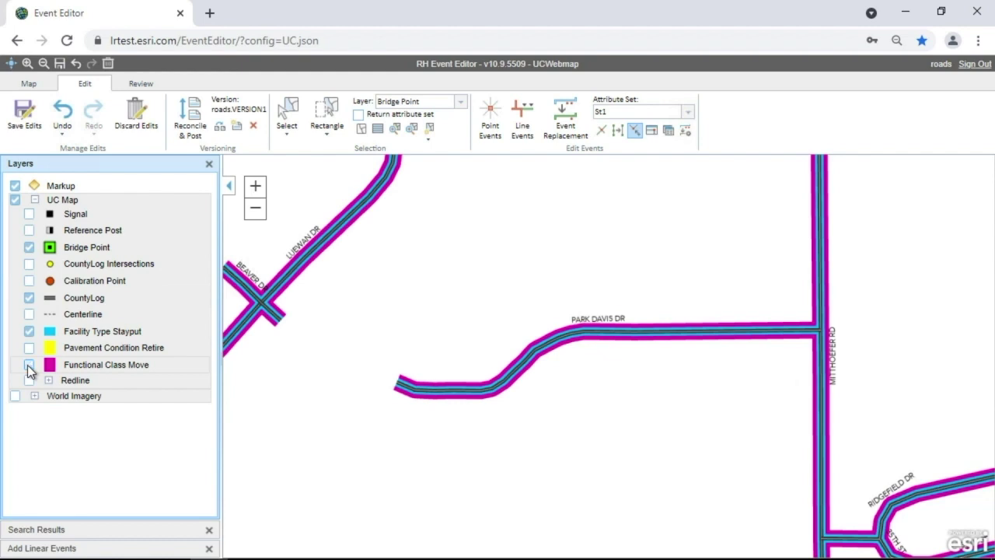
click(29, 365)
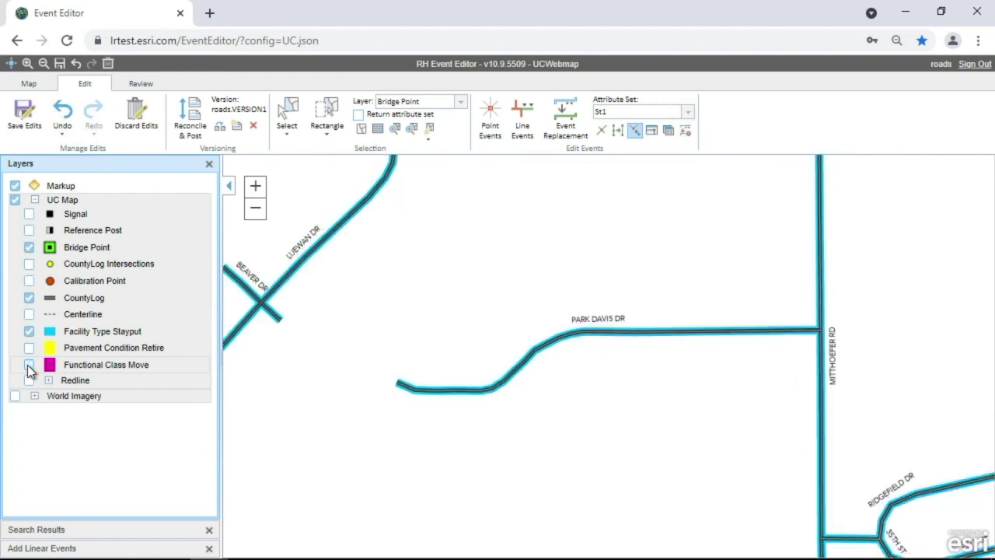
click(209, 548)
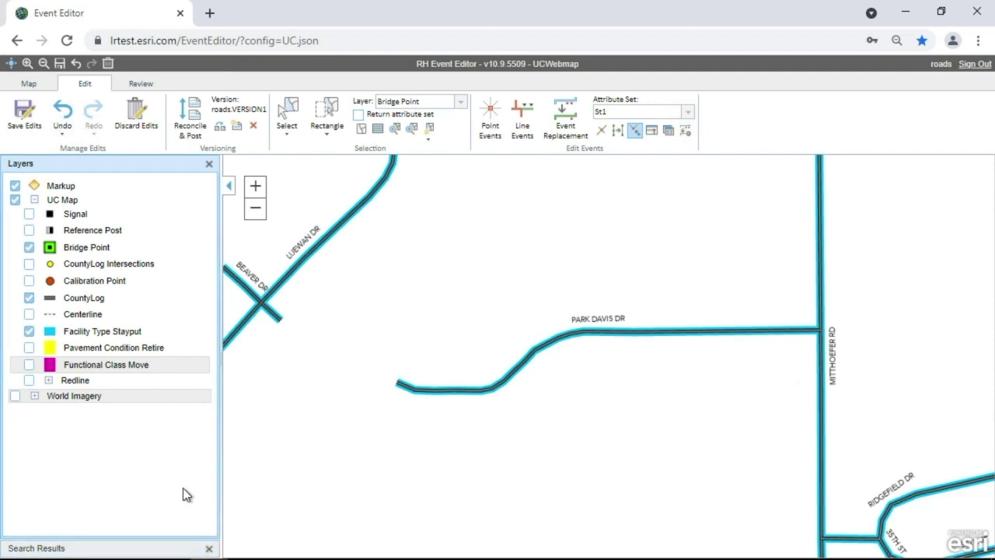
click(209, 548)
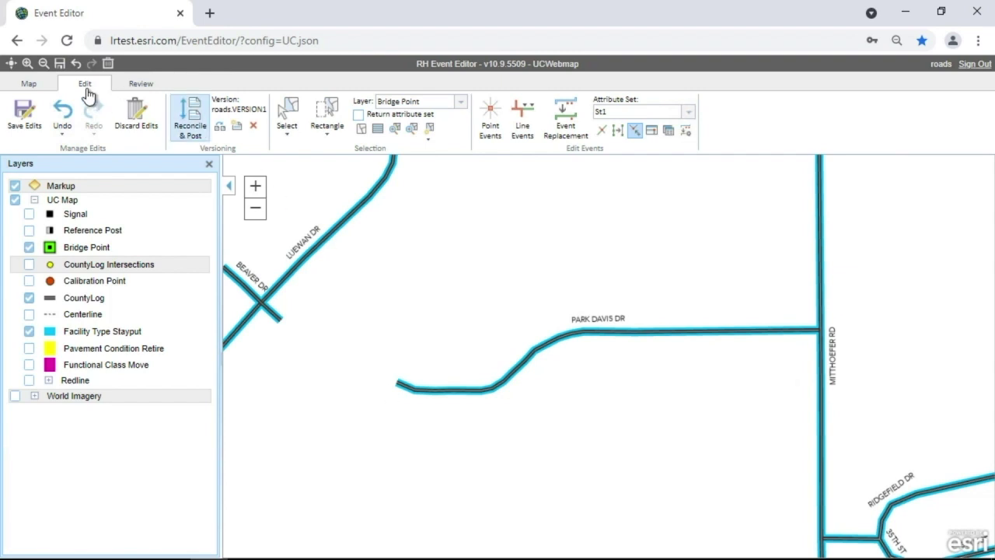
- Go to the Add Point Event bookmark and show the CountyLog Intersections layer
click(32, 83)
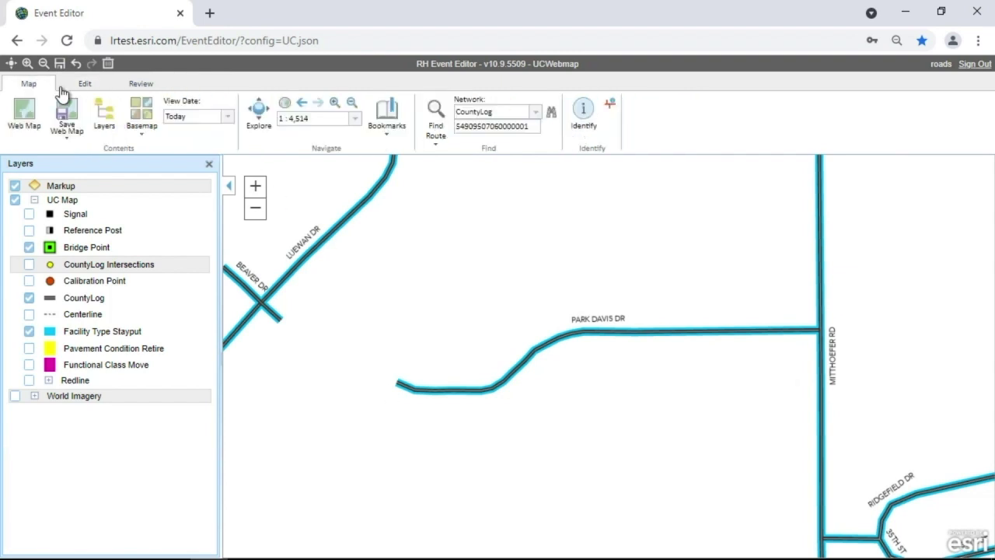
click(388, 125)
click(405, 197)
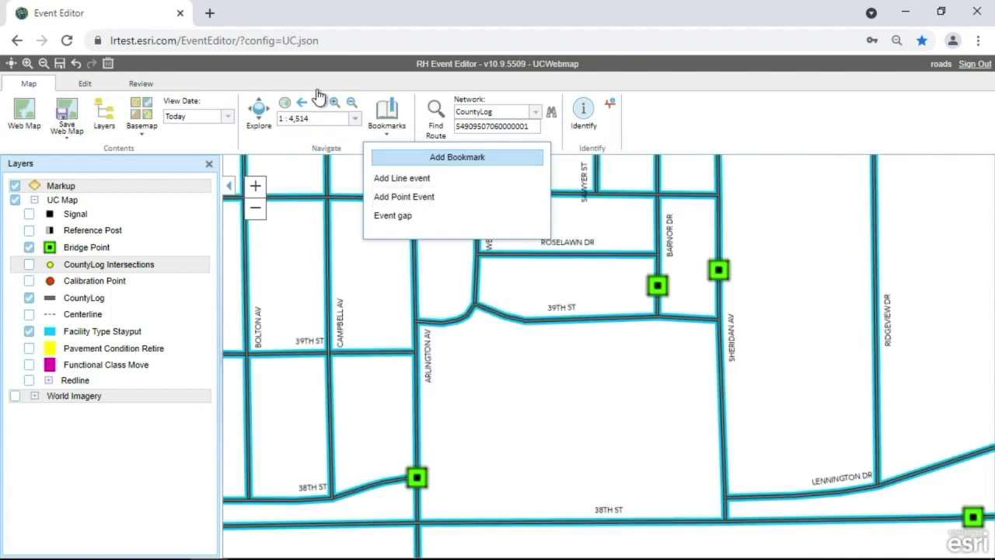
click(282, 242)
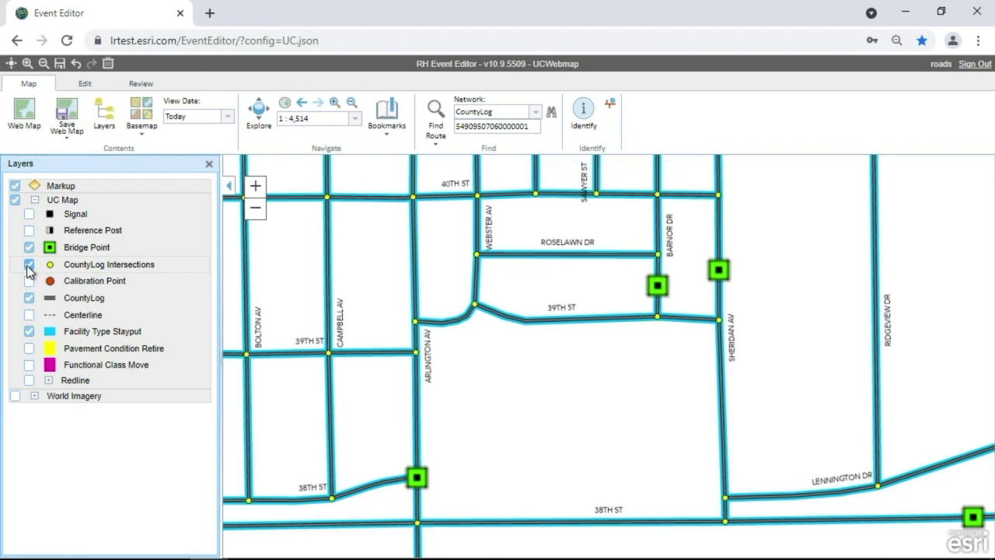
- Start a point event in the Bridge Point layer and pick the 39TH ST route between Arlington Av and Sheridan Av from the map
click(87, 84)
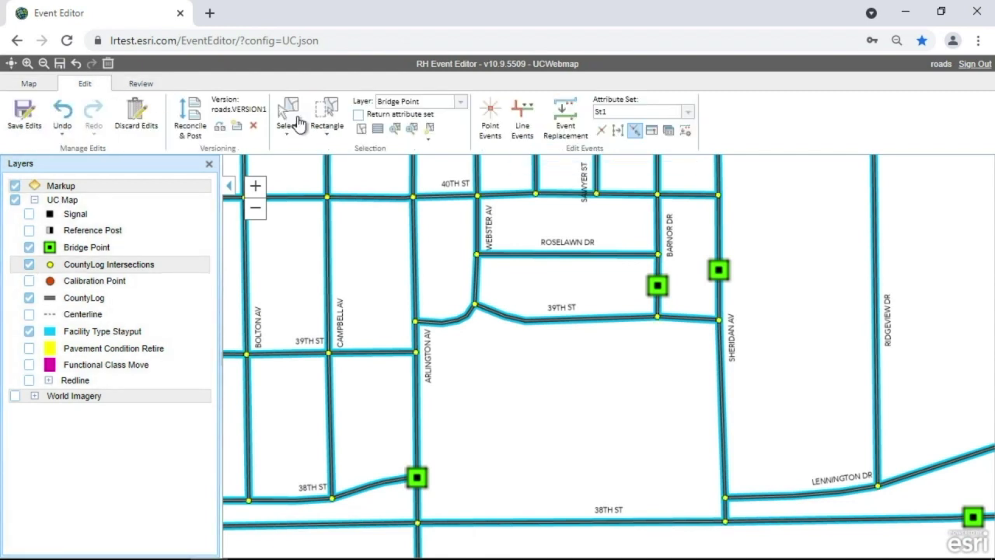
click(491, 129)
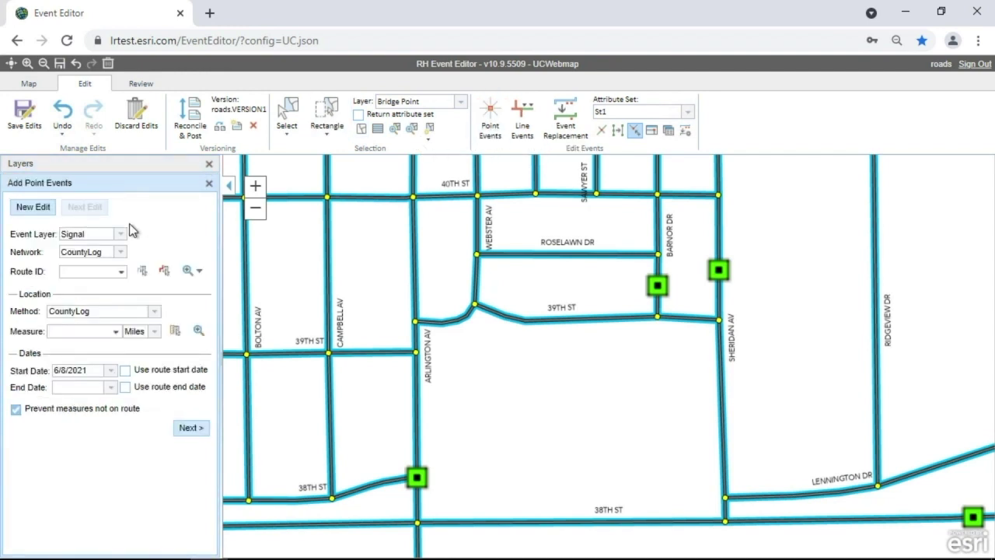
click(122, 234)
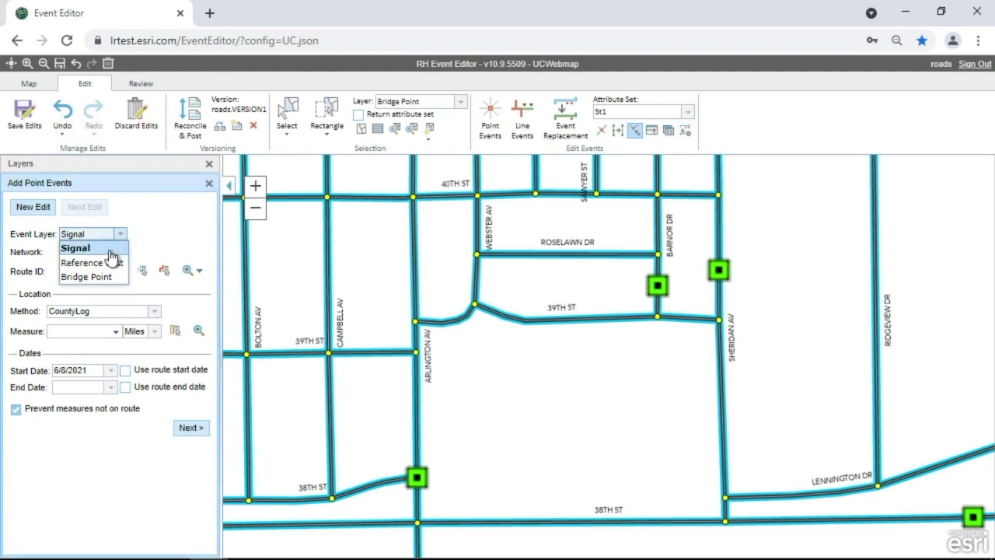
click(98, 277)
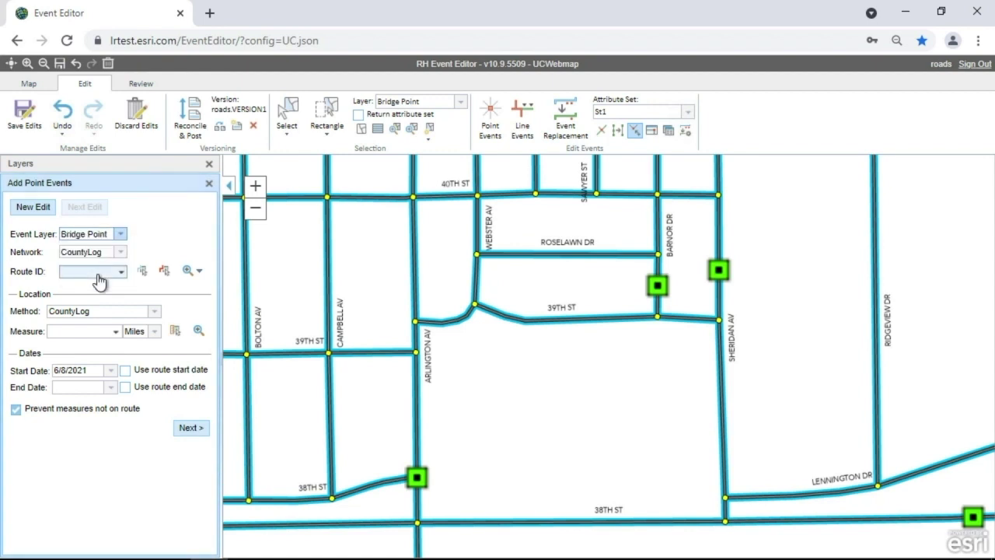
click(143, 273)
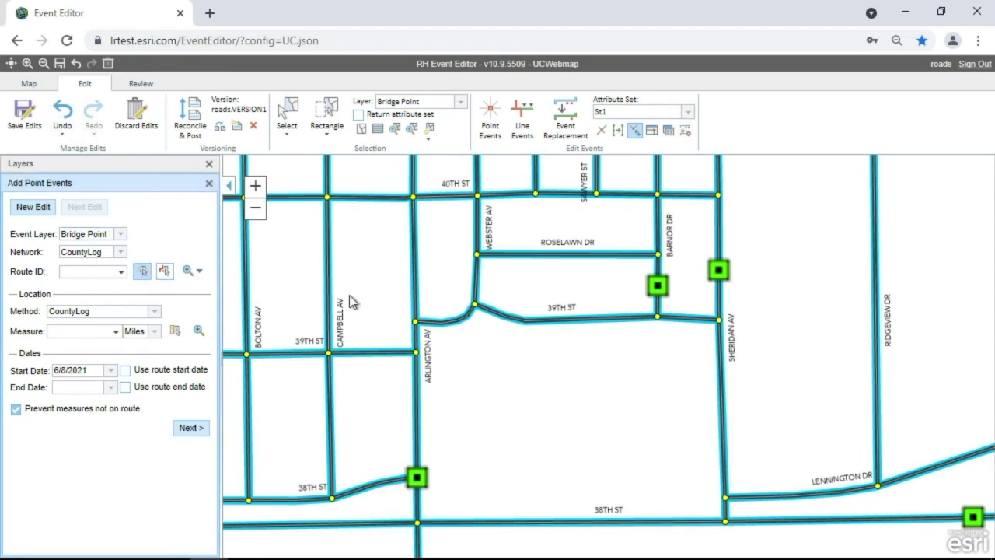
click(507, 321)
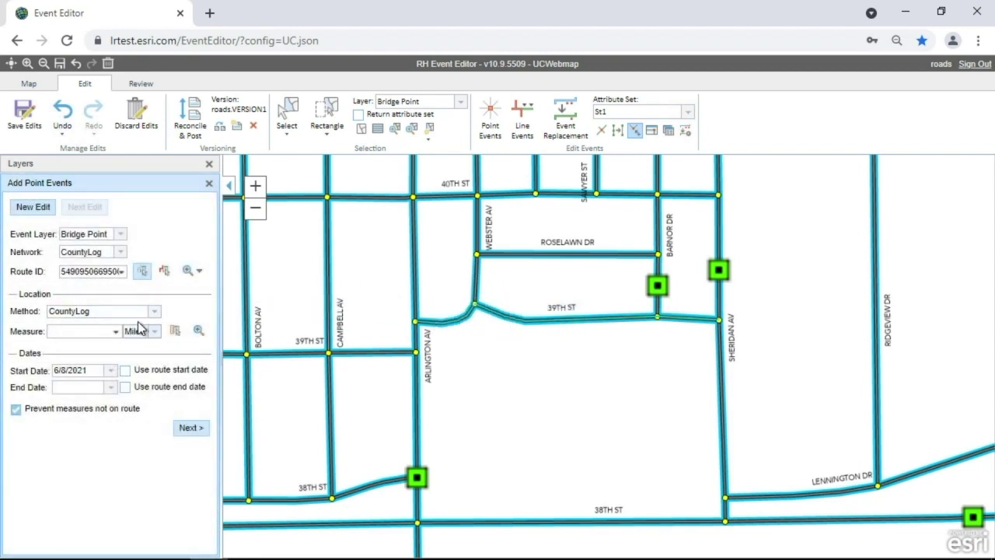
- Locate the bridge point by CountyLog Intersections offset, 0.08 miles W of the 39TH ST and BARNOR DR intersection
click(154, 313)
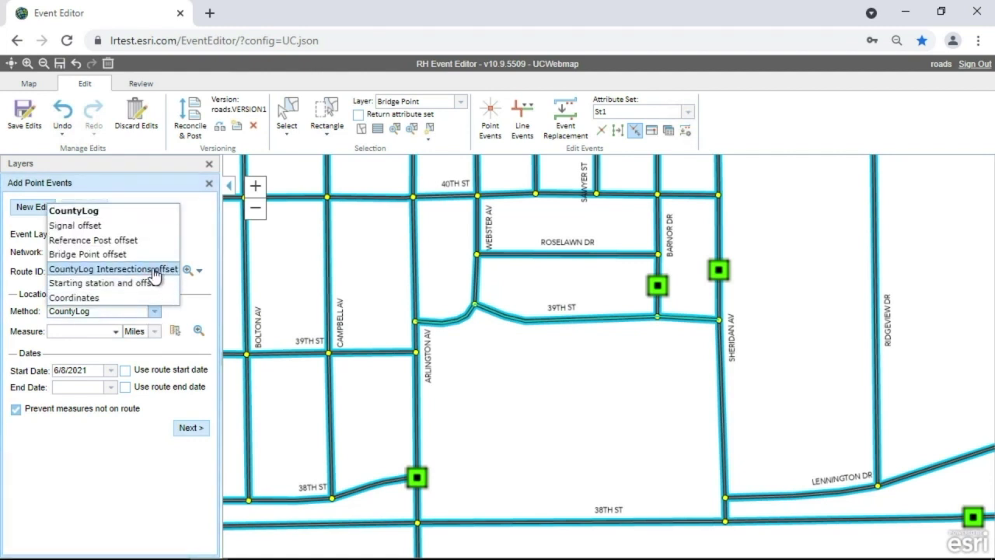
click(155, 272)
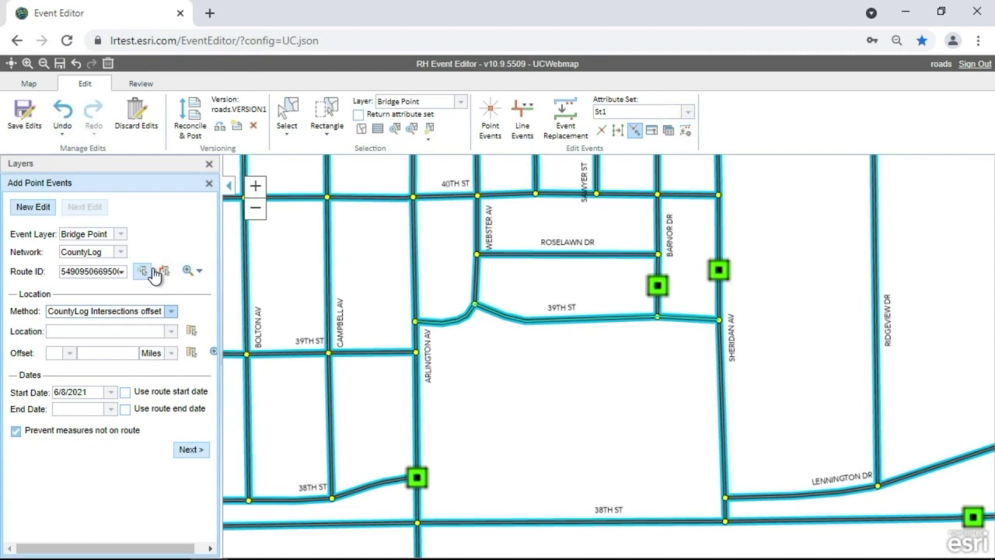
click(192, 332)
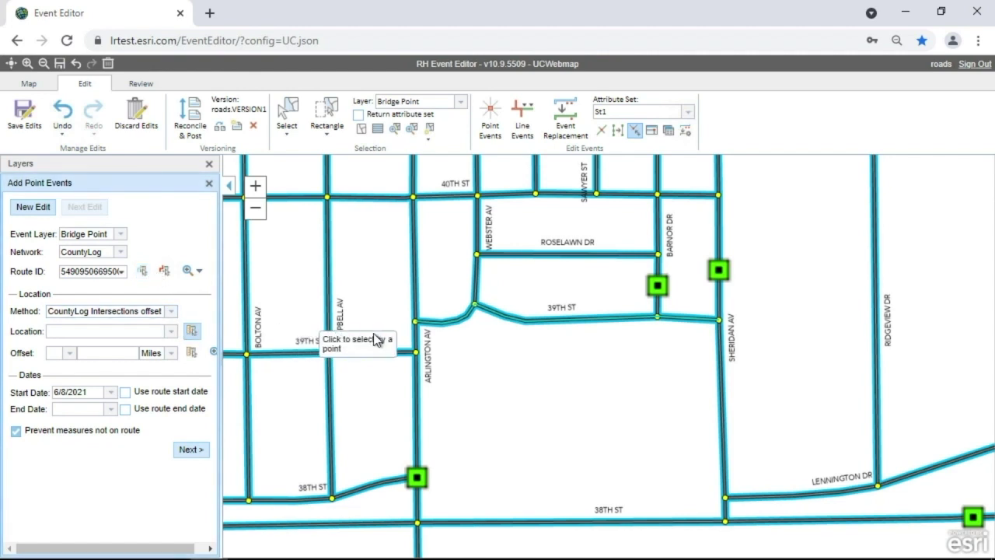
click(657, 317)
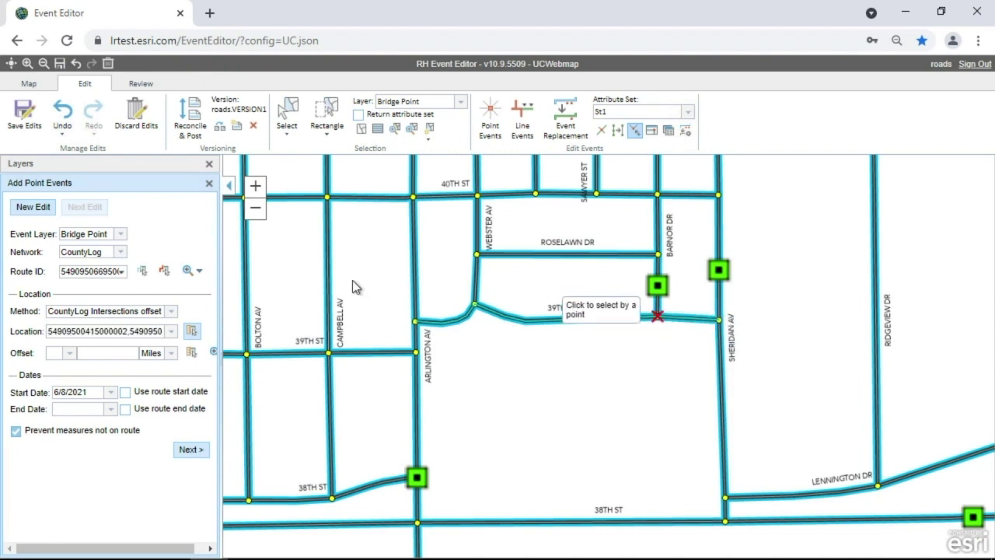
click(58, 353)
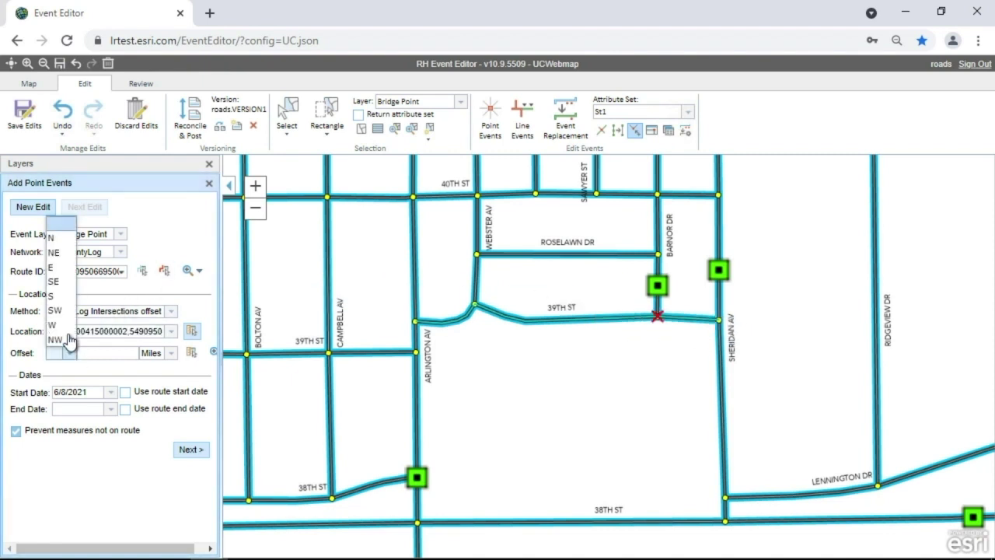
click(53, 325)
click(105, 351)
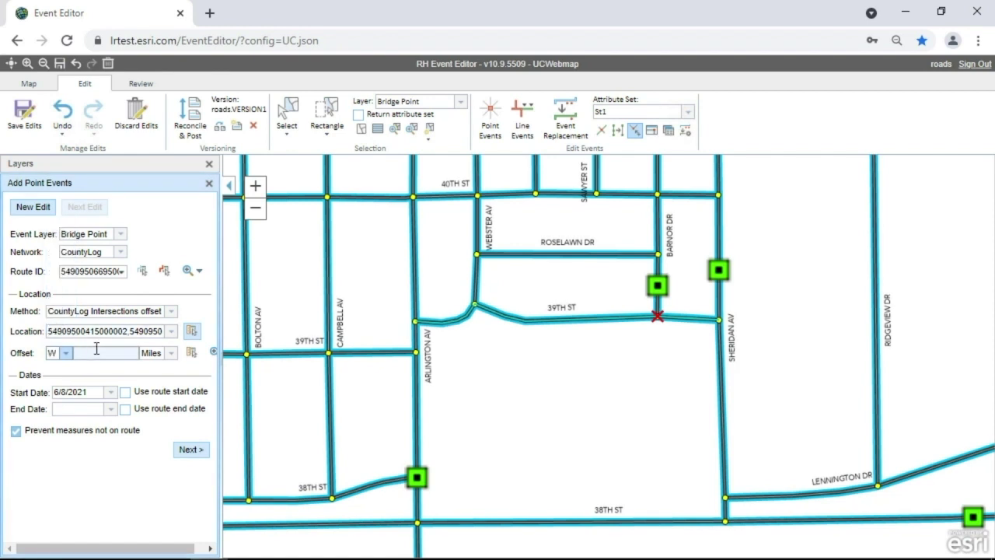
text(0.08)
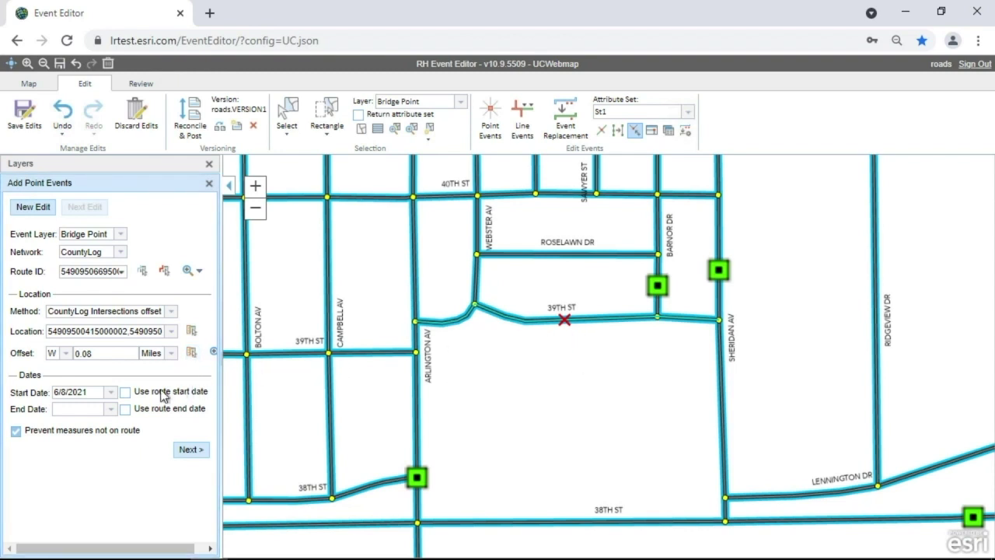
- Use the route start date for the bridge point, set its Record_Status to Active, and apply the point event
click(126, 393)
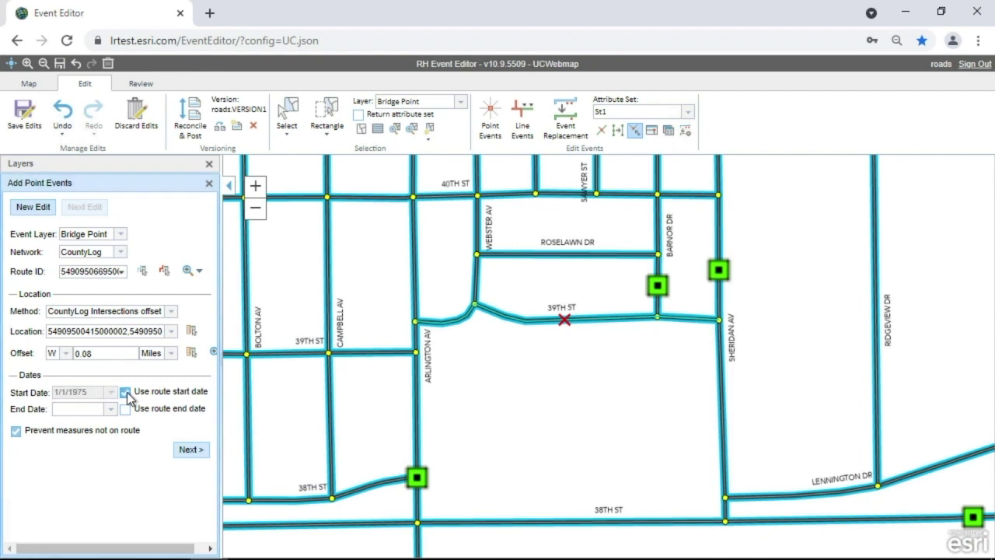
click(190, 450)
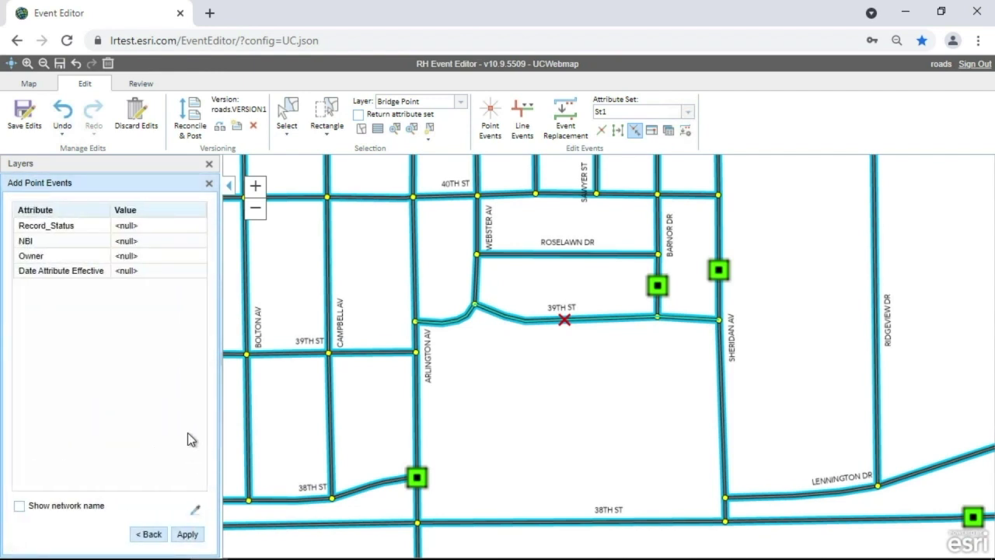
click(187, 224)
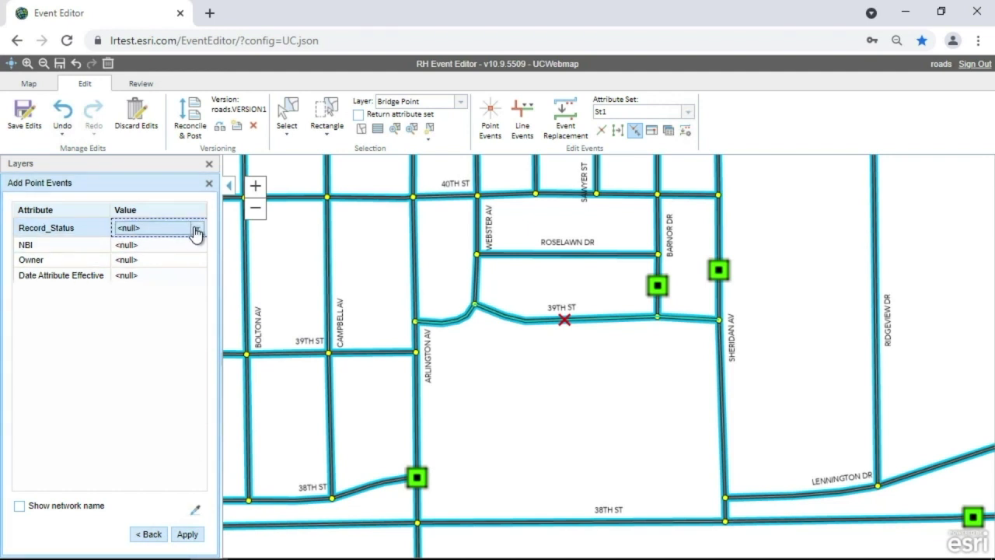
click(195, 230)
click(149, 331)
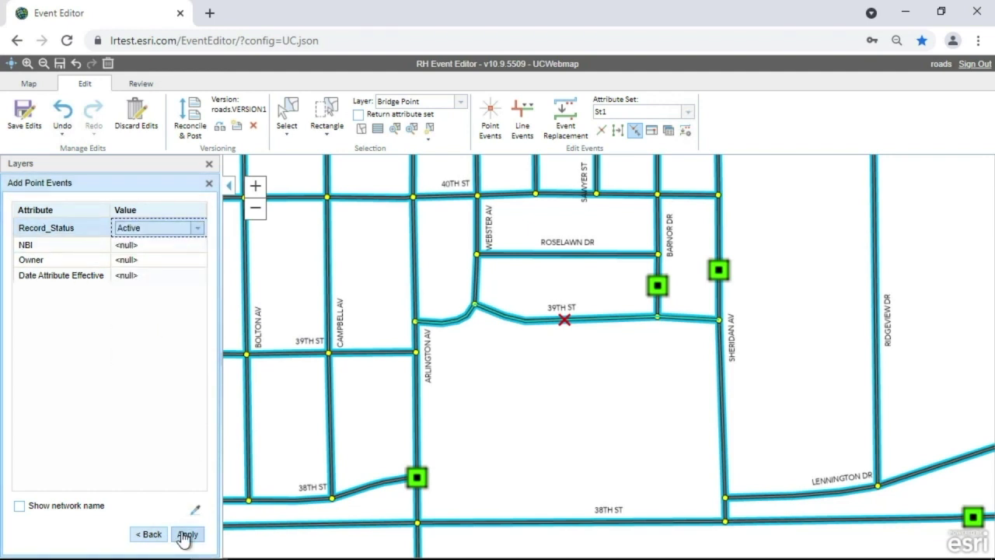
click(185, 535)
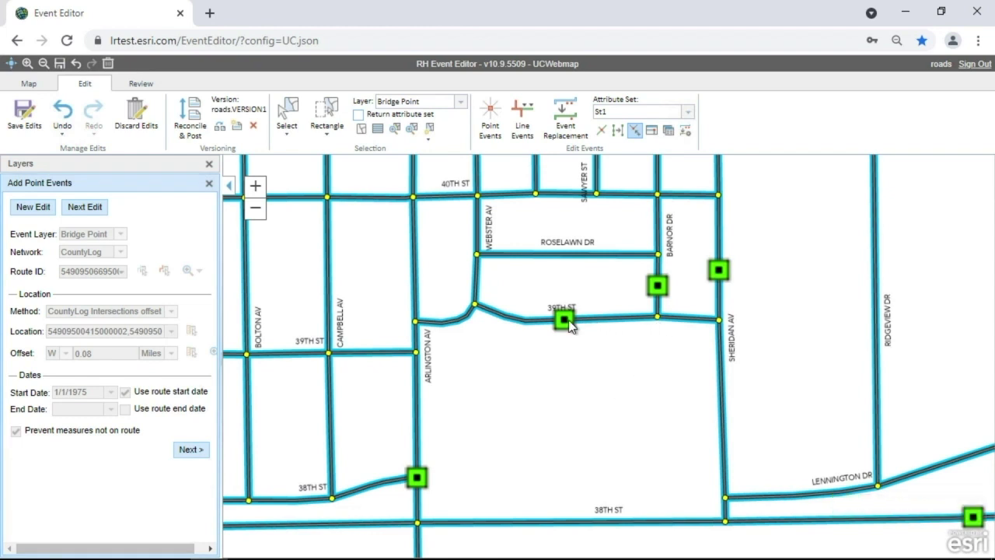
click(28, 83)
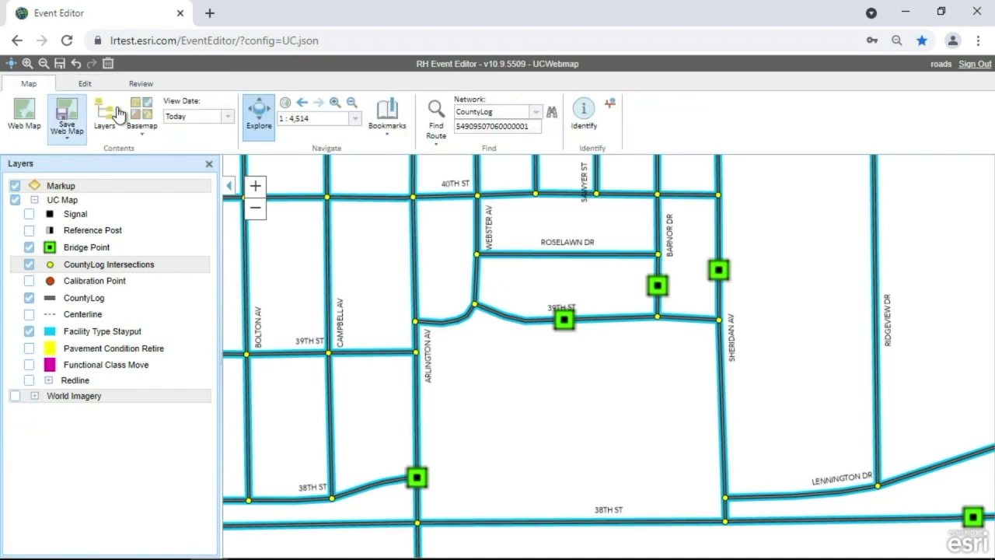
- Go to the Event gap bookmark and show the Functional Class Move layer
click(393, 132)
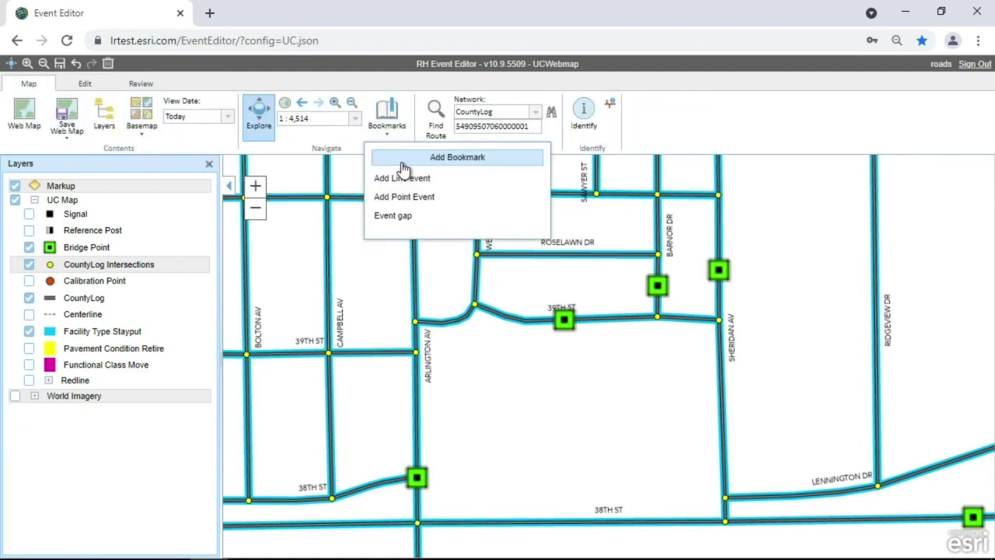
click(421, 221)
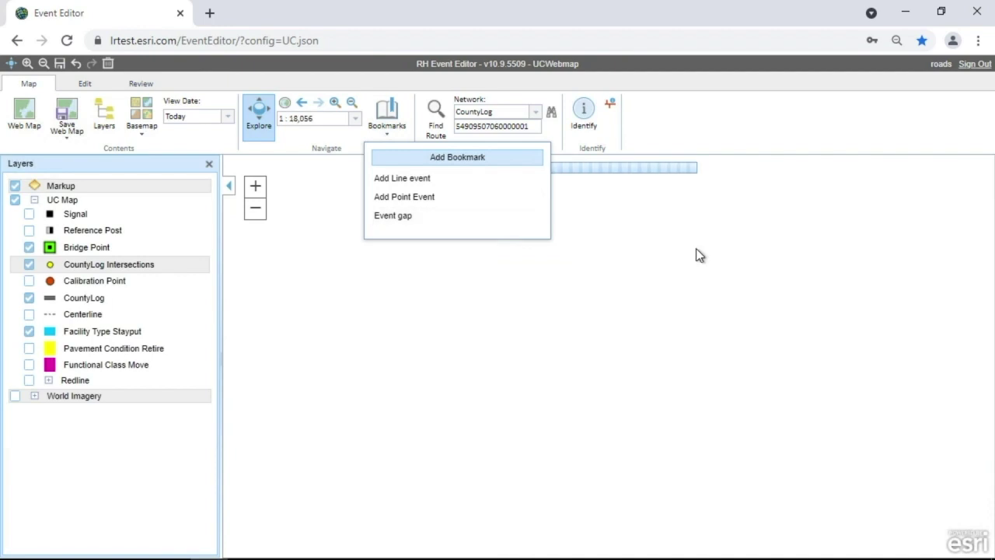
click(492, 267)
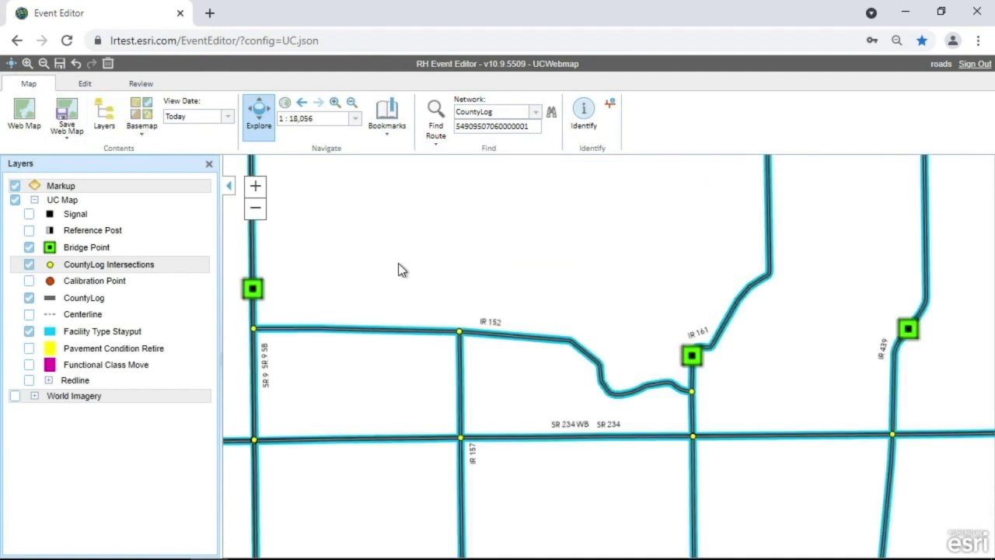
drag(398, 269, 419, 201)
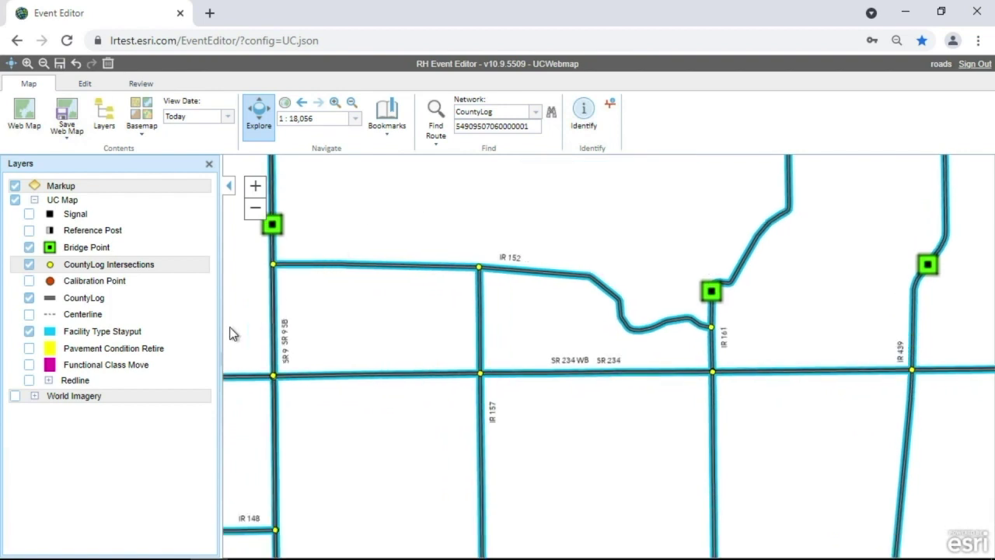
click(29, 365)
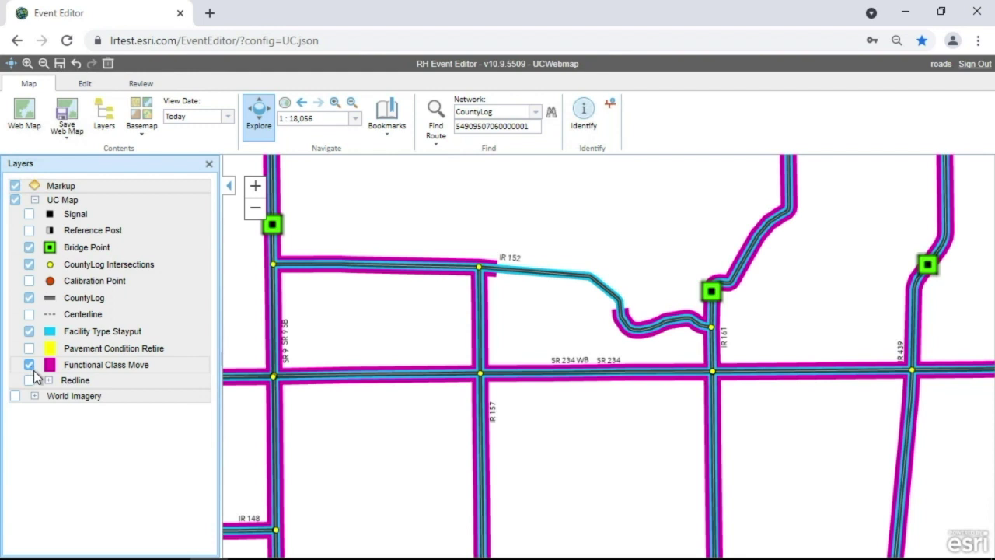
- Select the Functional Class Move events on both sides of the uncovered IR 152 stretch with a rectangle
click(86, 84)
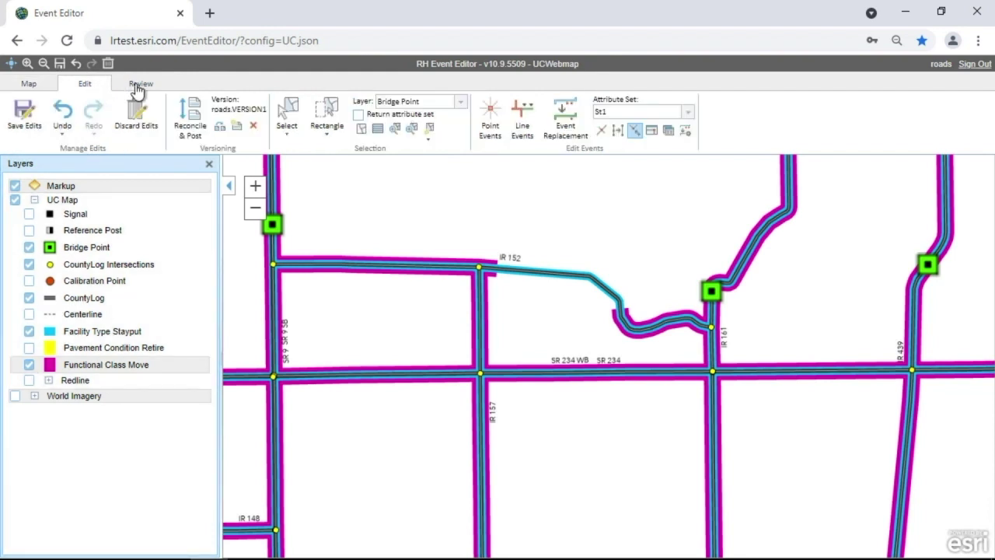
click(462, 103)
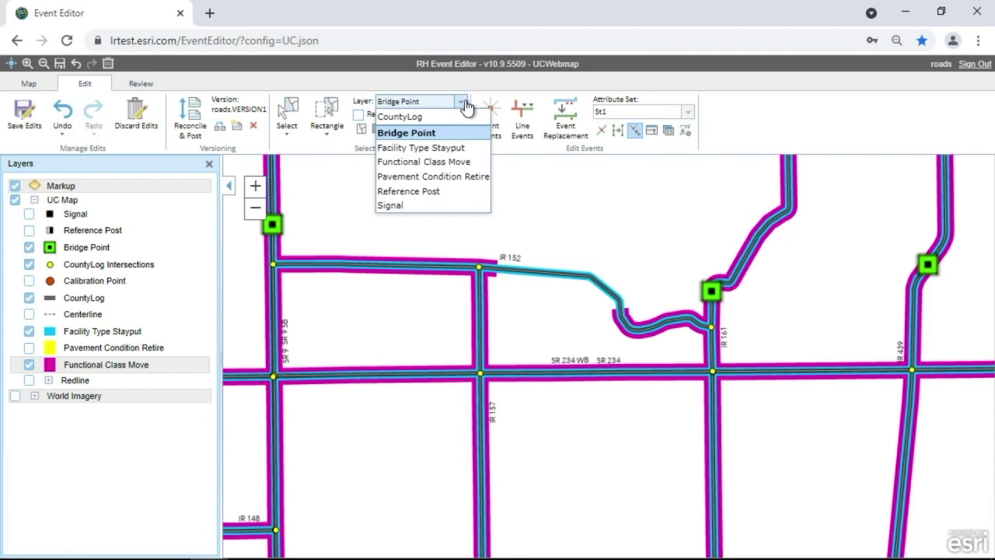
click(464, 164)
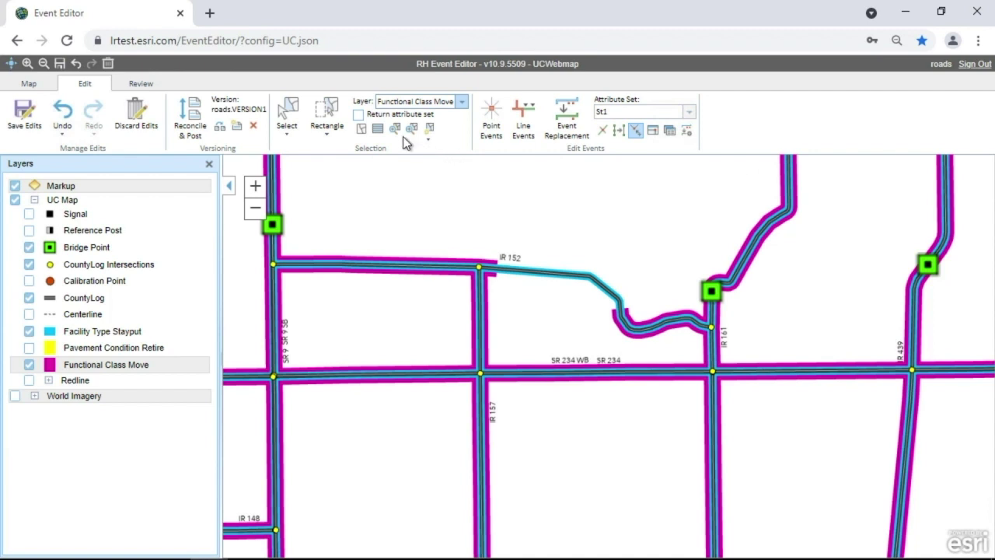
click(332, 116)
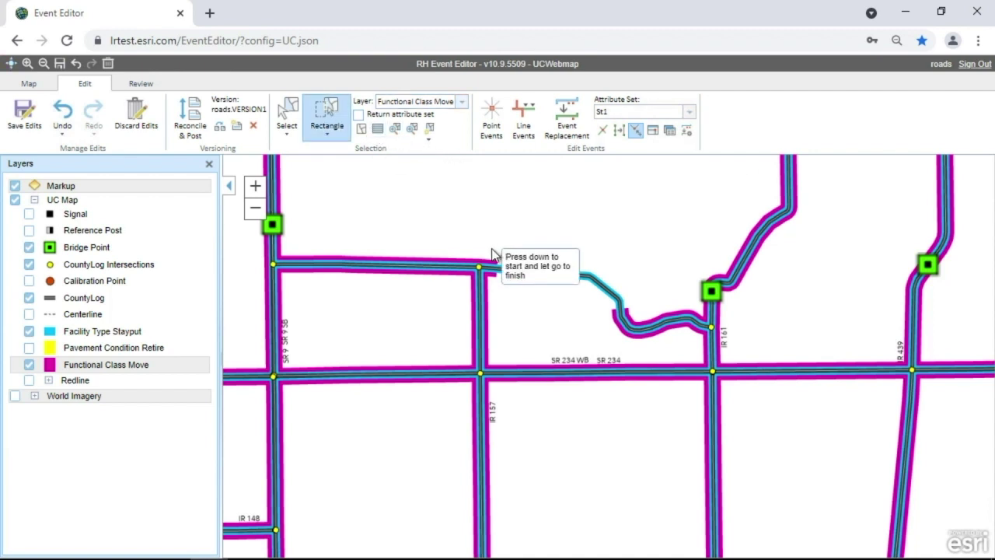
drag(491, 247, 645, 336)
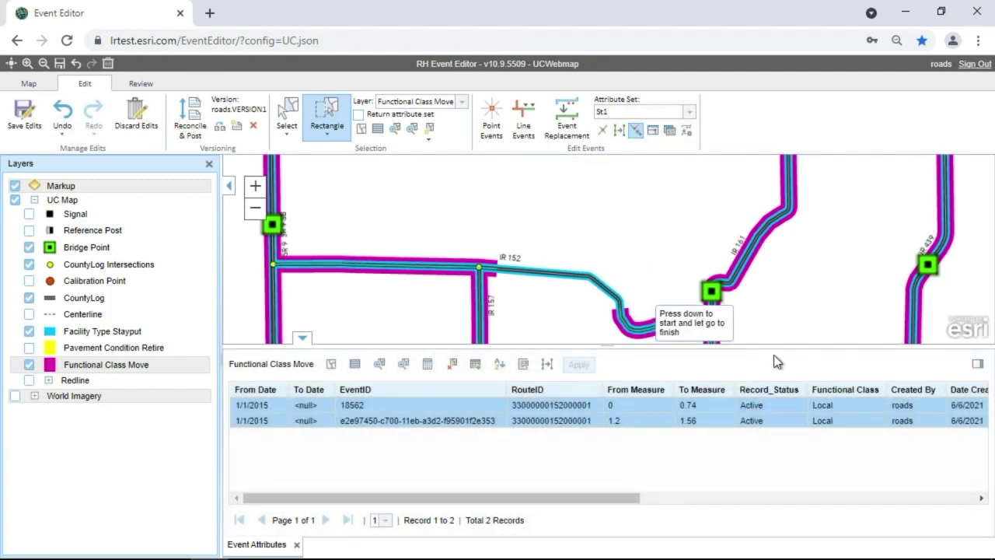
- Set the Functional Class of both selected IR 152 events to Minor Arterial and apply the edits without retiring or merging events
click(858, 404)
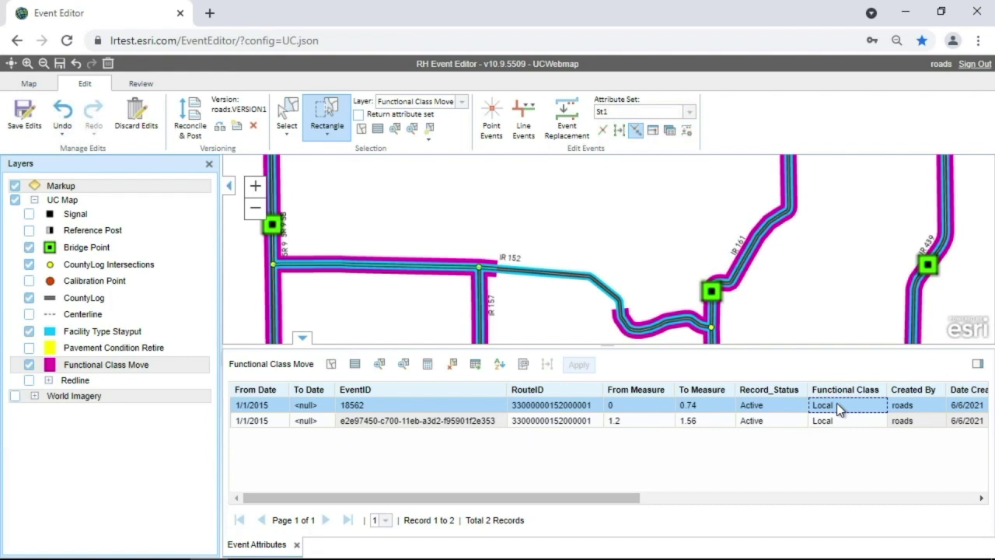
click(837, 403)
click(879, 408)
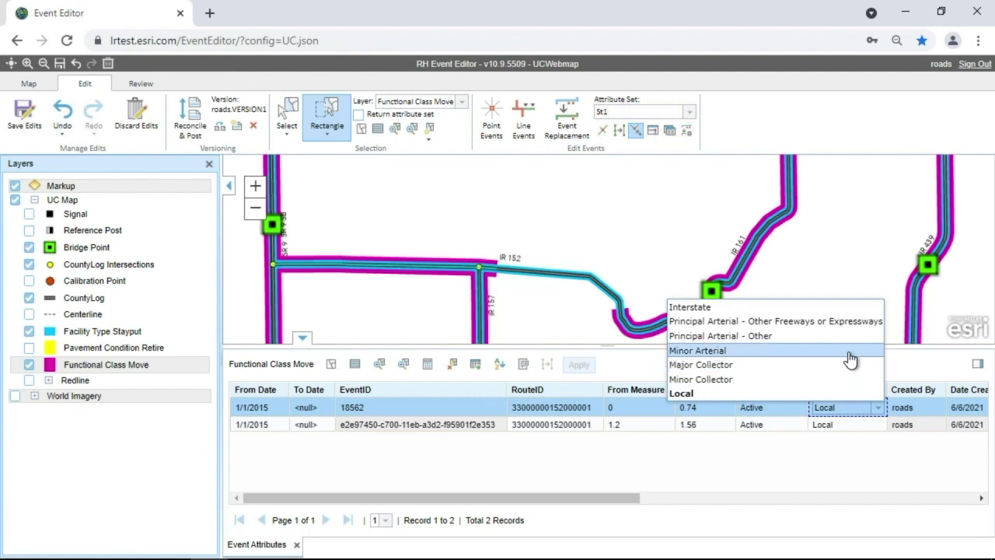
click(852, 351)
click(871, 424)
click(875, 425)
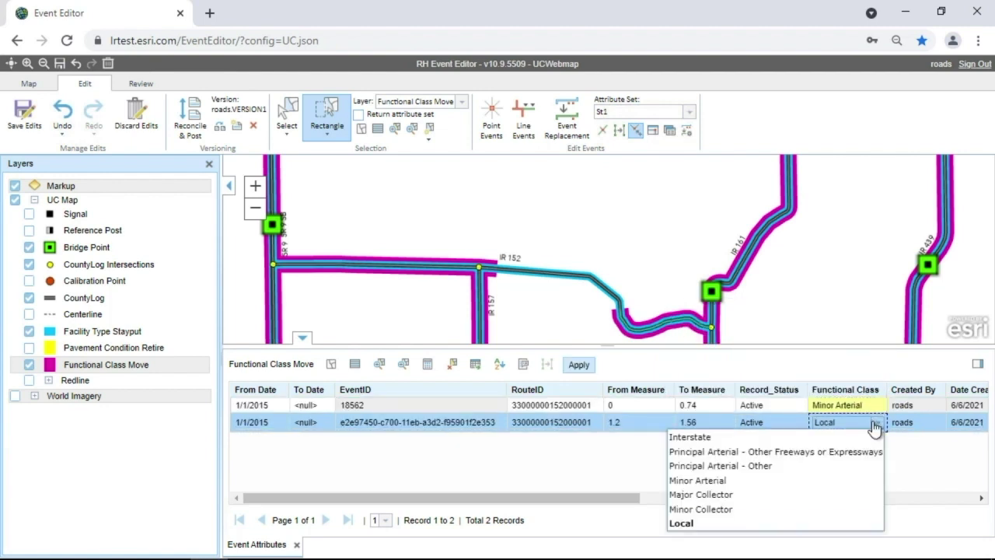
click(773, 480)
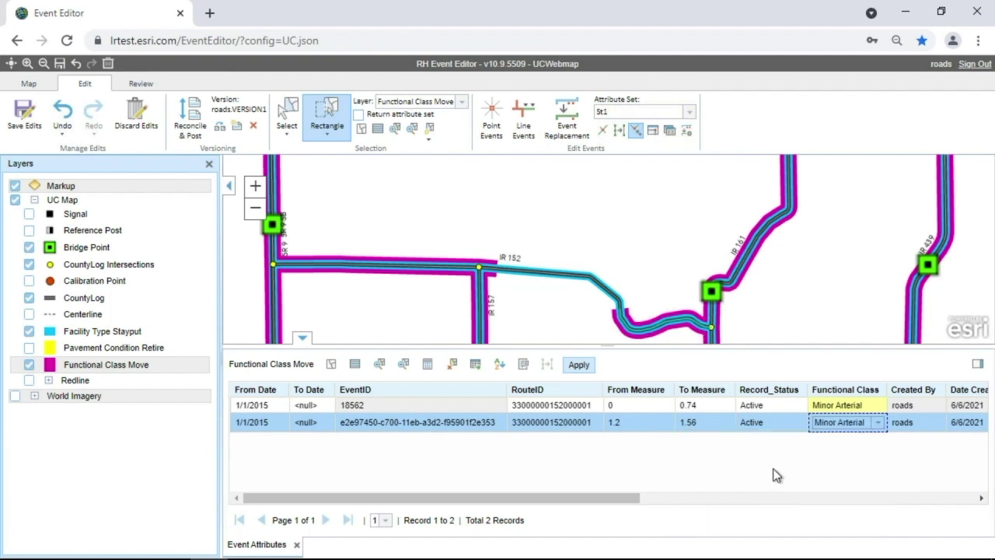
click(578, 366)
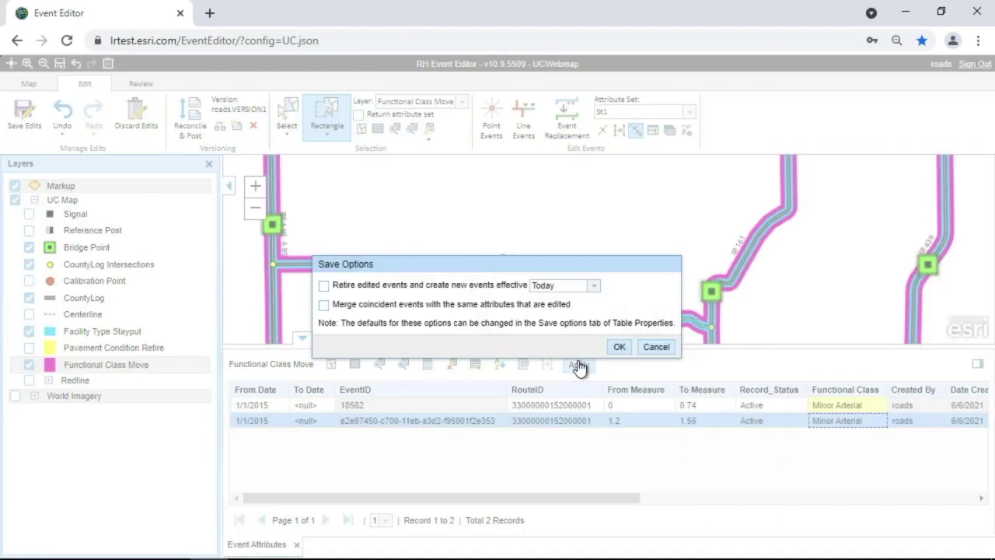
click(619, 349)
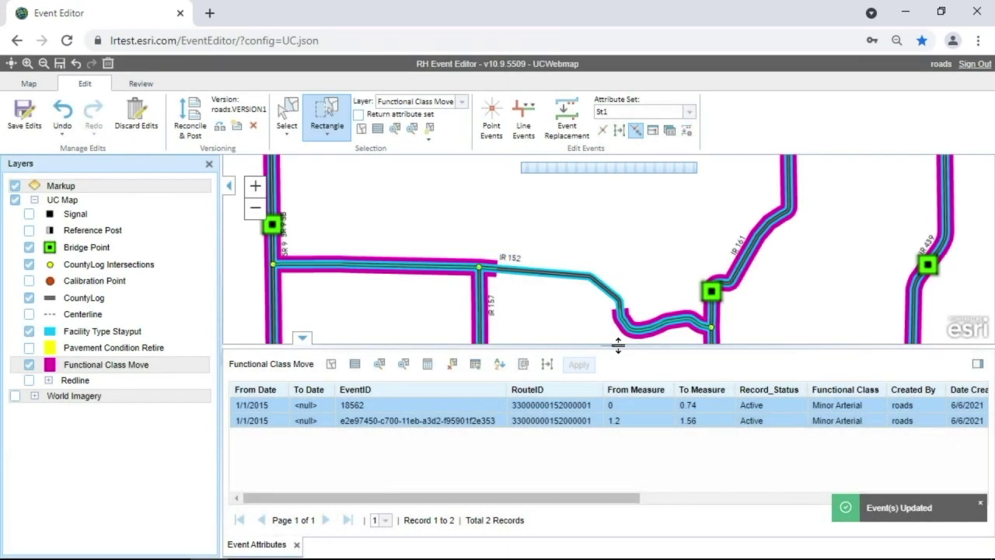
click(304, 339)
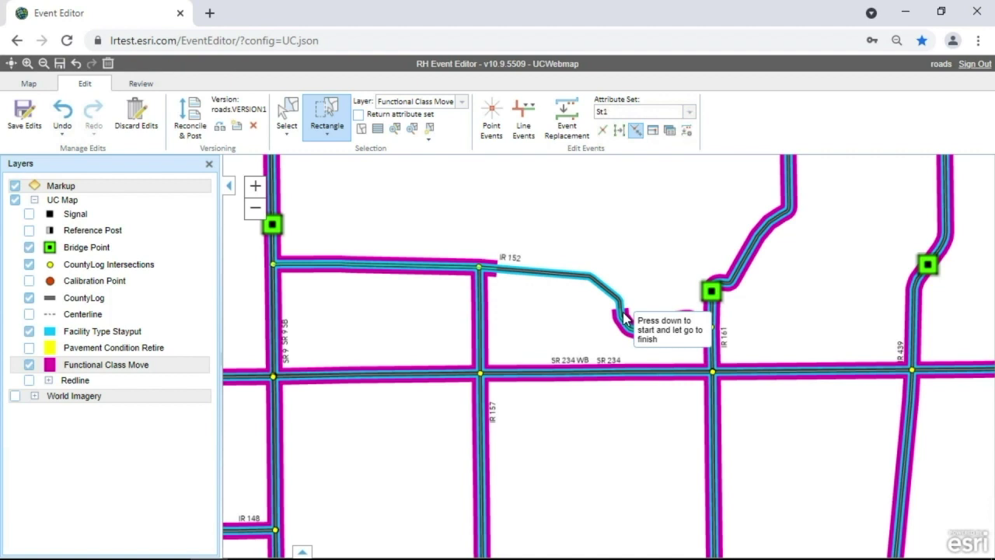
- Run an event check on the CountyLog IR 152 route for attribute set St1, detecting only gaps
click(154, 89)
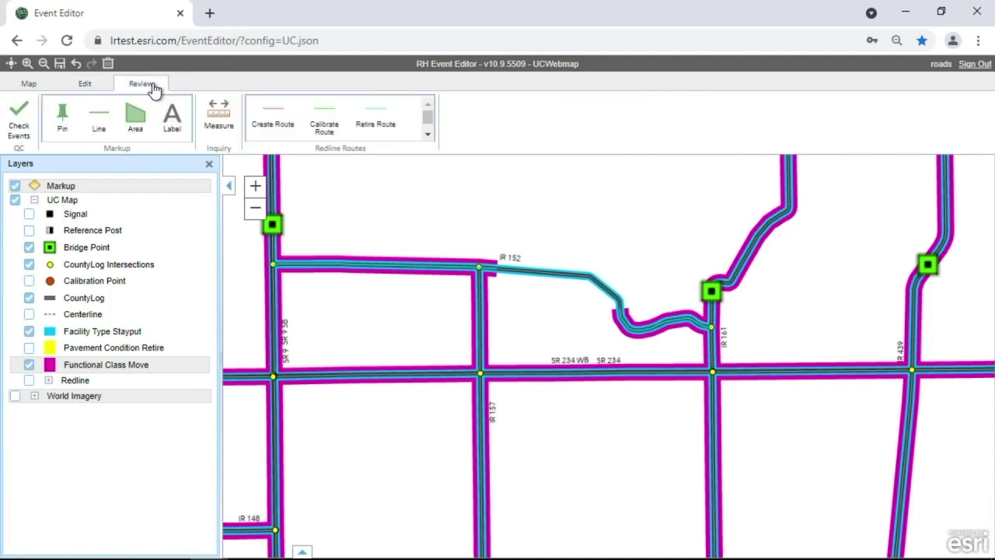
click(24, 126)
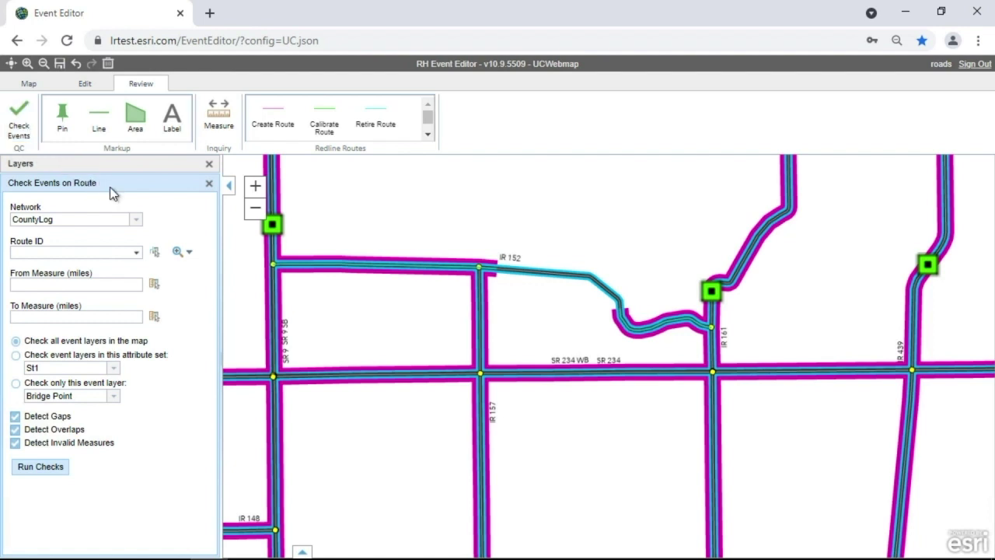
click(157, 254)
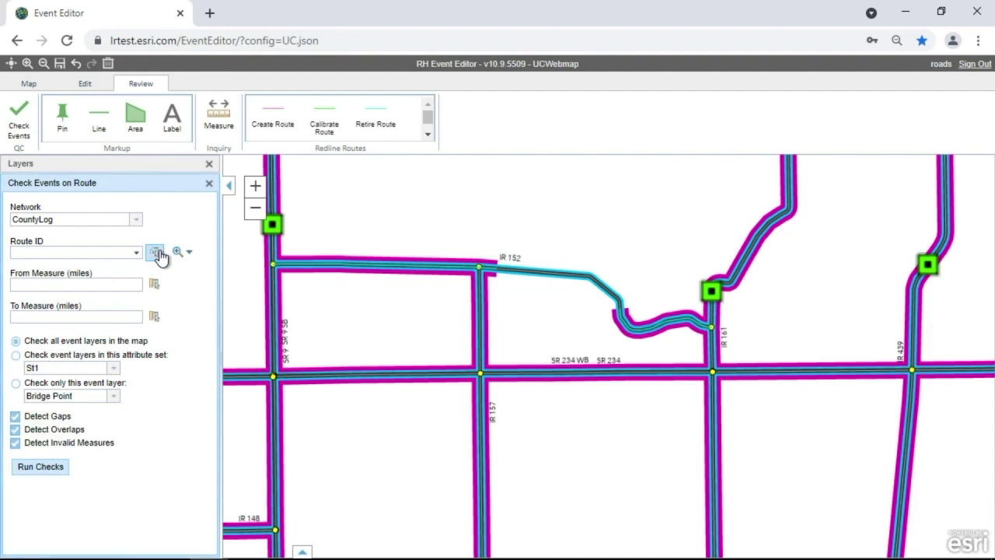
click(542, 280)
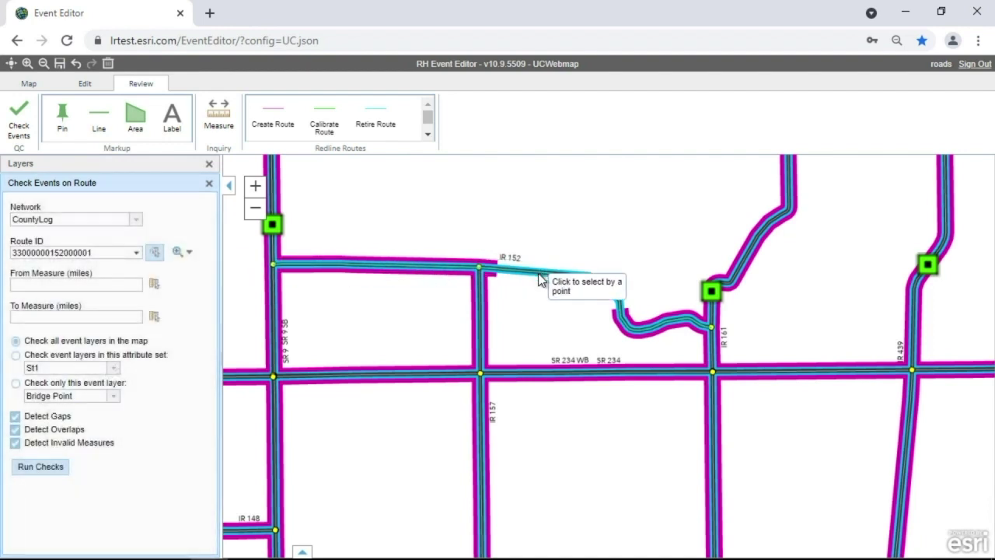
click(16, 355)
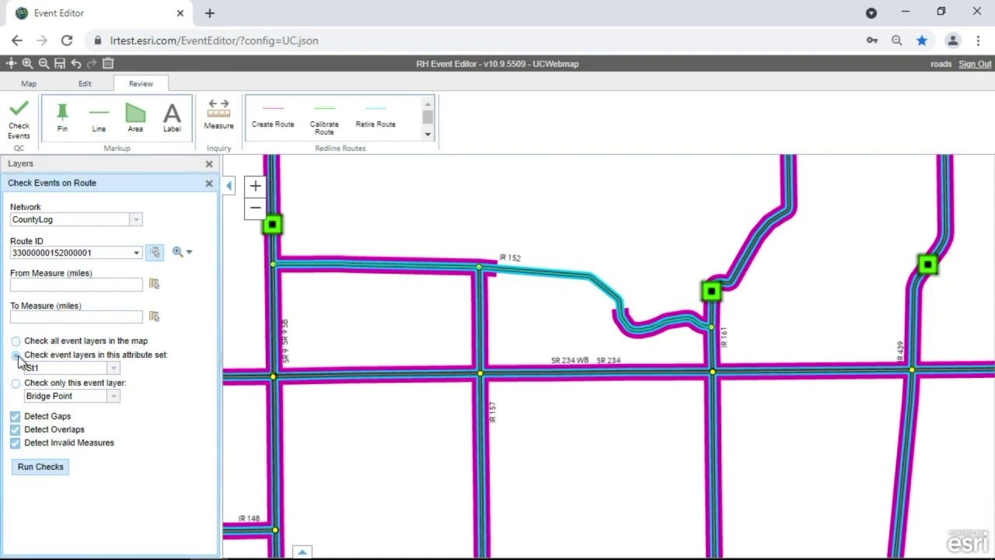
click(16, 429)
click(16, 443)
click(43, 470)
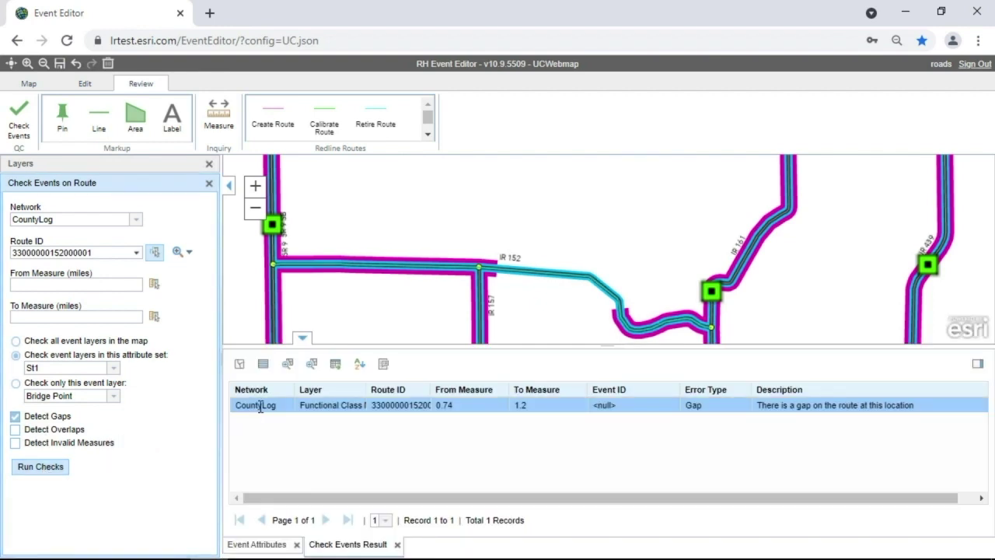
- Examine the layer, route and measures of the listed check result, and close the event check
click(319, 405)
click(432, 408)
click(258, 406)
click(303, 340)
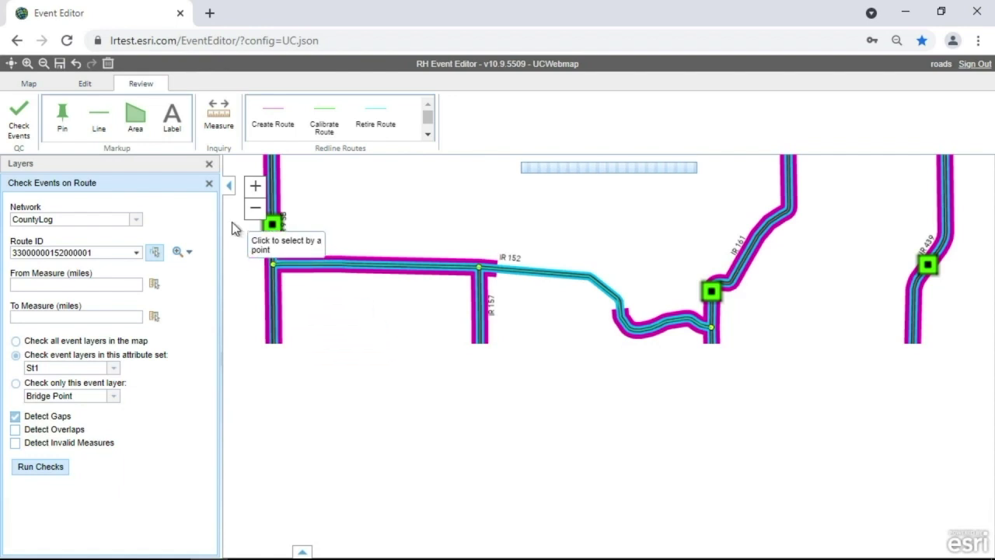
click(210, 188)
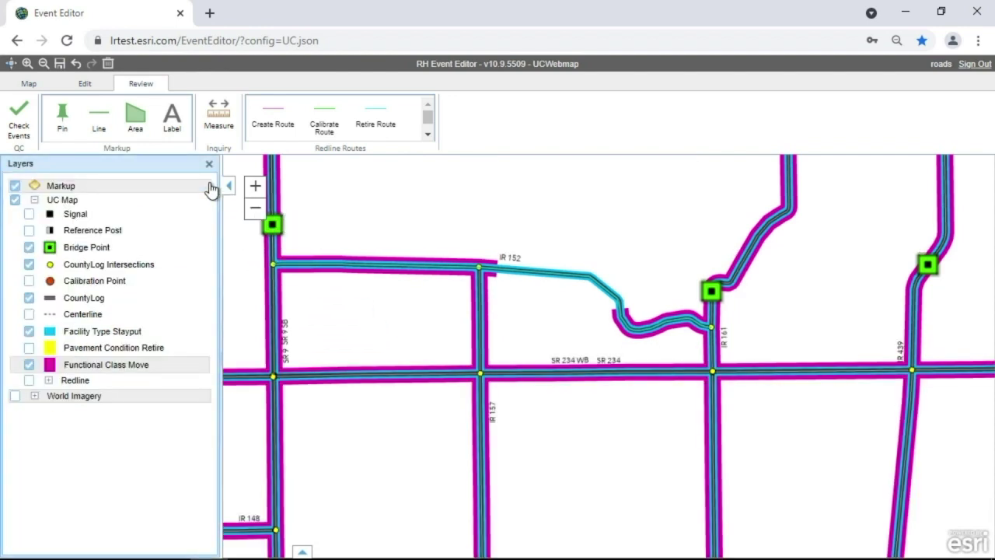
- Start a new linear event and pick the CountyLog IR 152 route from the map
click(87, 84)
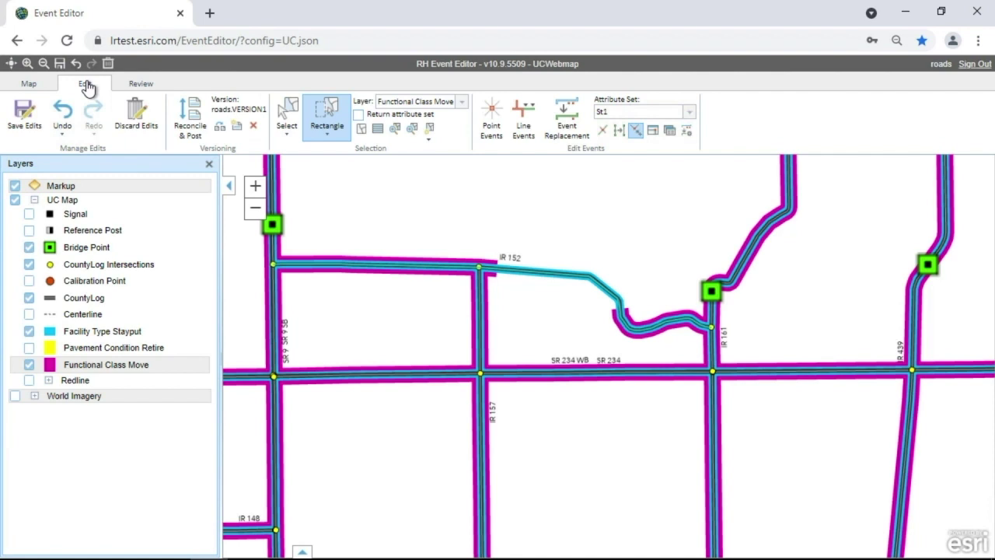
click(535, 132)
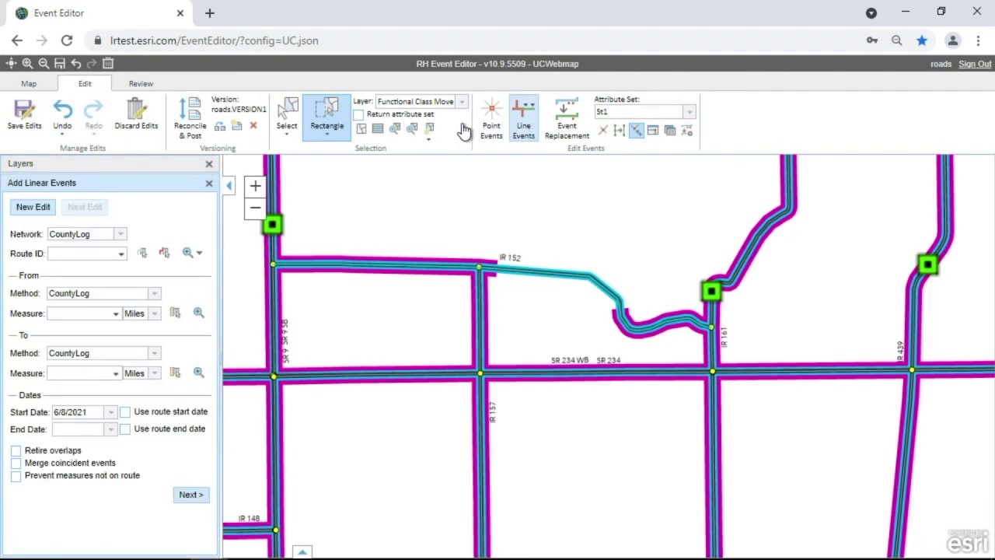
click(144, 257)
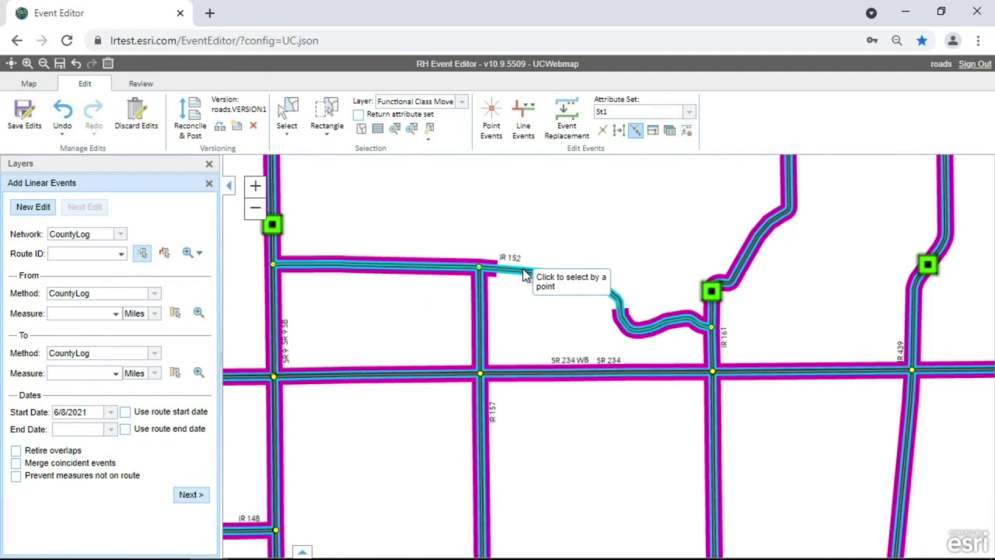
click(525, 275)
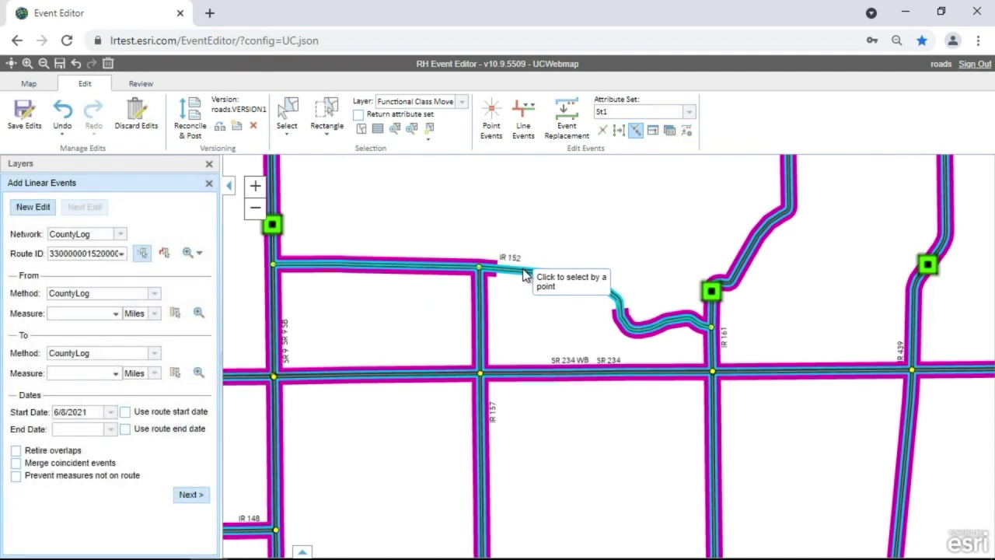
- Set the linear event's measures from 0.74 to 1.2 miles, use the route start date, and proceed to its attributes
click(100, 311)
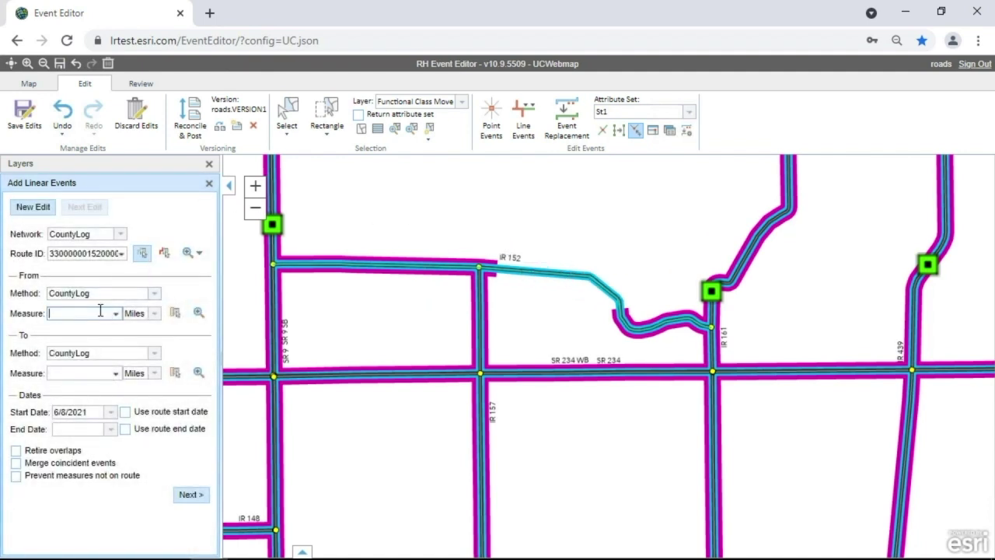
text(.74)
click(81, 373)
text(1.2)
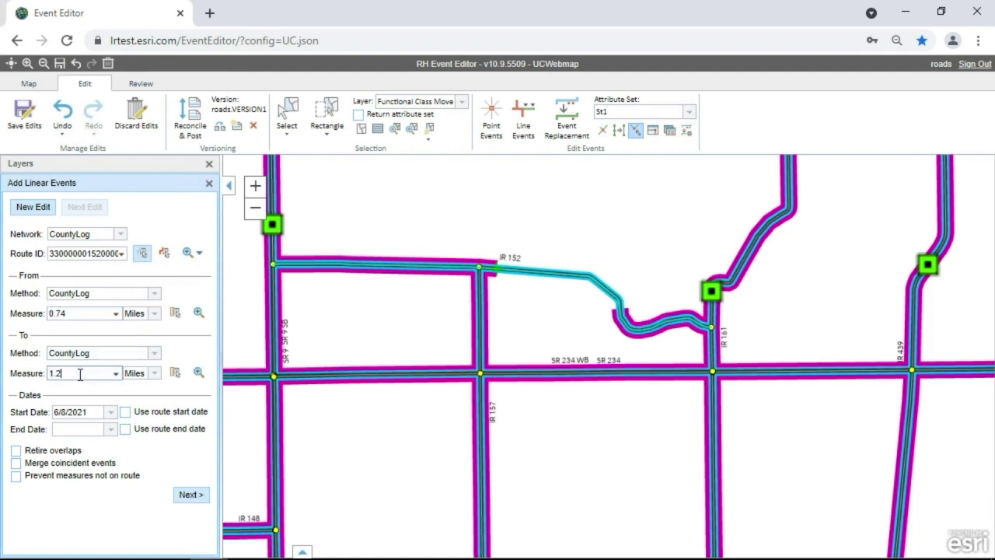
click(126, 412)
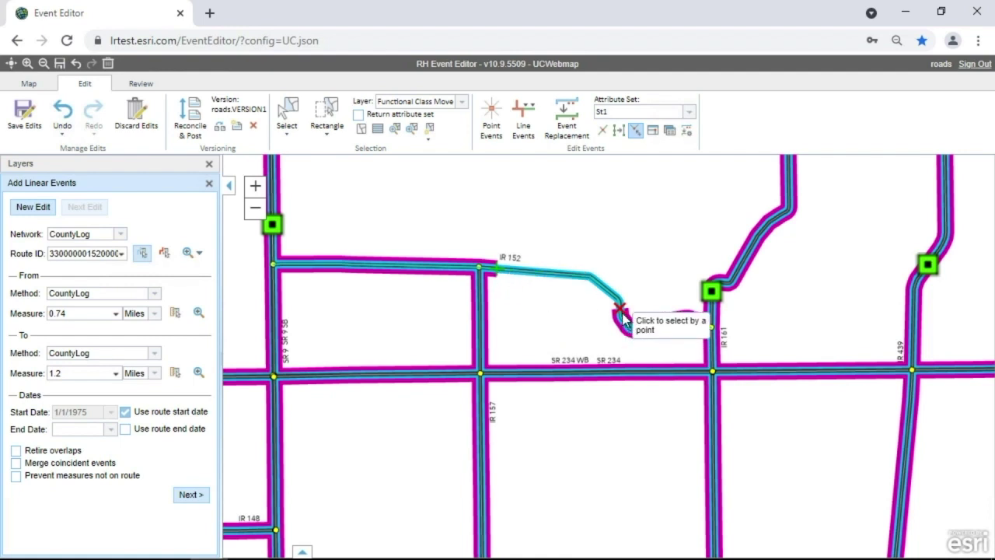
click(191, 495)
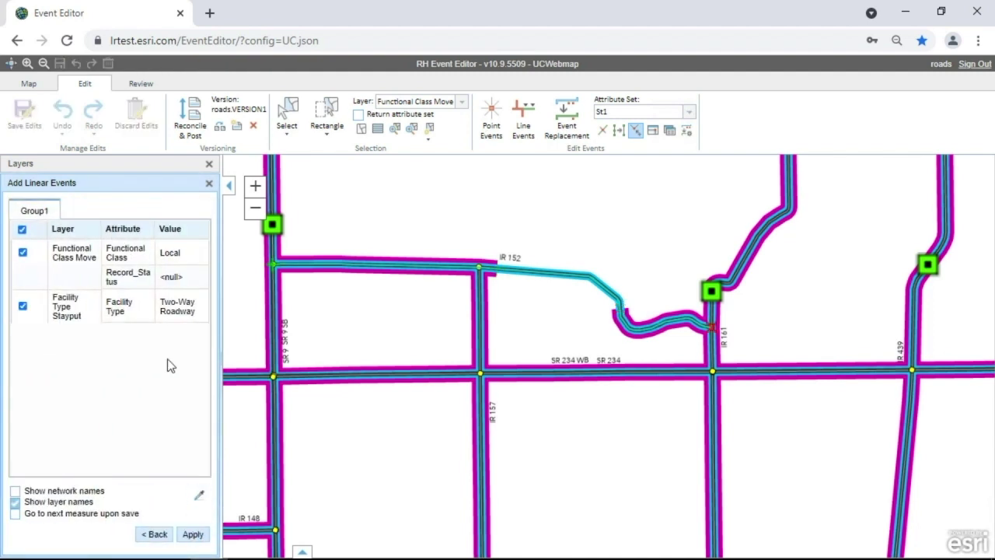
- Exclude Facility Type Stayput, set Functional Class to Minor Arterial and Record_Status to Active, and apply the linear event
click(24, 307)
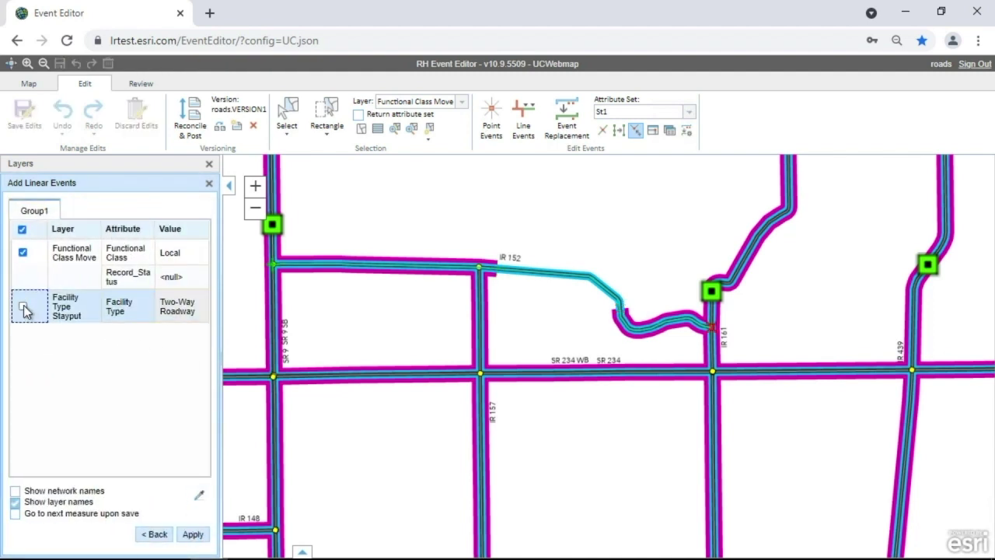
click(191, 256)
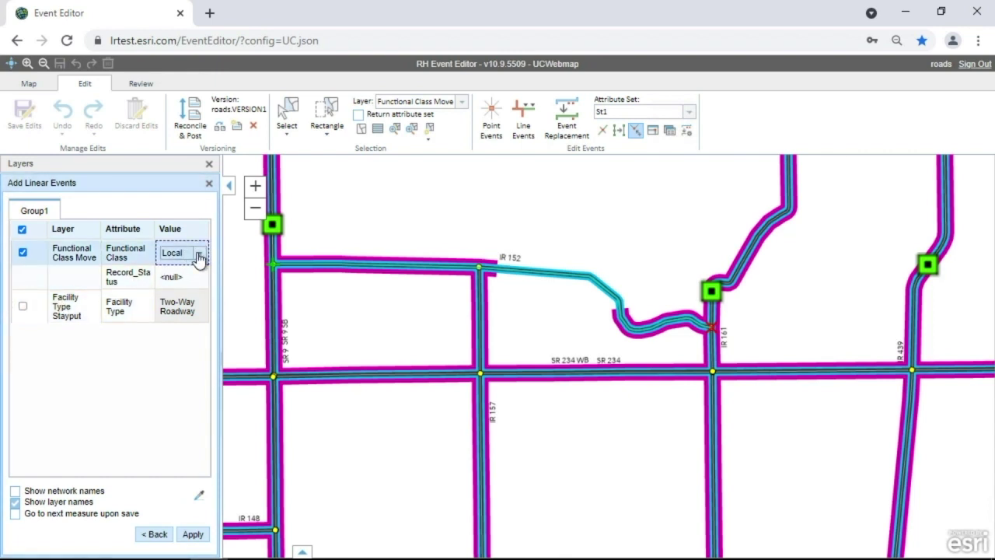
click(196, 257)
click(210, 311)
click(200, 282)
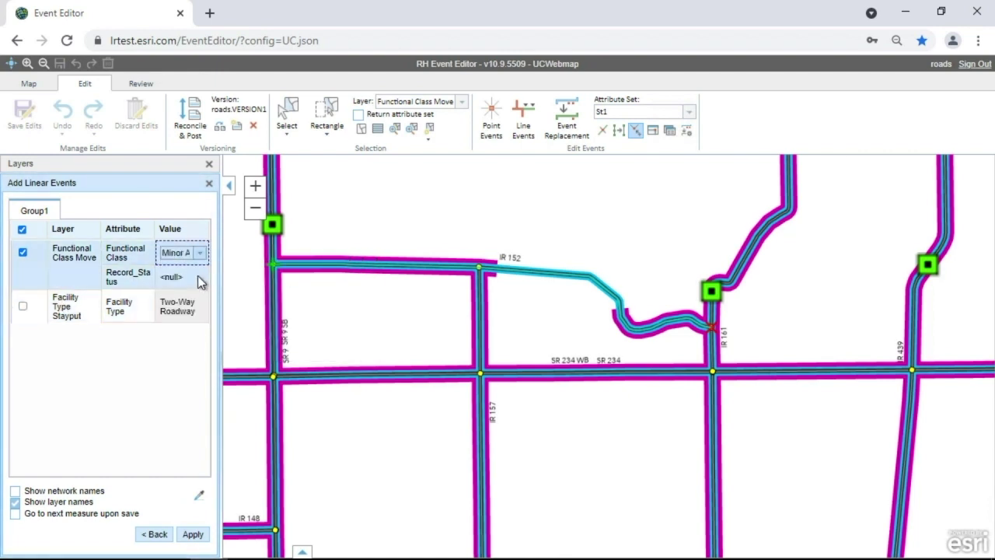
click(202, 279)
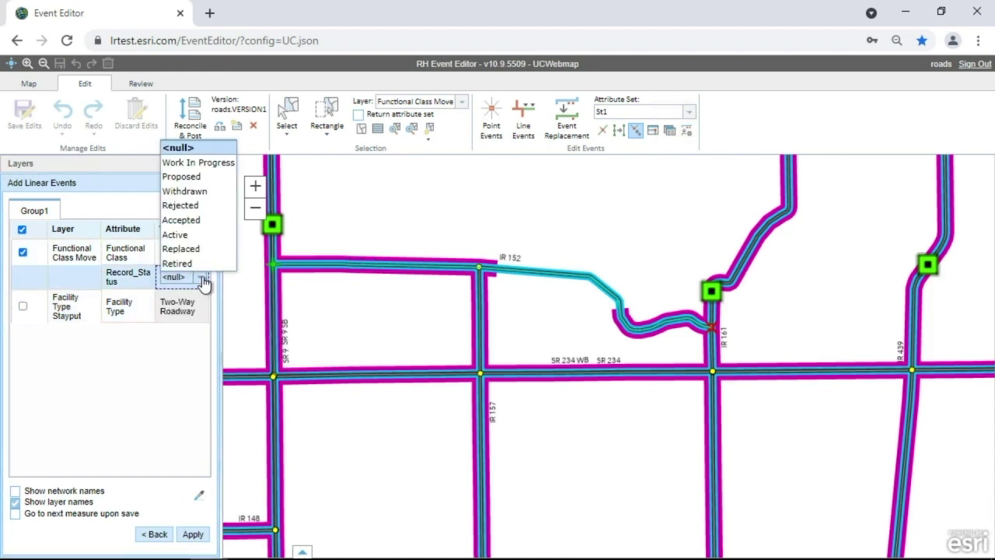
click(194, 235)
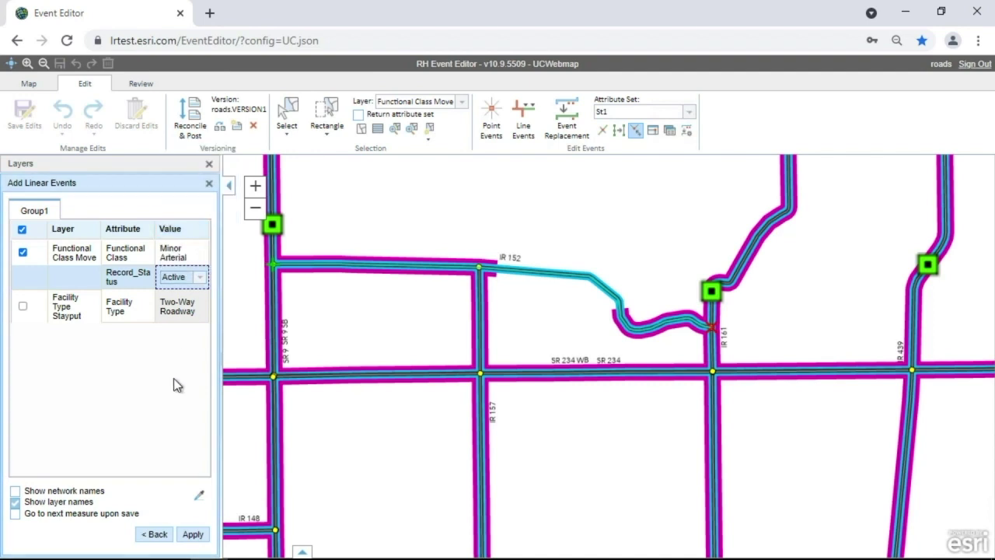
click(193, 535)
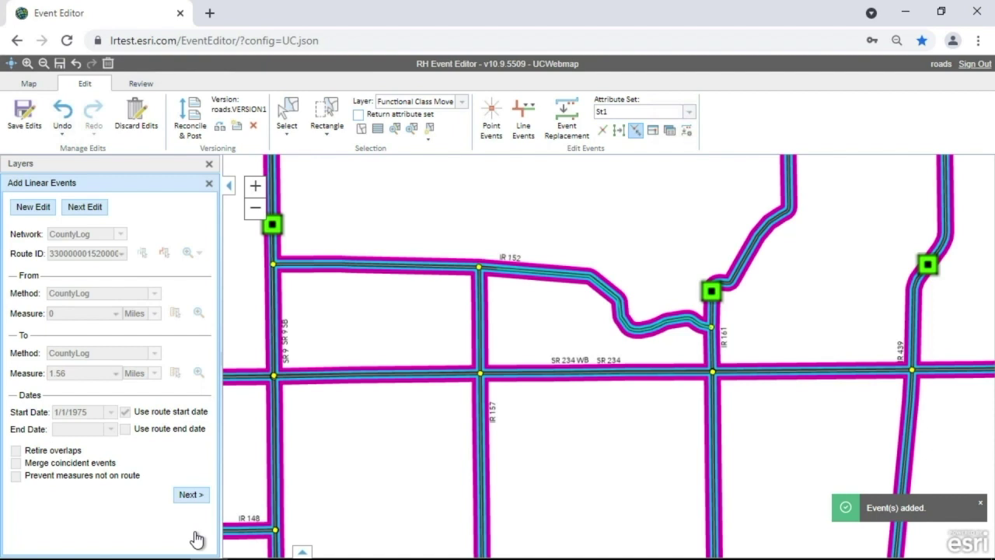
click(213, 184)
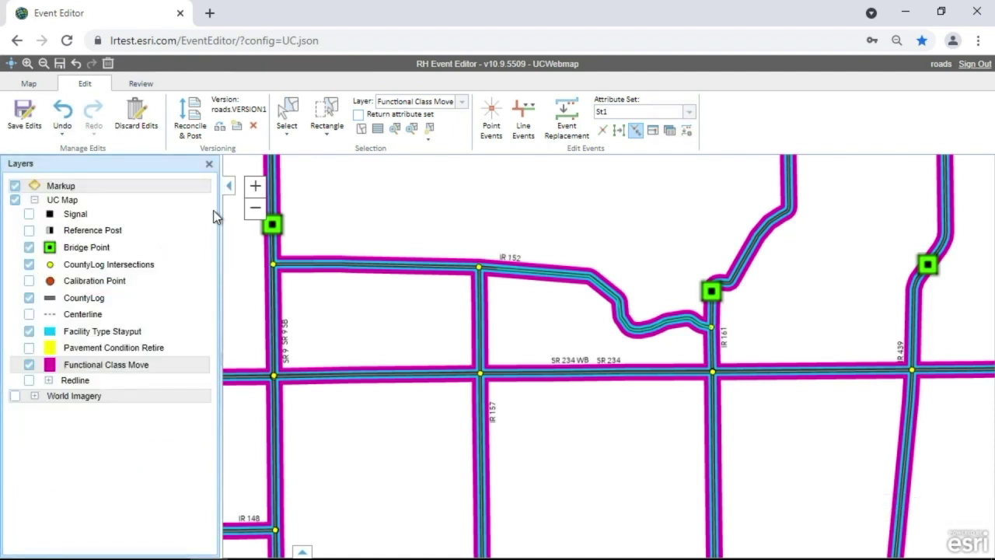